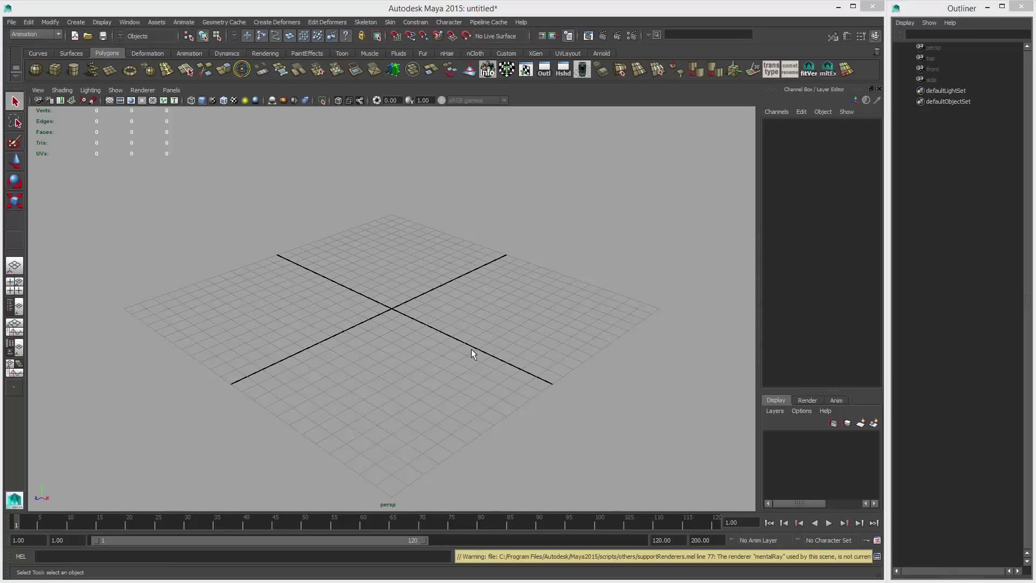
Step: Create a polygon plane at the origin and scale it uniformly to about 18.75
{"action": "left_click", "coordinate": [111, 70]}
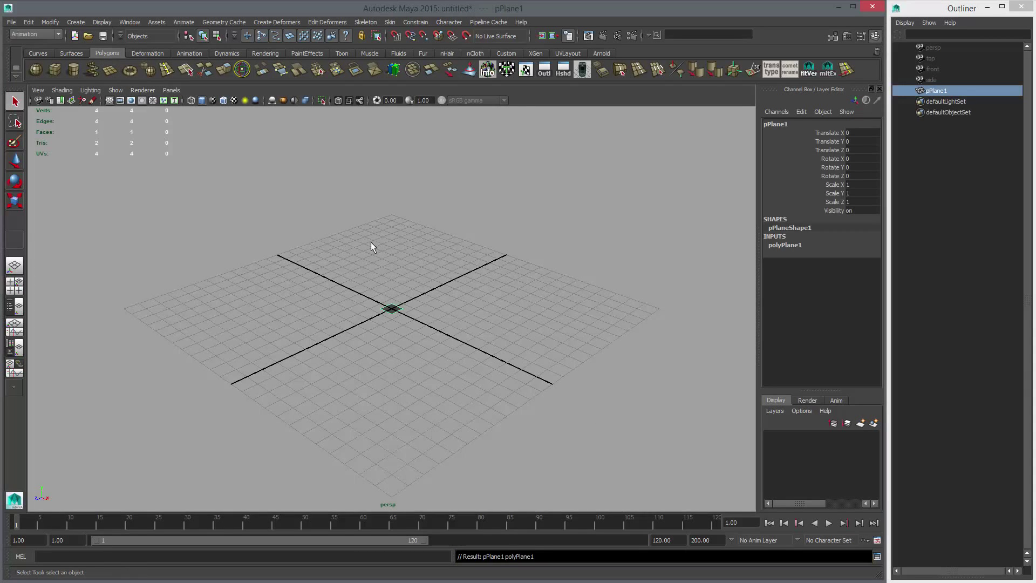
{"action": "left_click_drag", "start_coordinate": [373, 239], "coordinate": [346, 257], "text": "alt"}
{"action": "key", "text": "r"}
{"action": "middle_click_drag", "start_coordinate": [289, 242], "coordinate": [509, 307]}
{"action": "left_click_drag", "start_coordinate": [509, 308], "coordinate": [426, 260], "text": "alt"}
{"action": "key", "text": "w"}
{"action": "left_click_drag", "start_coordinate": [581, 256], "coordinate": [509, 248], "text": "alt"}
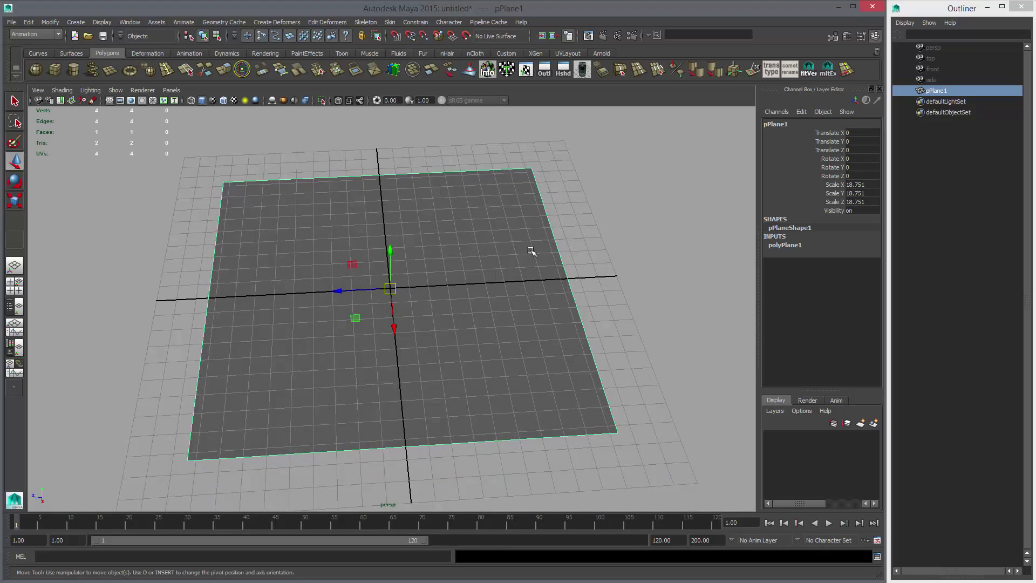
Step: Assign a new Lambert material to the plane
{"action": "right_click_drag", "start_coordinate": [460, 203], "coordinate": [488, 405]}
{"action": "left_click_drag", "start_coordinate": [480, 219], "coordinate": [689, 150]}
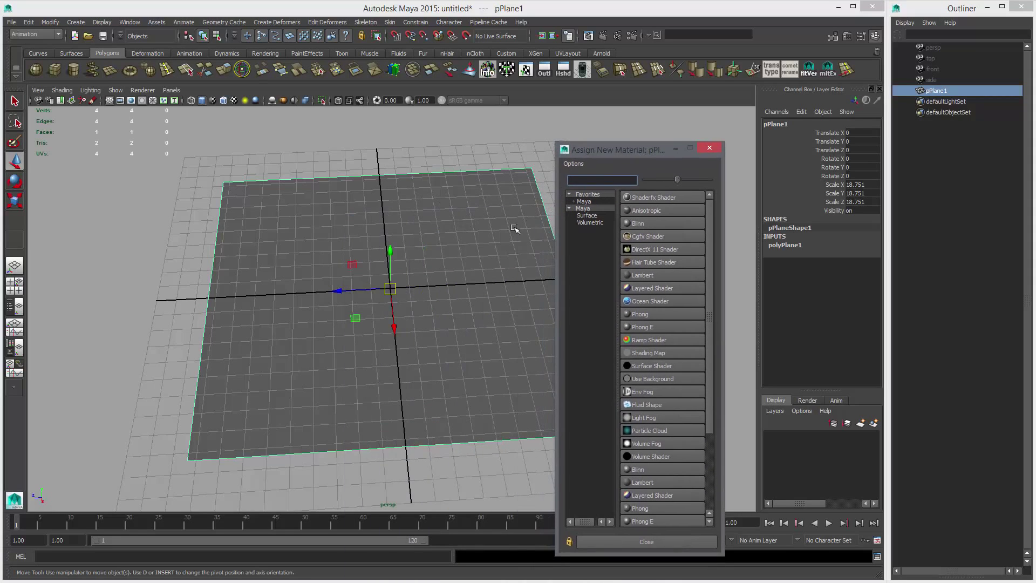
{"action": "middle_click_drag", "start_coordinate": [345, 221], "coordinate": [290, 235], "text": "alt"}
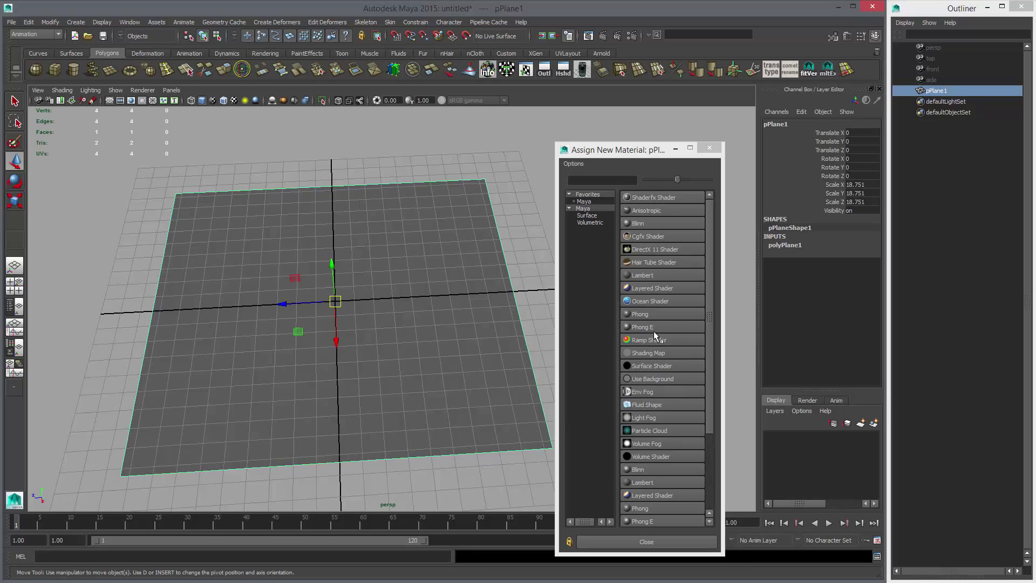
{"action": "left_click", "coordinate": [649, 276]}
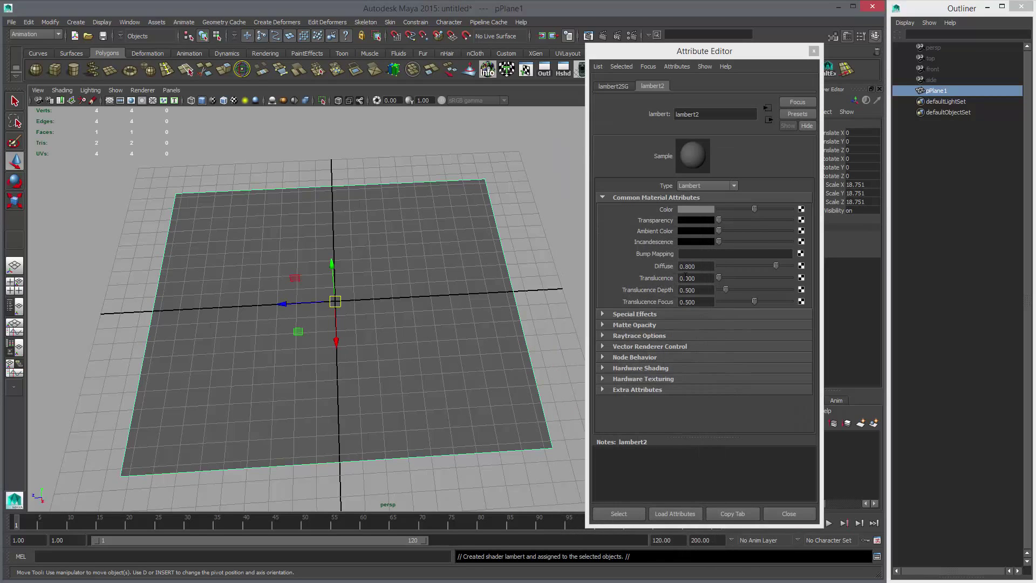
Step: Map a File texture to the material's color, load Garfield_Building_Detroit.jpg as its image, and close the attribute settings
{"action": "left_click", "coordinate": [801, 209]}
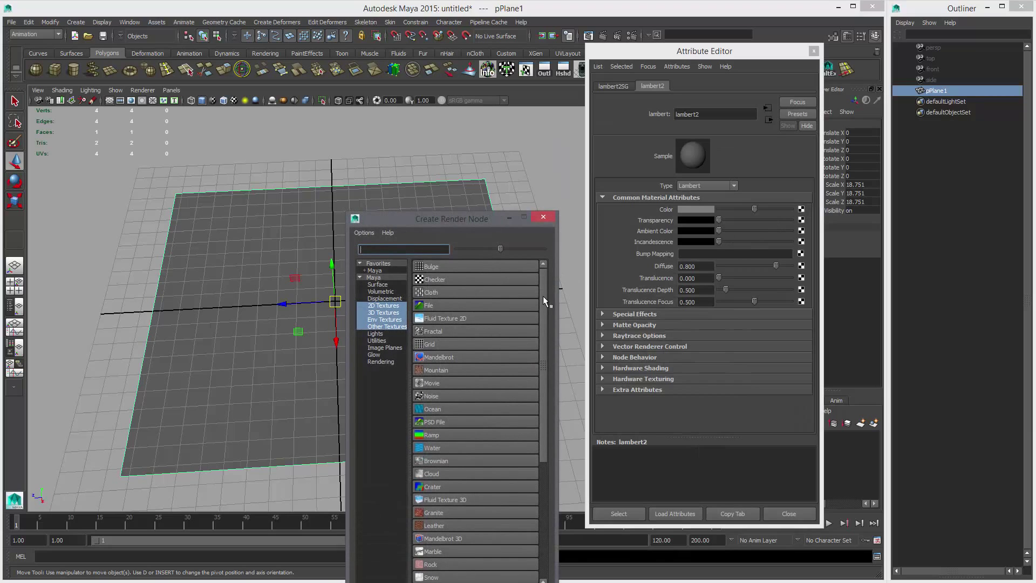
{"action": "left_click", "coordinate": [431, 306]}
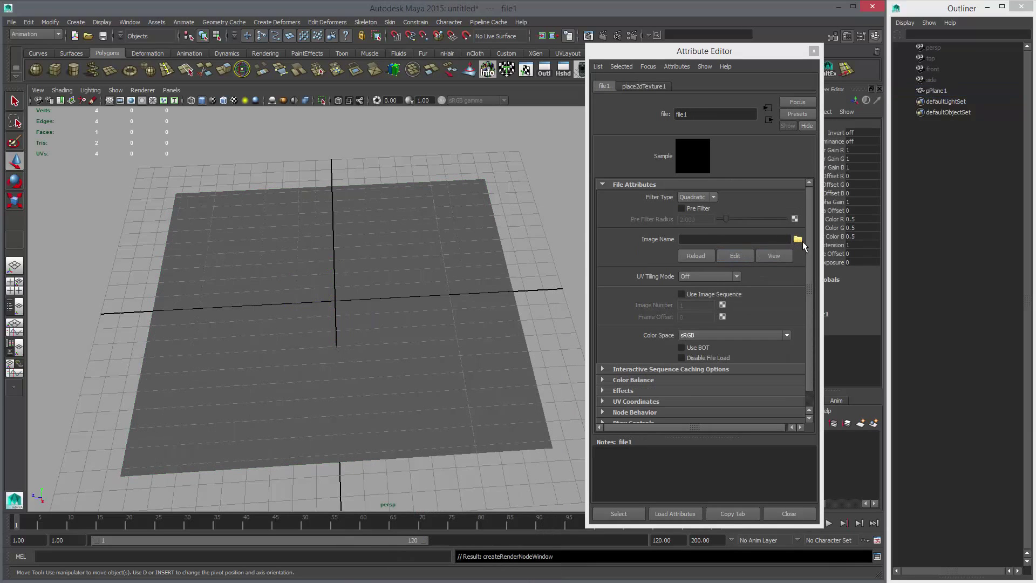
{"action": "left_click", "coordinate": [798, 240]}
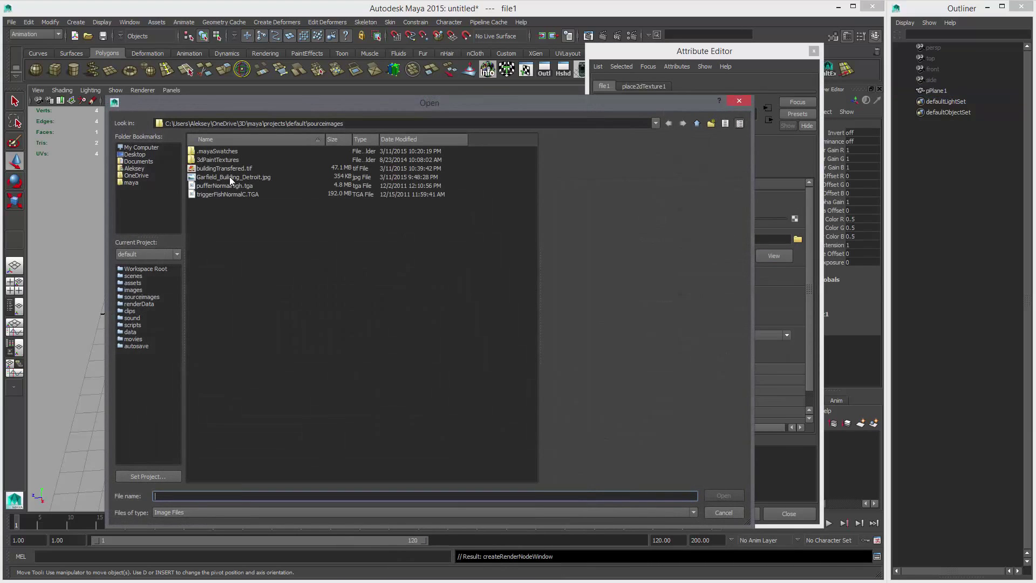
{"action": "double_click", "coordinate": [224, 178]}
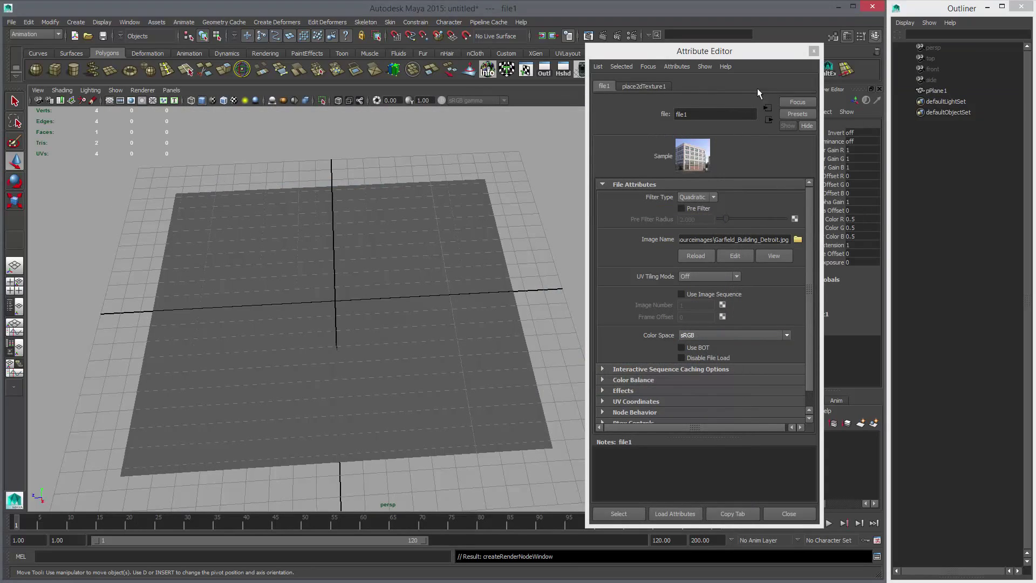
{"action": "left_click", "coordinate": [815, 52]}
Step: Display the selected plane with its texture in the full top view and hide the grid
{"action": "key", "text": "6"}
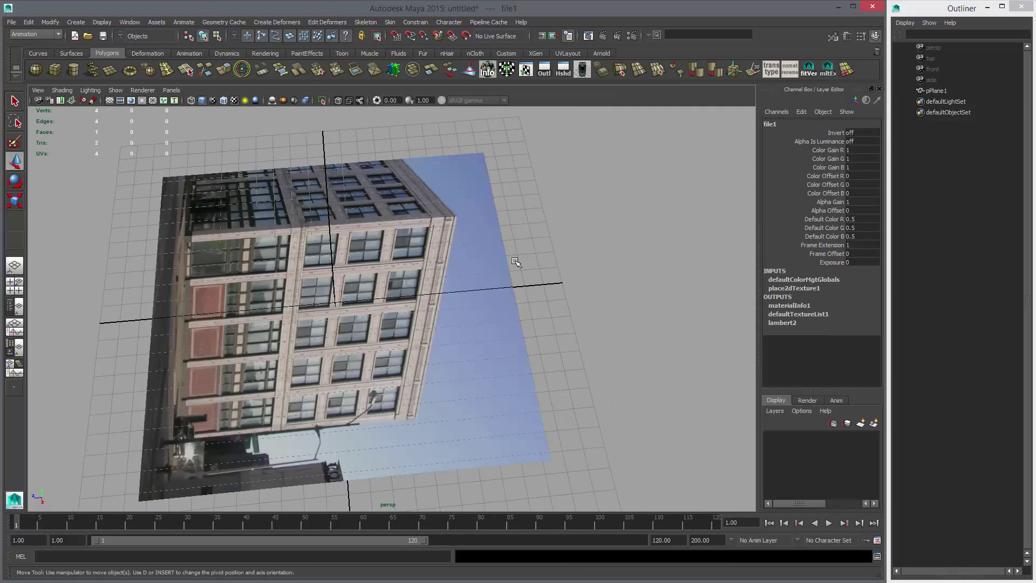
{"action": "left_click_drag", "start_coordinate": [380, 279], "coordinate": [439, 351], "text": "alt"}
{"action": "left_click", "coordinate": [439, 351]}
{"action": "key", "text": "space"}
{"action": "key", "text": "space"}
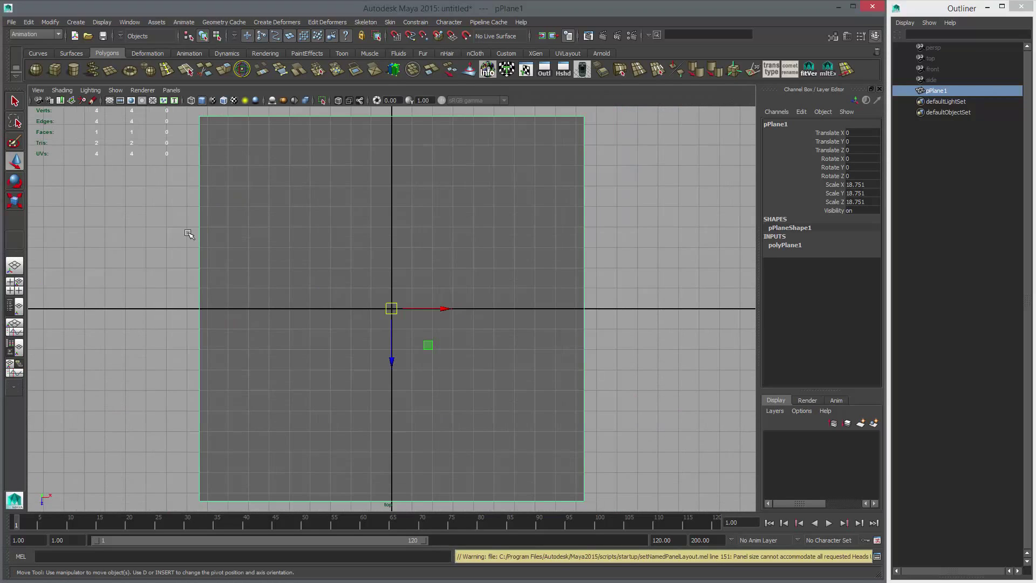
{"action": "key", "text": "6"}
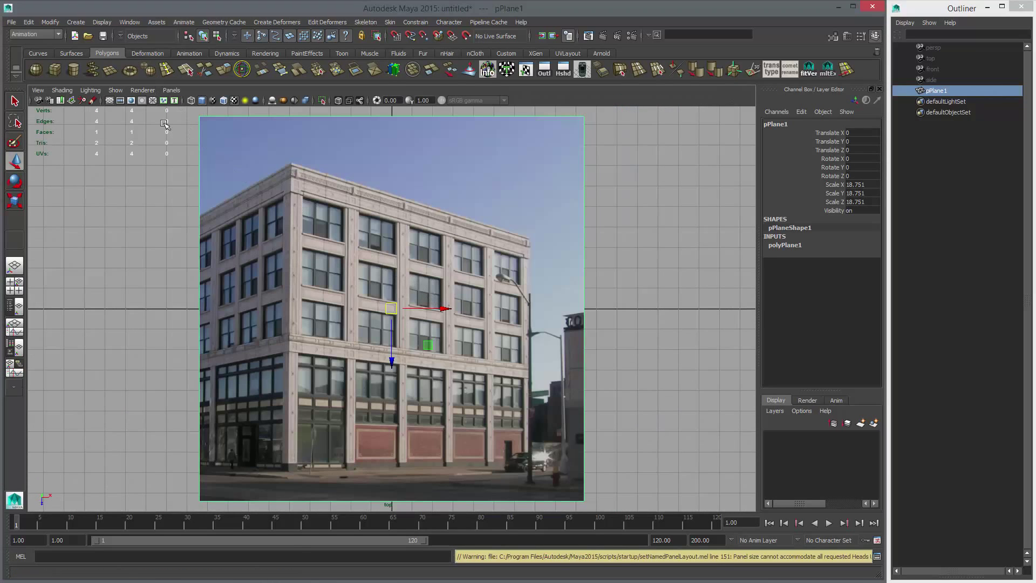
{"action": "left_click", "coordinate": [110, 101]}
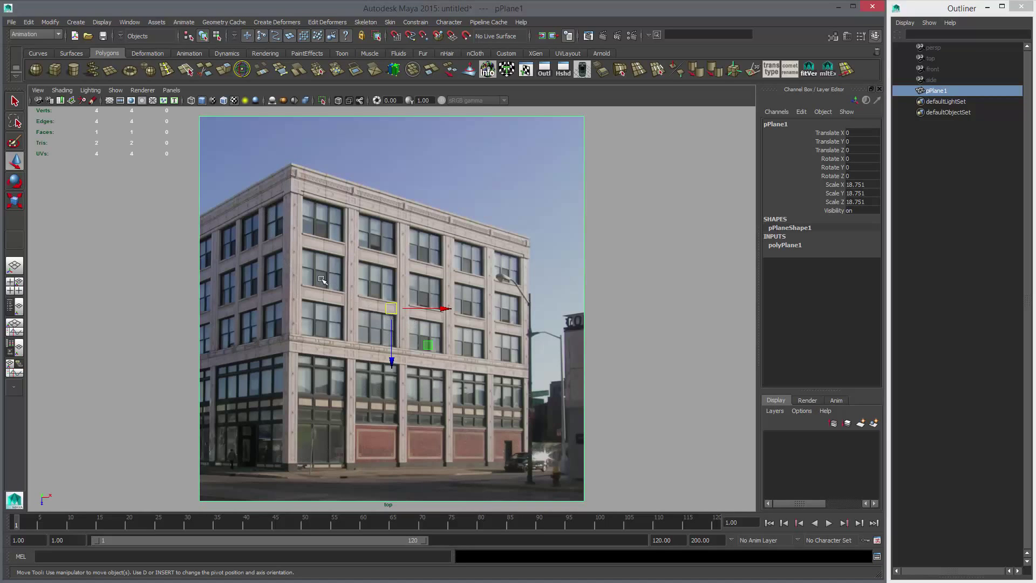
Step: Frame the roofline of the building's long facade and activate the Cut Faces tool
{"action": "scroll", "coordinate": [367, 244], "scroll_direction": "up", "scroll_amount": 3}
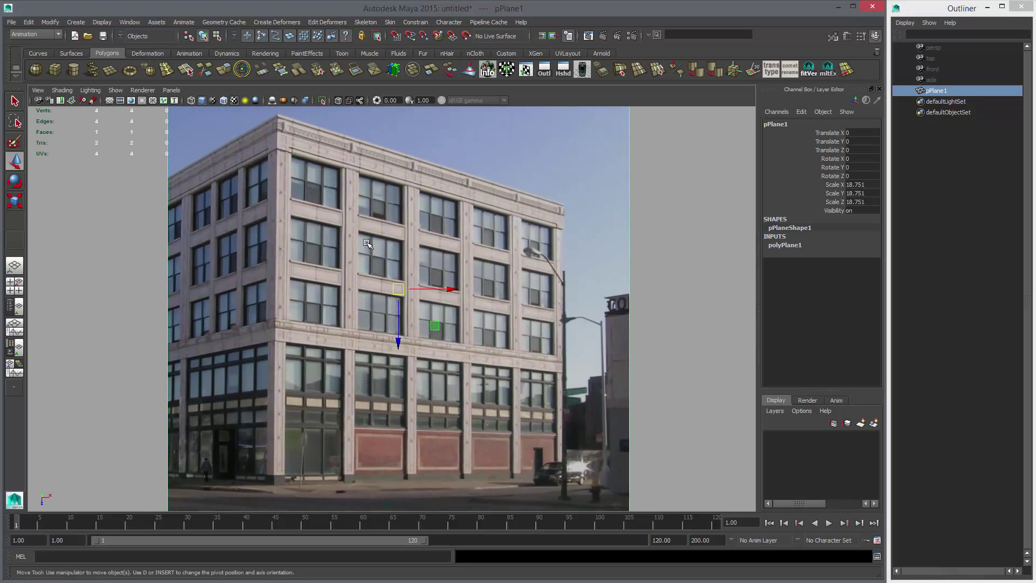
{"action": "scroll", "coordinate": [367, 244], "scroll_direction": "up", "scroll_amount": 6}
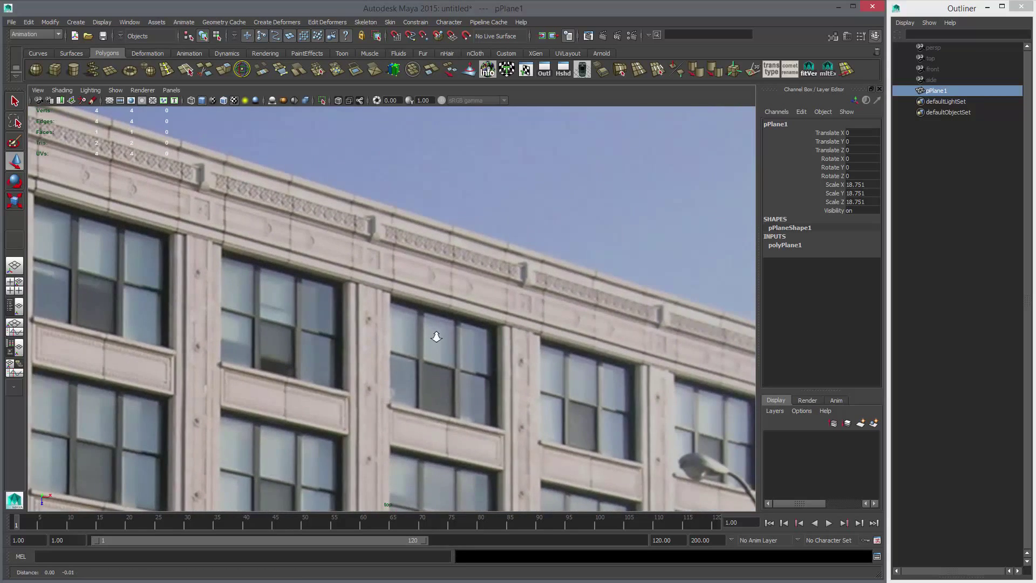
{"action": "scroll", "coordinate": [433, 334], "scroll_direction": "down", "scroll_amount": 4}
{"action": "scroll", "coordinate": [428, 393], "scroll_direction": "up", "scroll_amount": 4}
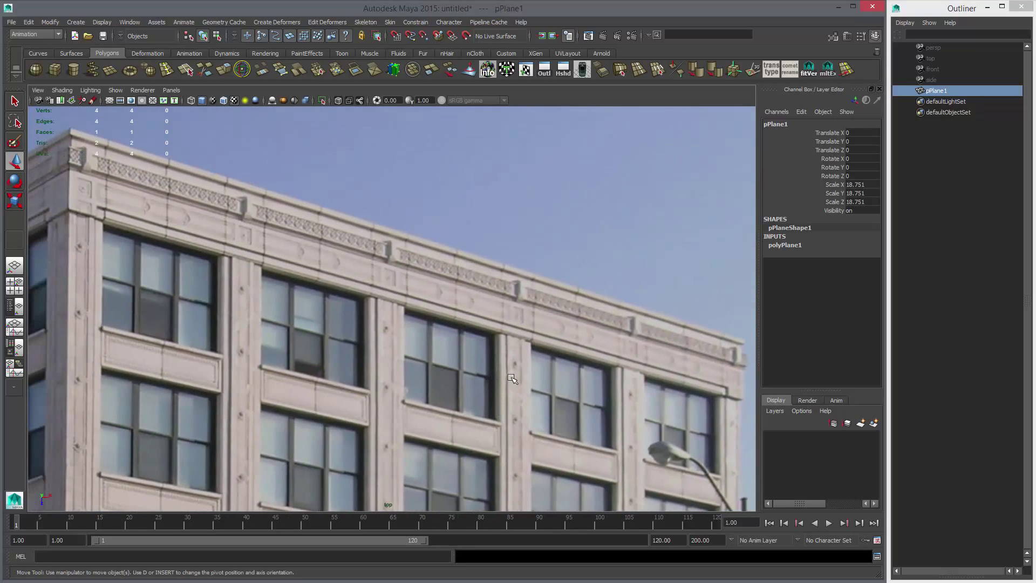
{"action": "scroll", "coordinate": [513, 378], "scroll_direction": "up", "scroll_amount": 3}
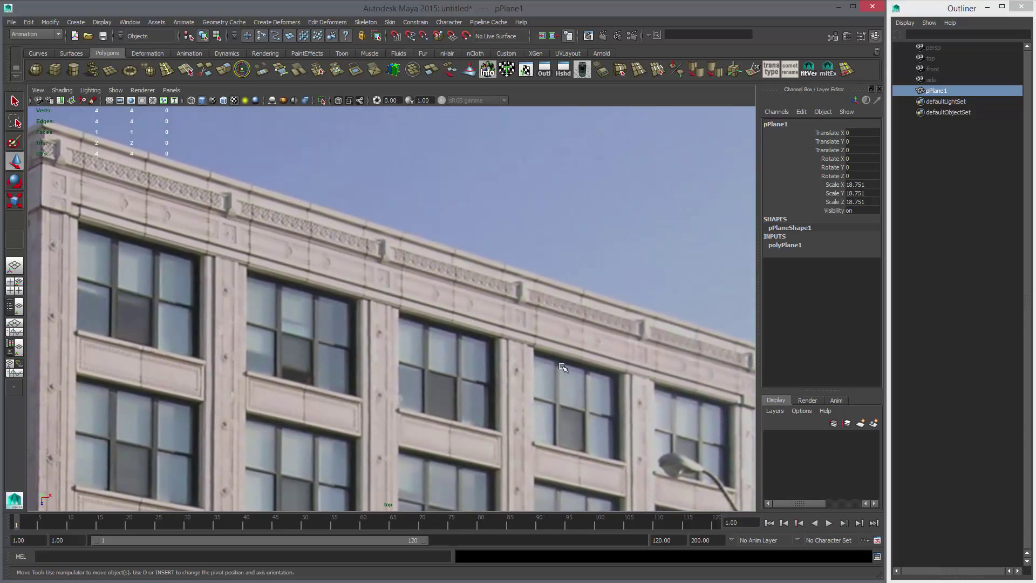
{"action": "right_click_drag", "start_coordinate": [562, 367], "coordinate": [555, 365], "text": "alt"}
{"action": "middle_click_drag", "start_coordinate": [558, 365], "coordinate": [552, 370], "text": "alt"}
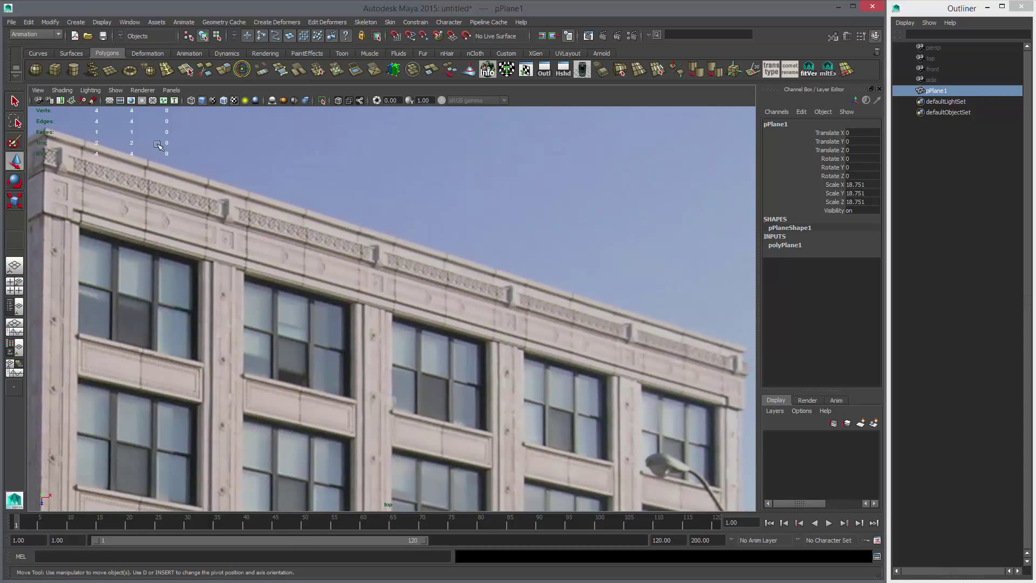
{"action": "left_click", "coordinate": [291, 78]}
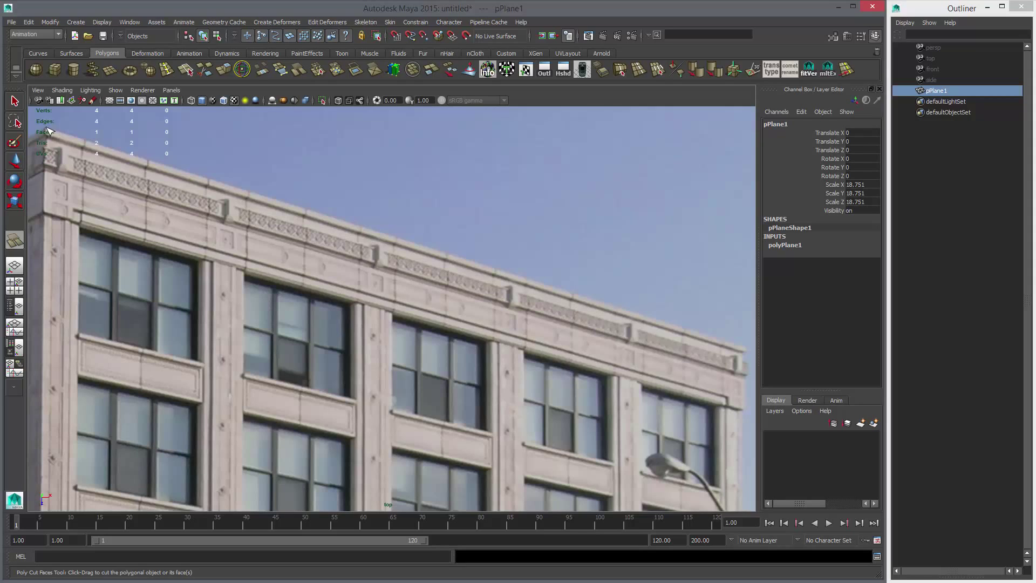
{"action": "left_click_drag", "start_coordinate": [50, 131], "coordinate": [811, 369]}
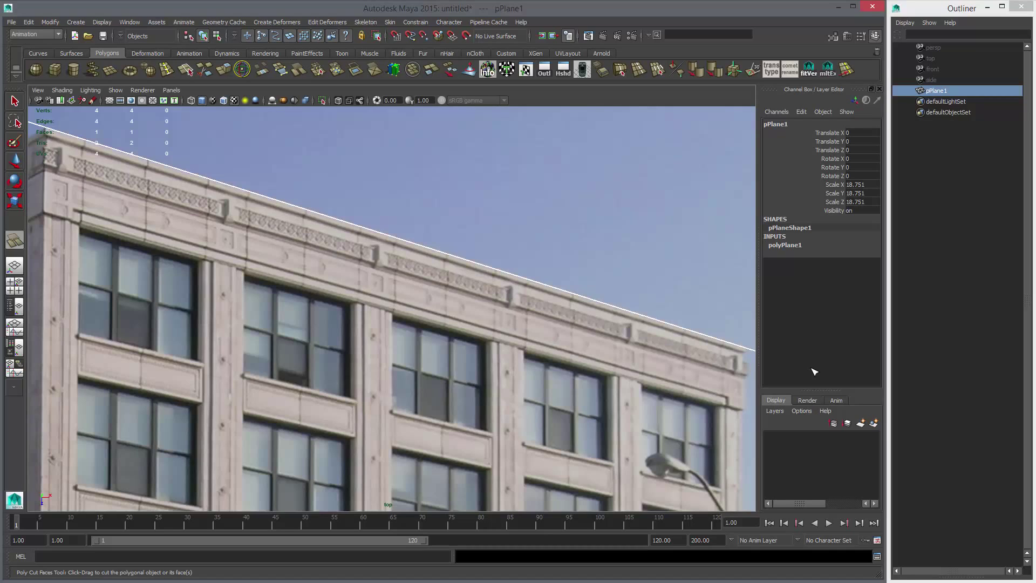
{"action": "left_click_drag", "start_coordinate": [814, 373], "coordinate": [815, 373]}
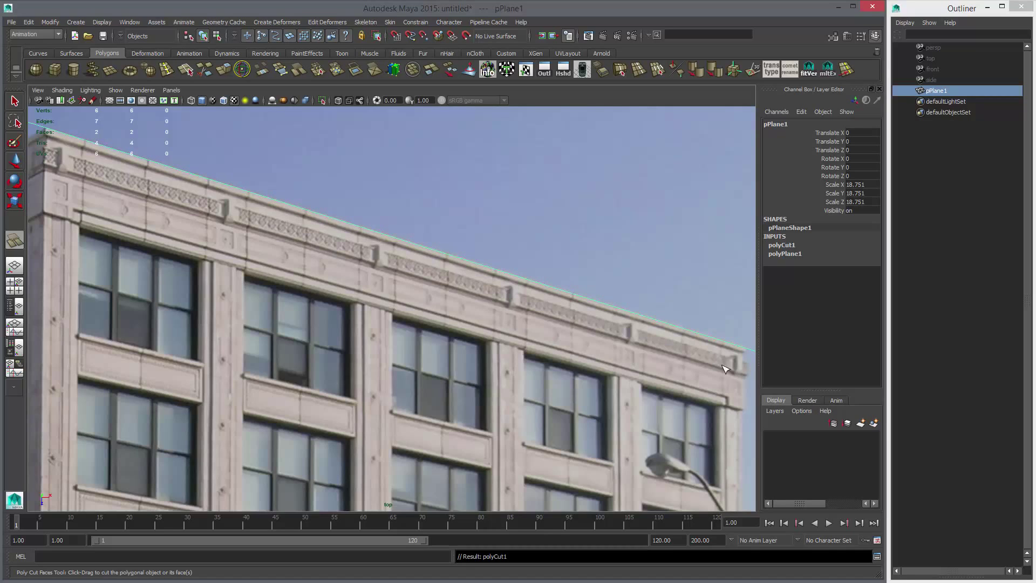
{"action": "key", "text": "ctrl+z"}
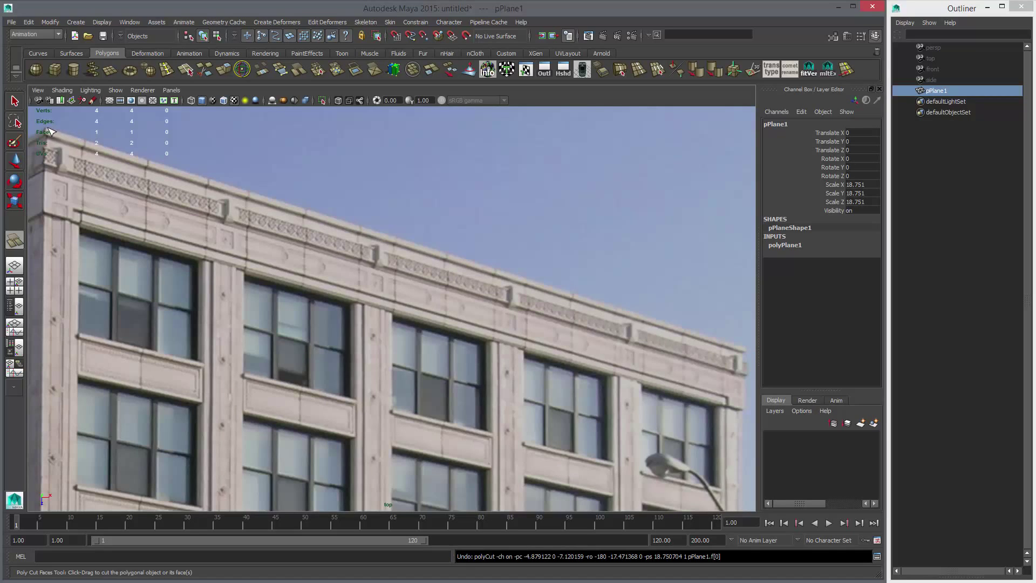
{"action": "left_click_drag", "start_coordinate": [51, 132], "coordinate": [859, 384]}
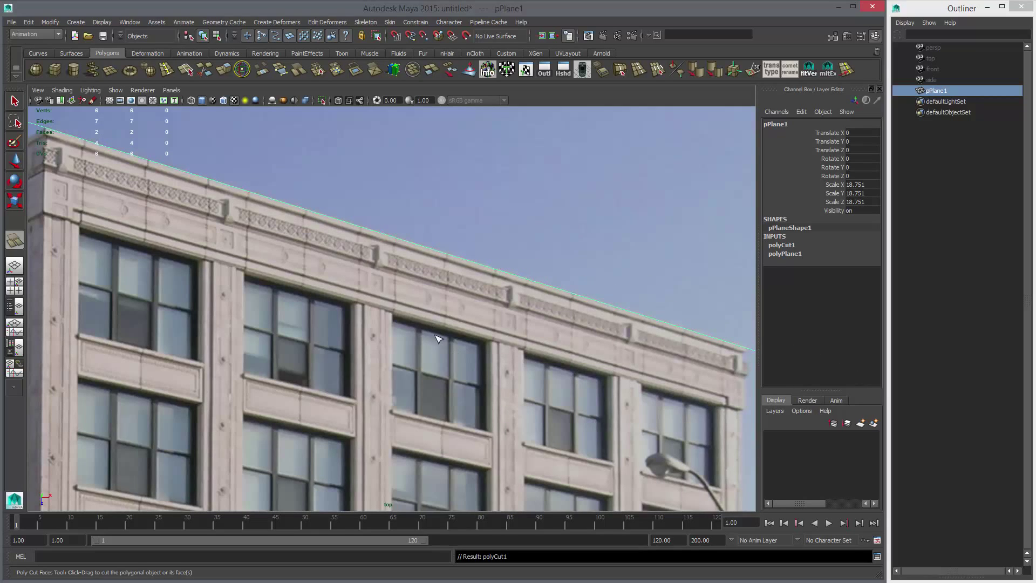
{"action": "key", "text": "ctrl+z"}
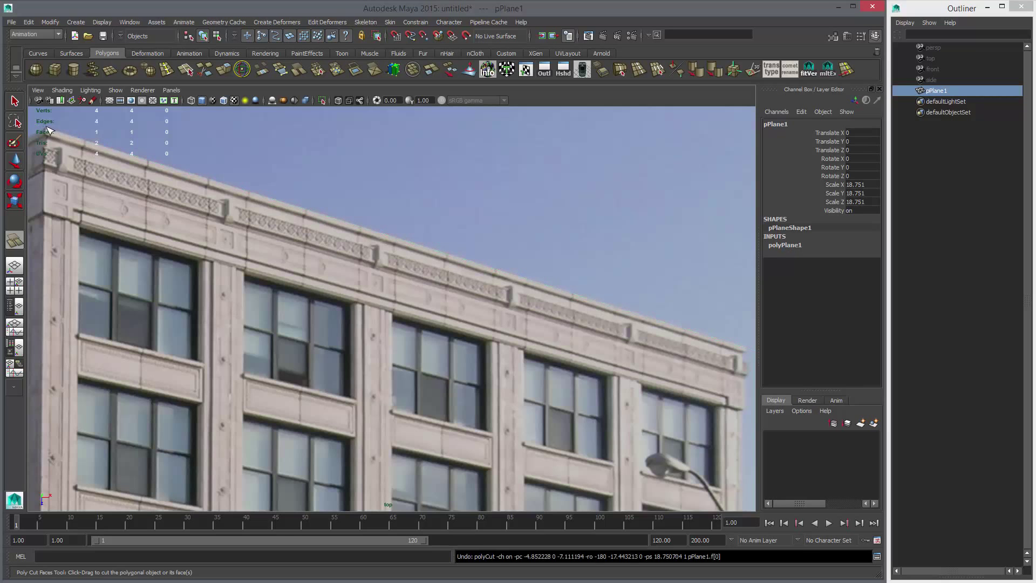
Step: Cut the plane along the top of the long facade's roofline, starting from the building's roof corner
{"action": "left_click_drag", "start_coordinate": [48, 131], "coordinate": [829, 374]}
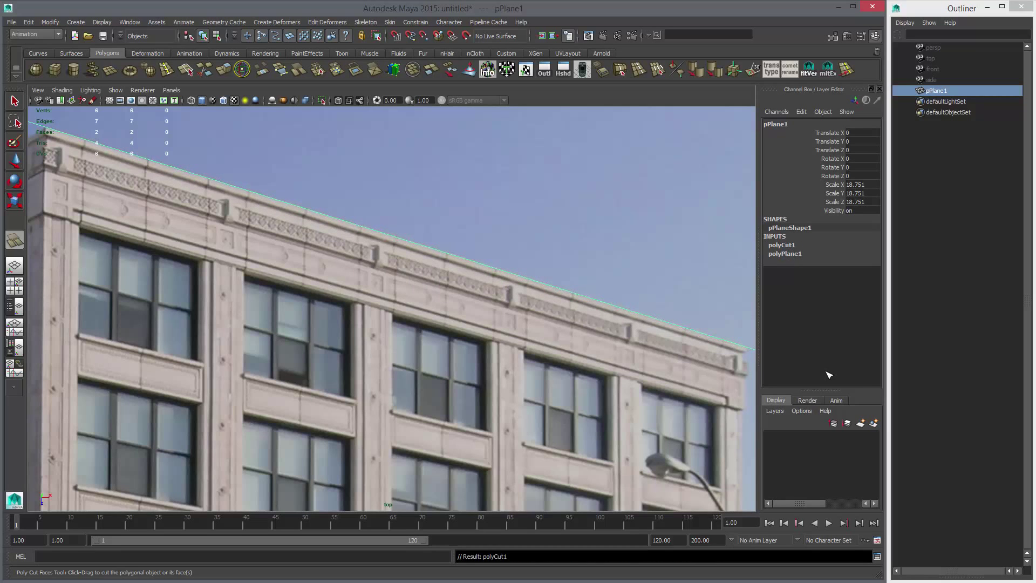
Step: With the Multi-Cut tool, cut an edge from the building's roof corner down its vertical corner to the plane's bottom edge
{"action": "right_click_drag", "start_coordinate": [535, 350], "coordinate": [470, 343], "text": "alt"}
{"action": "middle_click_drag", "start_coordinate": [470, 342], "coordinate": [541, 356], "text": "alt"}
{"action": "right_click_drag", "start_coordinate": [377, 323], "coordinate": [438, 317], "text": "alt"}
{"action": "middle_click_drag", "start_coordinate": [438, 317], "coordinate": [449, 341], "text": "alt"}
{"action": "right_click_drag", "start_coordinate": [532, 352], "coordinate": [701, 458], "text": "alt"}
{"action": "left_click", "coordinate": [185, 70]}
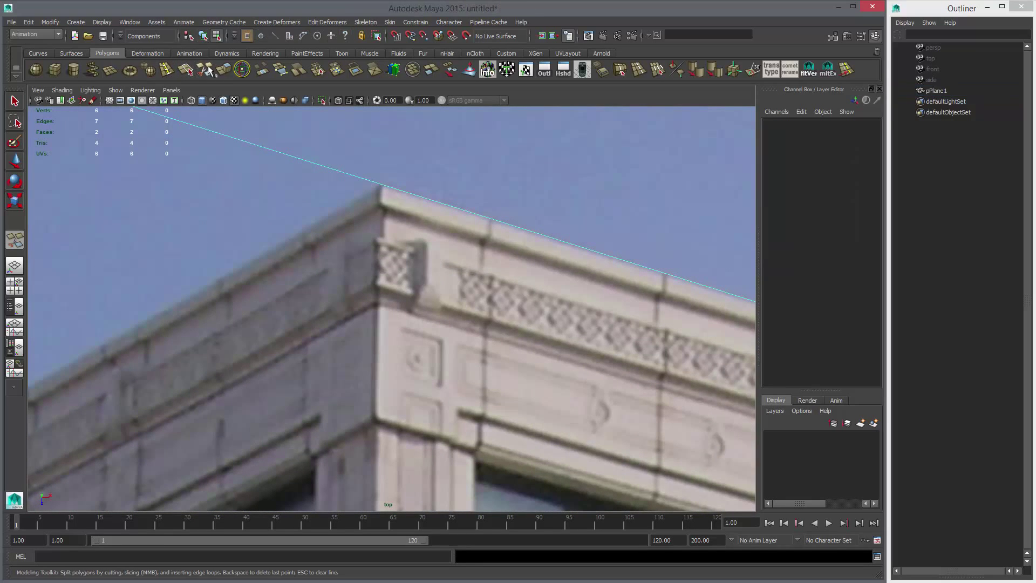
{"action": "left_click", "coordinate": [389, 197]}
{"action": "right_click_drag", "start_coordinate": [389, 210], "coordinate": [265, 315], "text": "alt"}
{"action": "middle_click_drag", "start_coordinate": [345, 447], "coordinate": [343, 218], "text": "alt"}
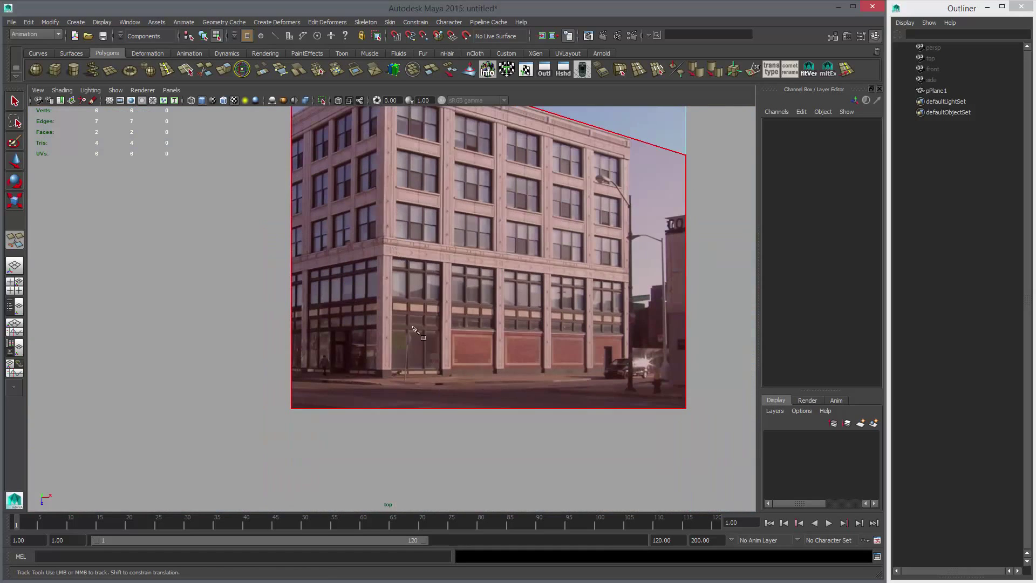
{"action": "left_click", "coordinate": [381, 412]}
{"action": "middle_click_drag", "start_coordinate": [394, 416], "coordinate": [428, 394], "text": "alt"}
{"action": "right_click_drag", "start_coordinate": [428, 394], "coordinate": [558, 497], "text": "alt"}
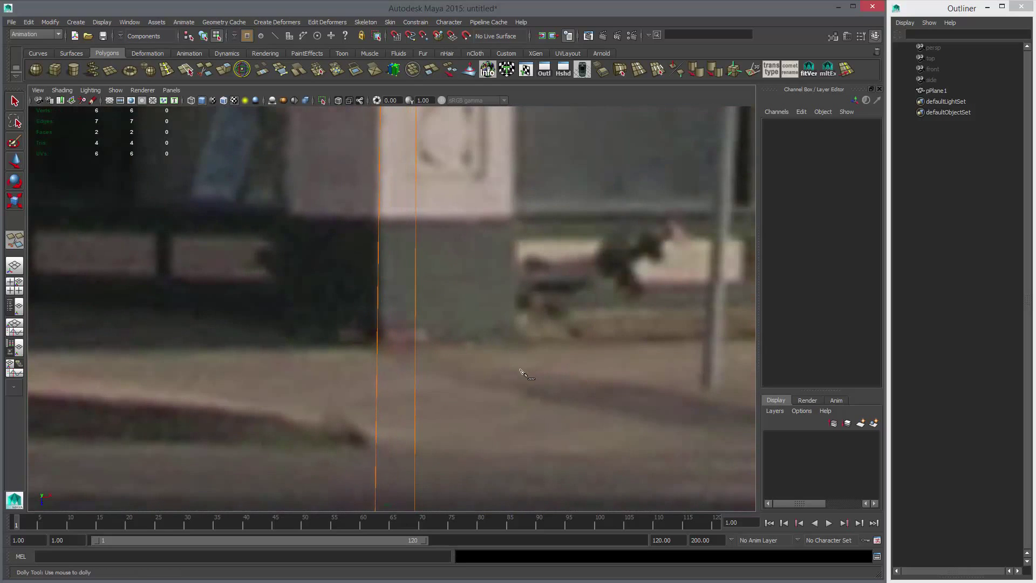
{"action": "left_click_drag", "start_coordinate": [523, 370], "coordinate": [524, 369]}
Step: With the Multi-Cut tool, cut an edge along the long facade's base from the vertical corner edge to the plane's far side edge
{"action": "right_click_drag", "start_coordinate": [637, 407], "coordinate": [475, 358], "text": "alt"}
{"action": "right_click_drag", "start_coordinate": [349, 326], "coordinate": [391, 328], "text": "alt"}
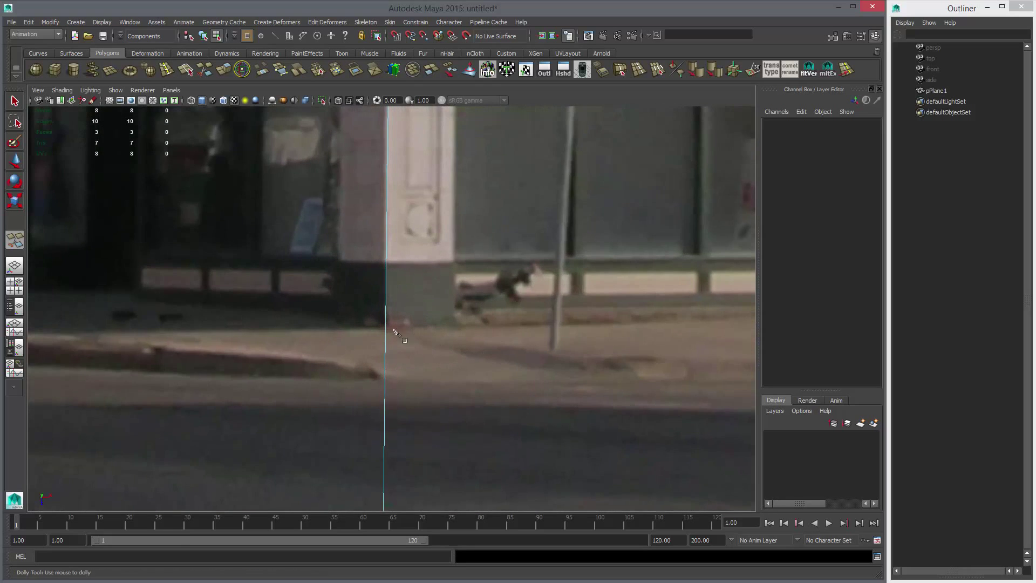
{"action": "left_click", "coordinate": [386, 329]}
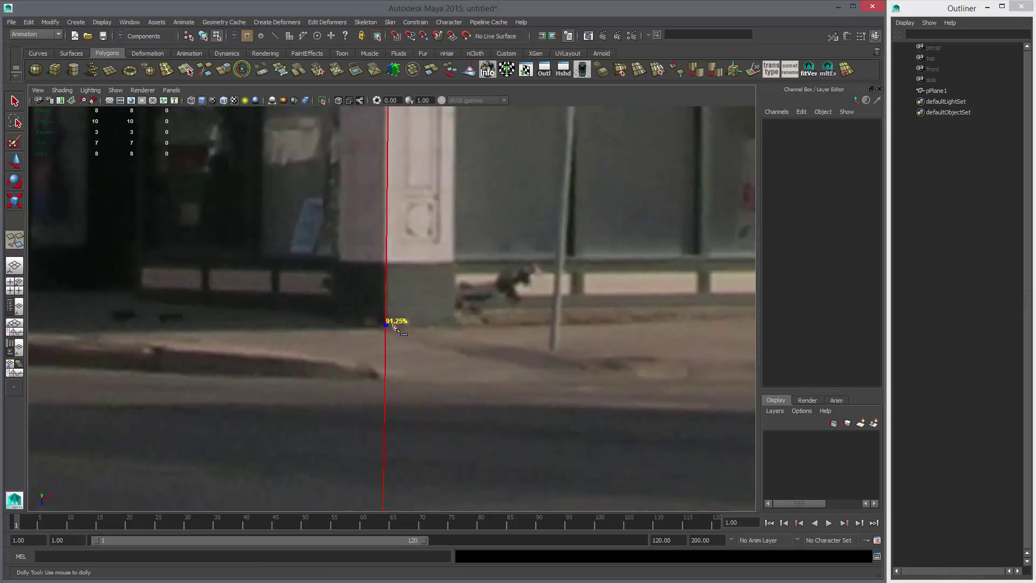
{"action": "left_click_drag", "start_coordinate": [393, 326], "coordinate": [393, 326]}
{"action": "right_click_drag", "start_coordinate": [575, 377], "coordinate": [444, 355], "text": "alt"}
{"action": "middle_click_drag", "start_coordinate": [443, 355], "coordinate": [18, 360], "text": "alt"}
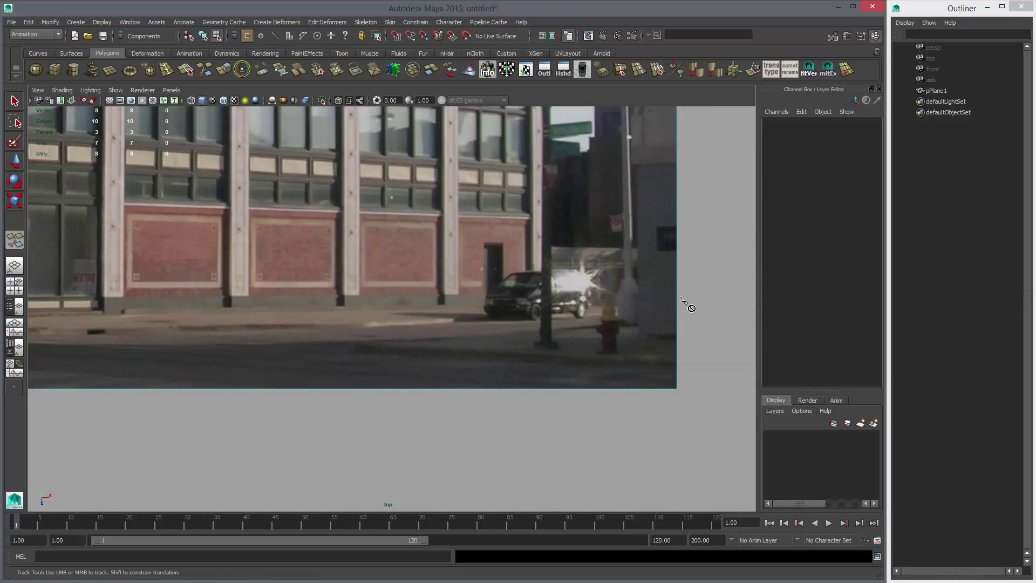
{"action": "left_click", "coordinate": [678, 301]}
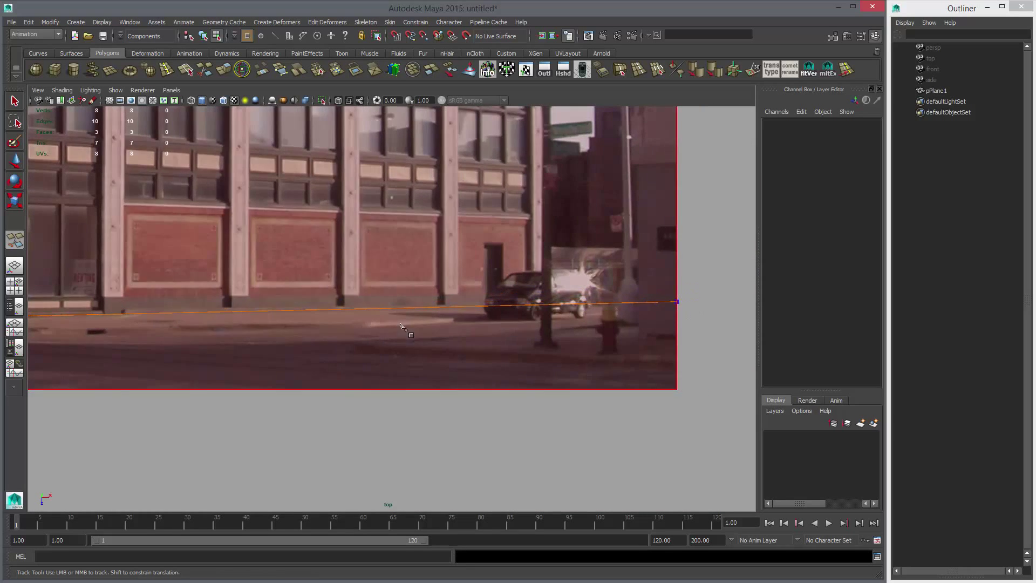
{"action": "middle_click_drag", "start_coordinate": [400, 325], "coordinate": [531, 312], "text": "alt"}
{"action": "right_click_drag", "start_coordinate": [532, 311], "coordinate": [499, 308], "text": "alt"}
{"action": "middle_click_drag", "start_coordinate": [594, 326], "coordinate": [544, 328], "text": "alt"}
{"action": "right_click_drag", "start_coordinate": [545, 329], "coordinate": [820, 405], "text": "alt"}
{"action": "middle_click_drag", "start_coordinate": [43, 312], "coordinate": [346, 316], "text": "alt"}
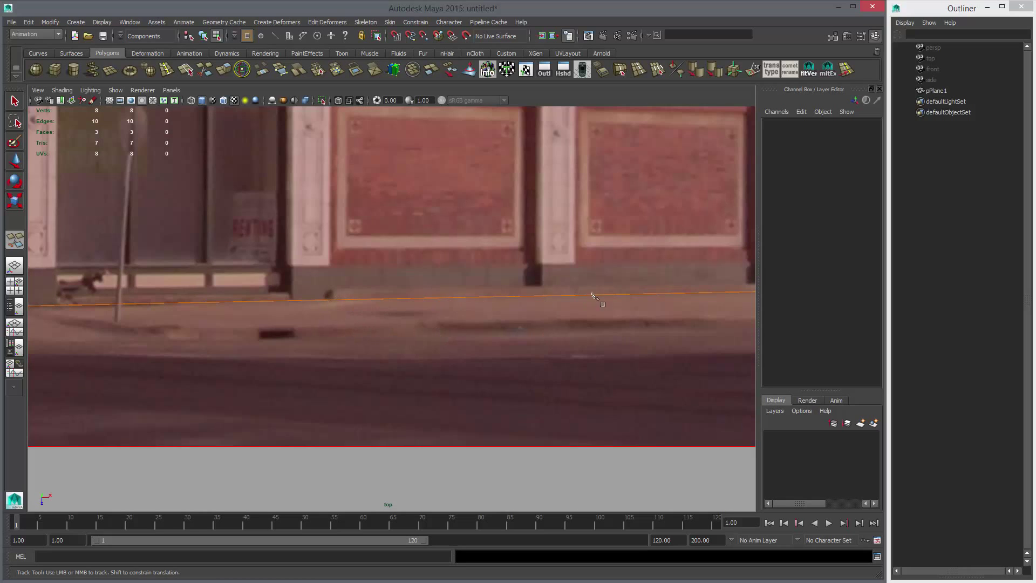
{"action": "middle_click_drag", "start_coordinate": [626, 312], "coordinate": [116, 316], "text": "alt"}
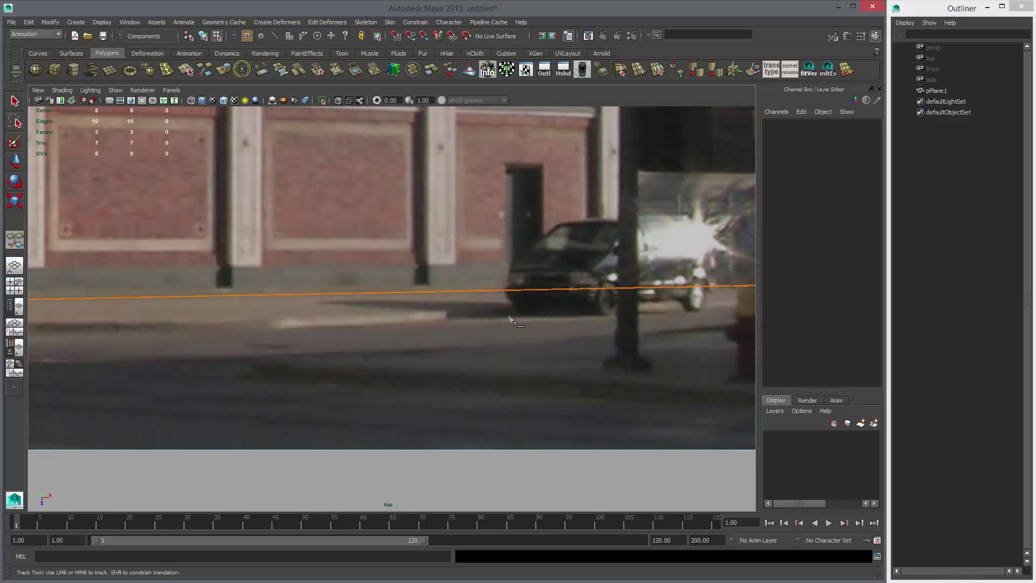
{"action": "scroll", "coordinate": [415, 329], "scroll_direction": "down", "scroll_amount": 5}
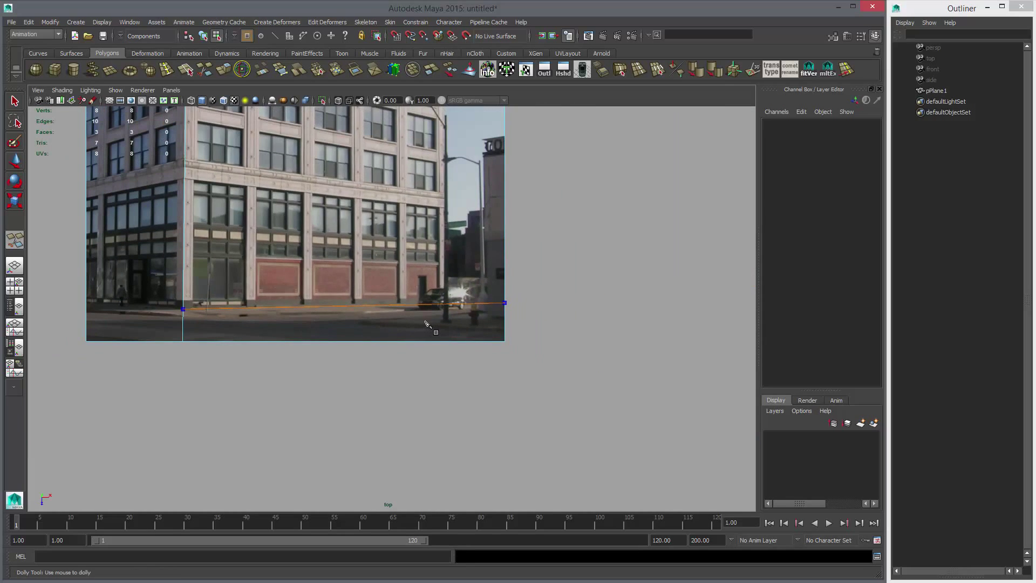
{"action": "right_click", "coordinate": [426, 323]}
Step: Place a vertical Multi-Cut line at the long facade's far end, from the roofline's far corner to the base edge
{"action": "middle_click_drag", "start_coordinate": [435, 333], "coordinate": [438, 390], "text": "alt"}
{"action": "middle_click_drag", "start_coordinate": [351, 140], "coordinate": [323, 283], "text": "alt"}
{"action": "right_click_drag", "start_coordinate": [340, 281], "coordinate": [750, 443], "text": "alt"}
{"action": "middle_click_drag", "start_coordinate": [509, 268], "coordinate": [517, 404], "text": "alt"}
{"action": "scroll", "coordinate": [517, 405], "scroll_direction": "up", "scroll_amount": 2}
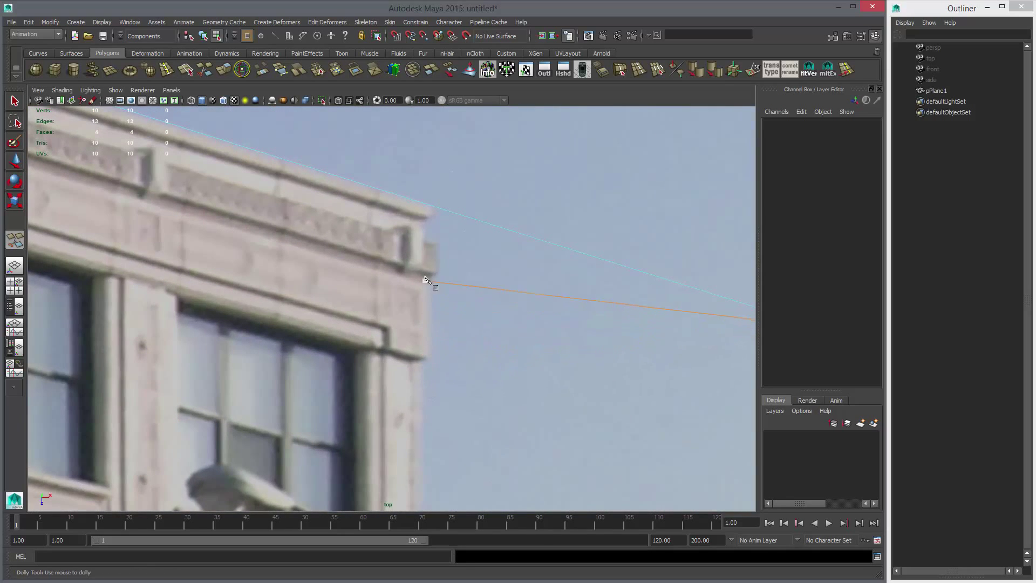
{"action": "left_click", "coordinate": [424, 203]}
{"action": "right_click_drag", "start_coordinate": [592, 384], "coordinate": [468, 319], "text": "alt"}
{"action": "middle_click_drag", "start_coordinate": [469, 318], "coordinate": [479, 166], "text": "alt"}
{"action": "middle_click_drag", "start_coordinate": [459, 474], "coordinate": [461, 108], "text": "alt"}
{"action": "left_click_drag", "start_coordinate": [413, 400], "coordinate": [422, 399]}
Step: Check the vertical cut line against the building's far corner and apply the cut
{"action": "middle_click_drag", "start_coordinate": [493, 308], "coordinate": [518, 472], "text": "alt"}
{"action": "right_click_drag", "start_coordinate": [518, 472], "coordinate": [473, 324], "text": "alt"}
{"action": "scroll", "coordinate": [474, 326], "scroll_direction": "up", "scroll_amount": 1}
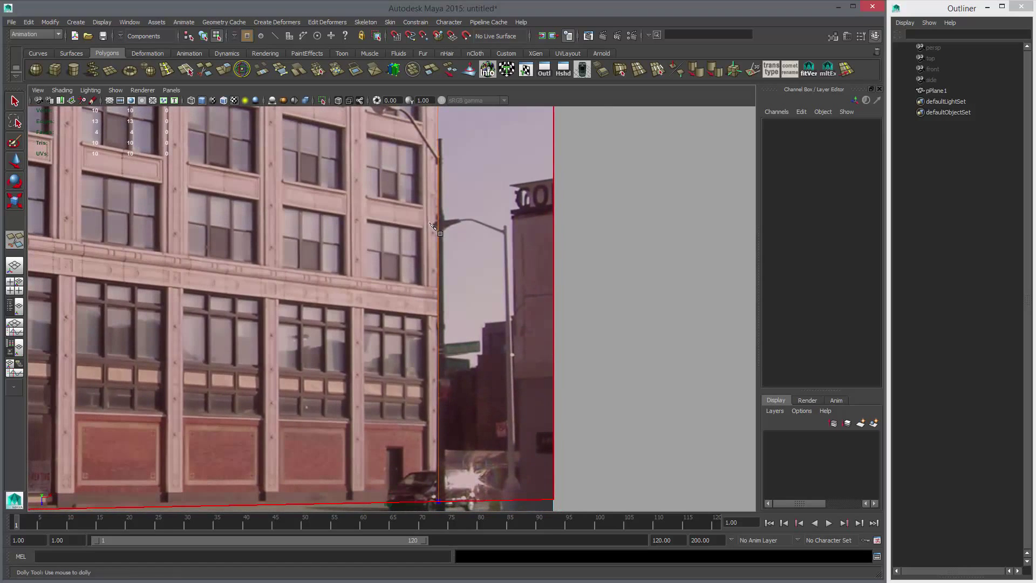
{"action": "middle_click_drag", "start_coordinate": [458, 240], "coordinate": [520, 261], "text": "alt"}
{"action": "right_click_drag", "start_coordinate": [520, 261], "coordinate": [509, 259], "text": "alt"}
{"action": "mouse_move", "coordinate": [512, 208]}
{"action": "middle_mouse_down", "text": "alt"}
{"action": "mouse_move", "coordinate": [490, 292]}
{"action": "mouse_move", "coordinate": [493, 217]}
{"action": "middle_mouse_up", "text": "alt"}
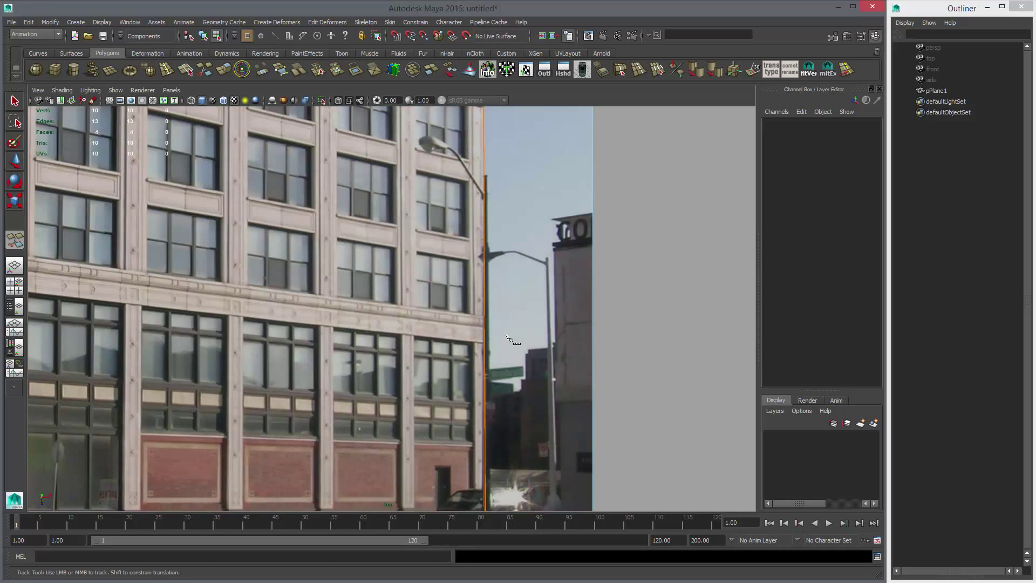
{"action": "middle_click_drag", "start_coordinate": [556, 402], "coordinate": [551, 376], "text": "alt"}
{"action": "right_click_drag", "start_coordinate": [551, 379], "coordinate": [468, 381], "text": "alt"}
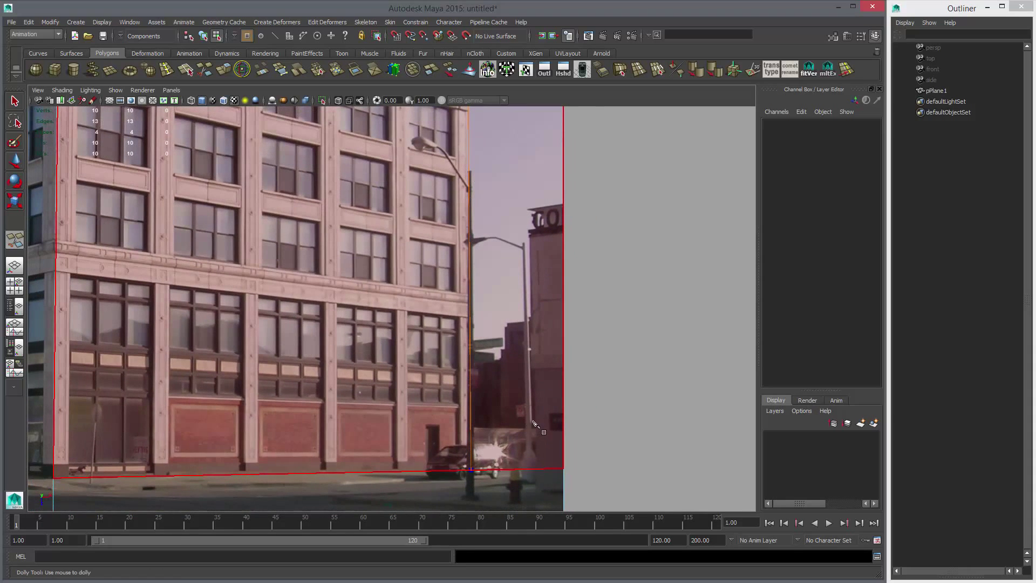
{"action": "middle_click_drag", "start_coordinate": [530, 360], "coordinate": [566, 400], "text": "alt"}
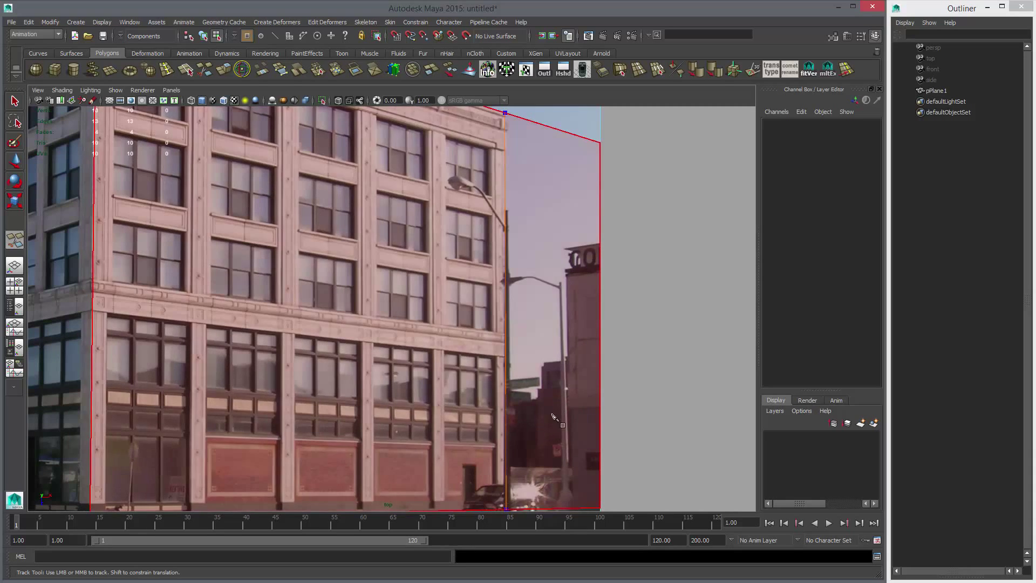
{"action": "middle_click_drag", "start_coordinate": [545, 416], "coordinate": [623, 367], "text": "alt"}
{"action": "key", "text": "Return"}
Step: Delete every face of the plane except the long facade and return to object mode
{"action": "right_click_drag", "start_coordinate": [623, 367], "coordinate": [580, 350], "text": "alt"}
{"action": "key", "text": "w"}
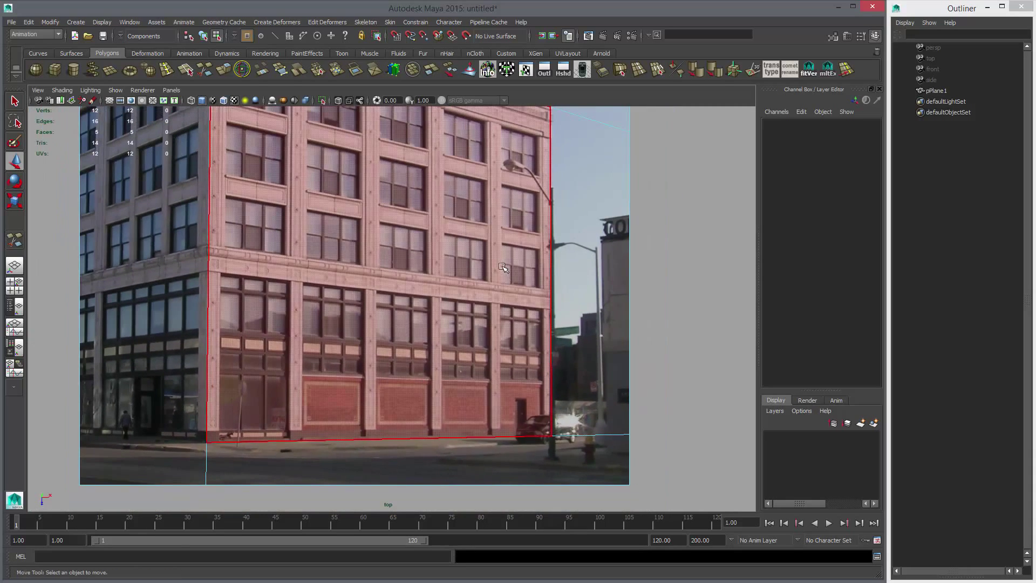
{"action": "right_click_drag", "start_coordinate": [500, 263], "coordinate": [499, 290]}
{"action": "left_click", "coordinate": [342, 210]}
{"action": "right_click_drag", "start_coordinate": [499, 238], "coordinate": [496, 328]}
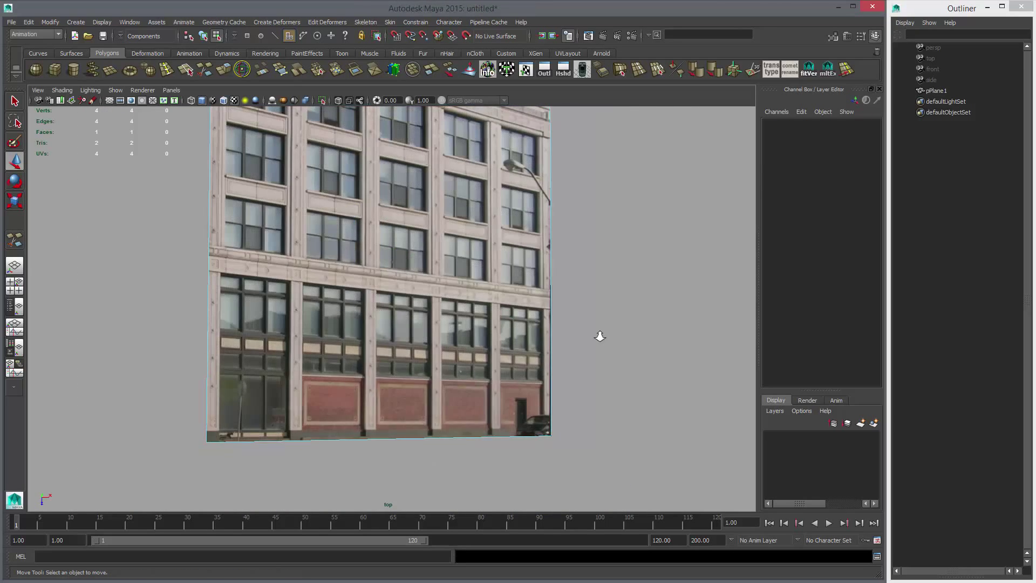
{"action": "left_click_drag", "start_coordinate": [599, 340], "coordinate": [410, 302], "text": "alt"}
{"action": "right_click", "coordinate": [406, 296]}
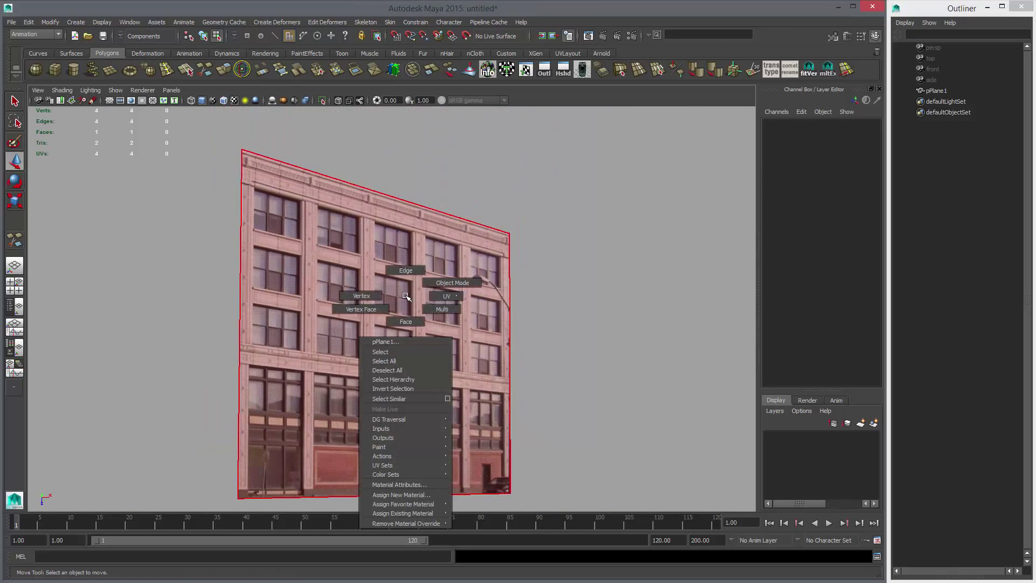
{"action": "left_click", "coordinate": [452, 282]}
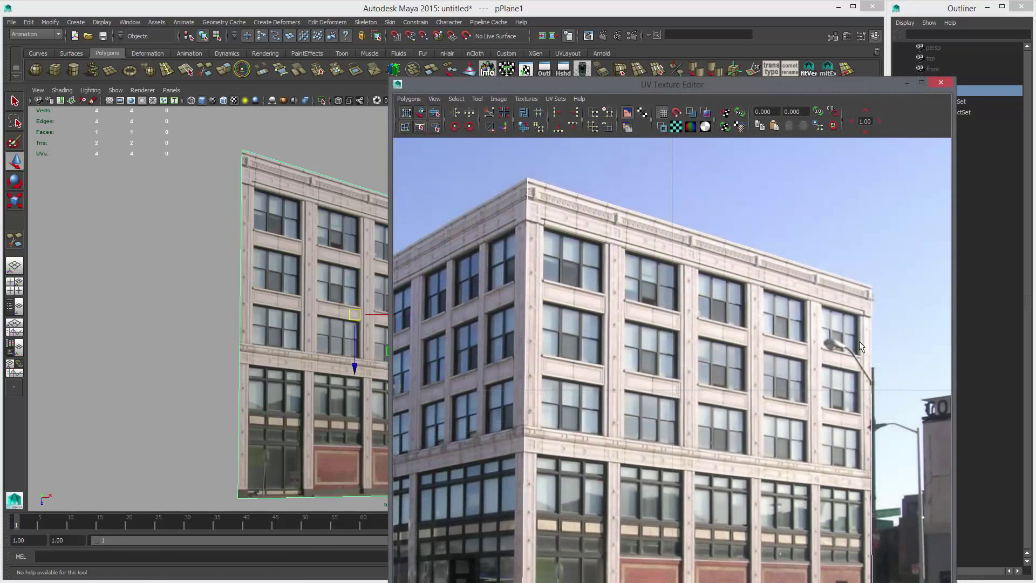
Step: Inspect the facade's shaded UVs in the UV Texture Editor, and delete the plane's construction history
{"action": "key", "text": "f"}
{"action": "left_click", "coordinate": [693, 113]}
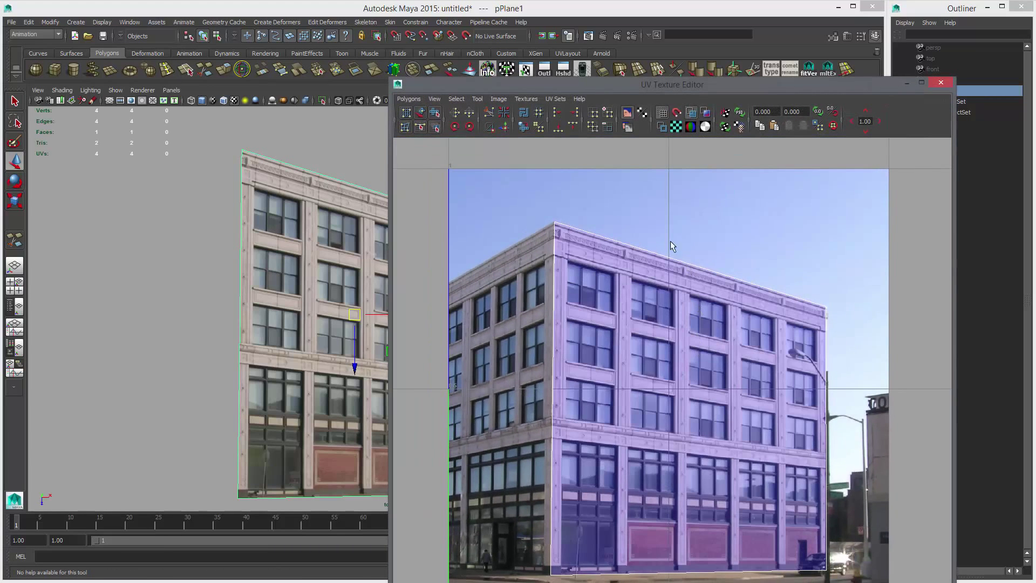
{"action": "middle_click_drag", "start_coordinate": [785, 381], "coordinate": [767, 339], "text": "alt"}
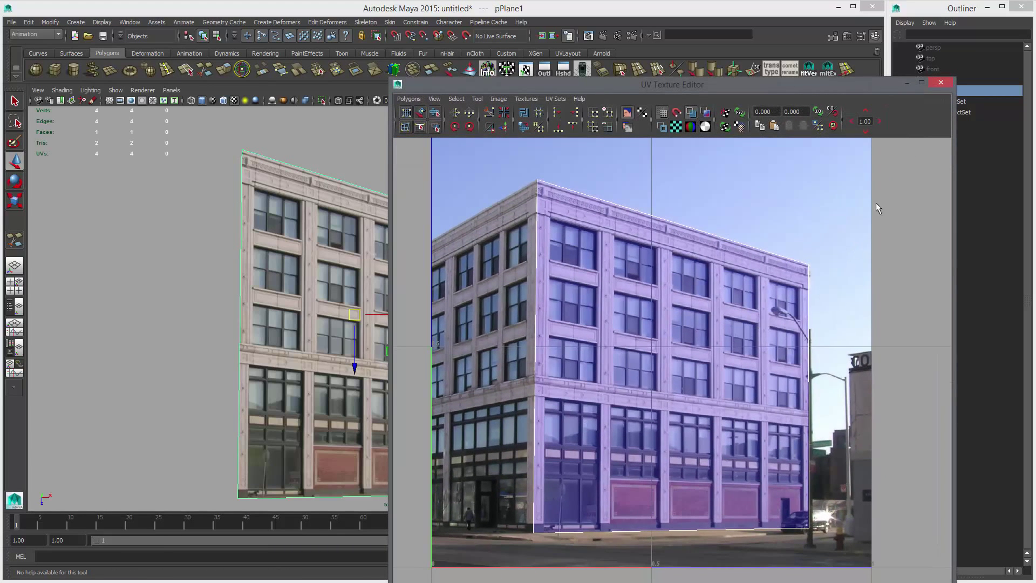
{"action": "left_click", "coordinate": [942, 83]}
{"action": "key", "text": "alt+shift+d"}
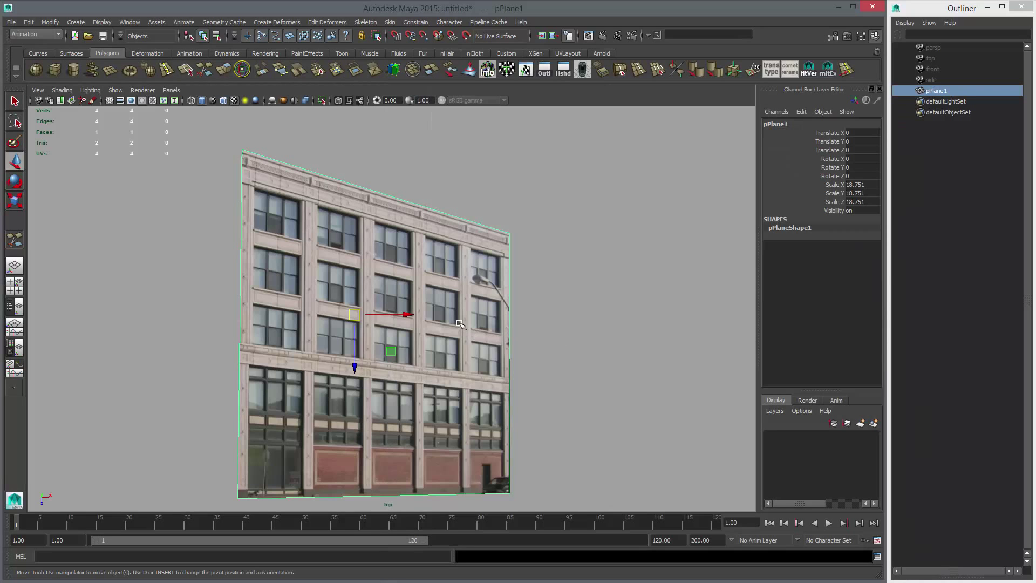
{"action": "right_click_drag", "start_coordinate": [571, 330], "coordinate": [557, 308], "text": "alt"}
{"action": "middle_click_drag", "start_coordinate": [557, 305], "coordinate": [573, 284], "text": "alt"}
{"action": "right_click", "coordinate": [483, 219]}
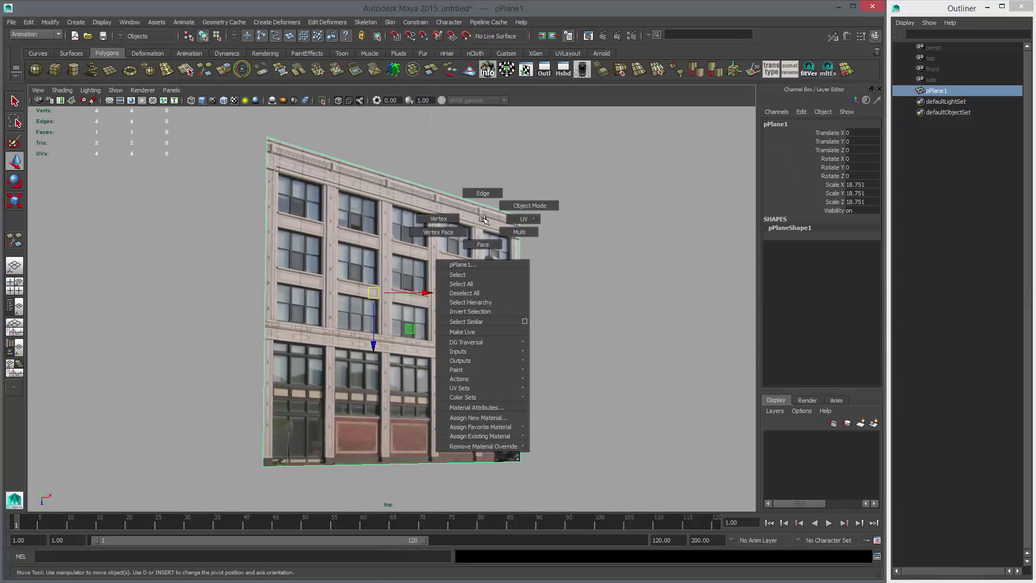
{"action": "left_click", "coordinate": [438, 218]}
{"action": "scroll", "coordinate": [572, 291], "scroll_direction": "down", "scroll_amount": 1}
Step: In the perspective view, select the facade plane and snap its pivot to the lower vertex at the building's corner
{"action": "key", "text": "space"}
{"action": "key", "text": "space"}
{"action": "left_click_drag", "start_coordinate": [511, 347], "coordinate": [549, 306], "text": "alt"}
{"action": "right_click_drag", "start_coordinate": [472, 301], "coordinate": [509, 285]}
{"action": "left_click", "coordinate": [479, 327]}
{"action": "left_click_drag", "start_coordinate": [479, 327], "coordinate": [399, 387], "text": "alt"}
{"action": "key", "text": "d"}
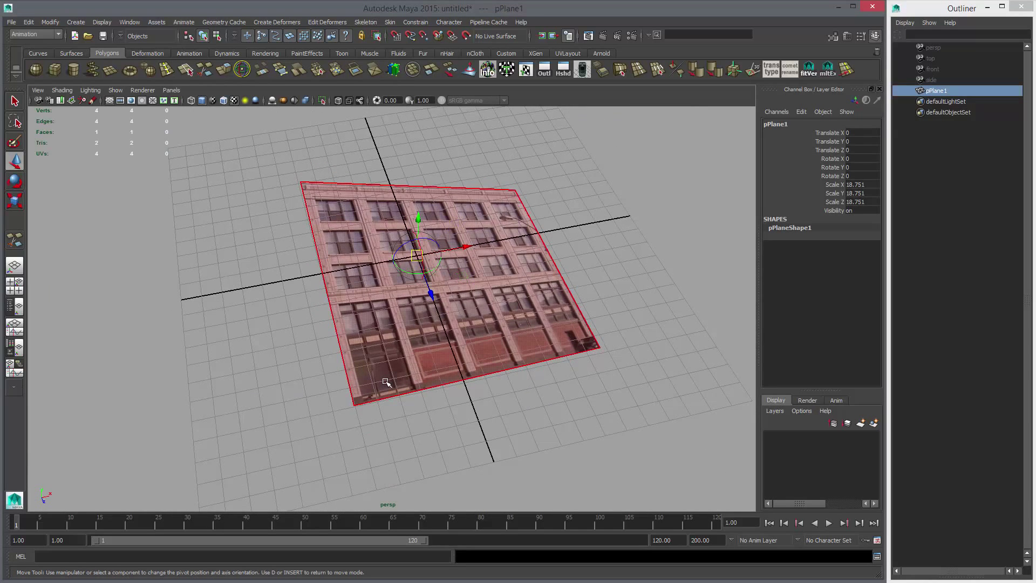
{"action": "key", "text": "v"}
{"action": "middle_click", "coordinate": [352, 402]}
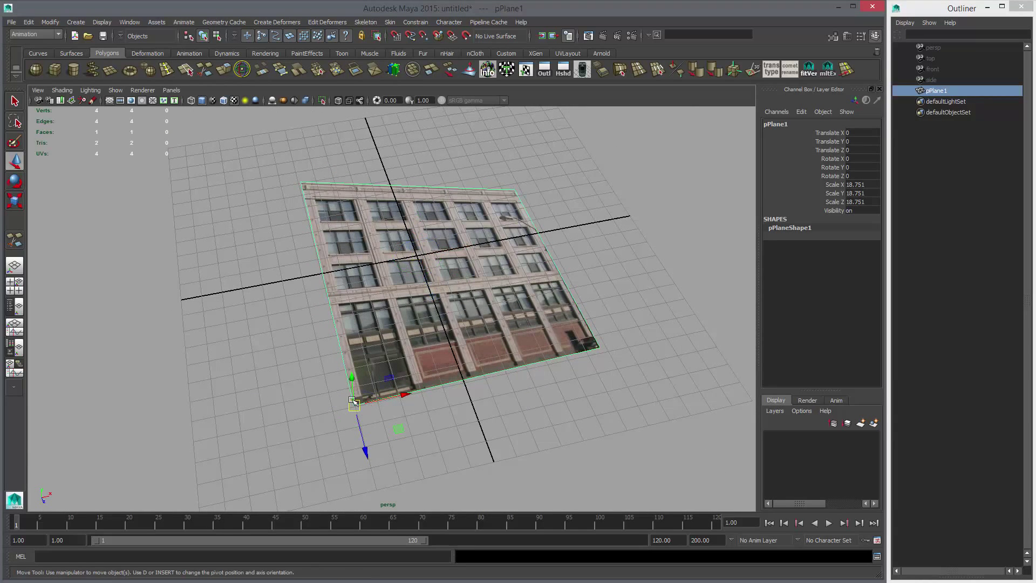
Step: Snap the facade's pivot corner to the grid origin and stand the plane upright with Rotate X set to 90
{"action": "middle_click_drag", "start_coordinate": [437, 349], "coordinate": [431, 373], "text": "alt"}
{"action": "left_click_drag", "start_coordinate": [348, 435], "coordinate": [477, 339]}
{"action": "key", "text": "e"}
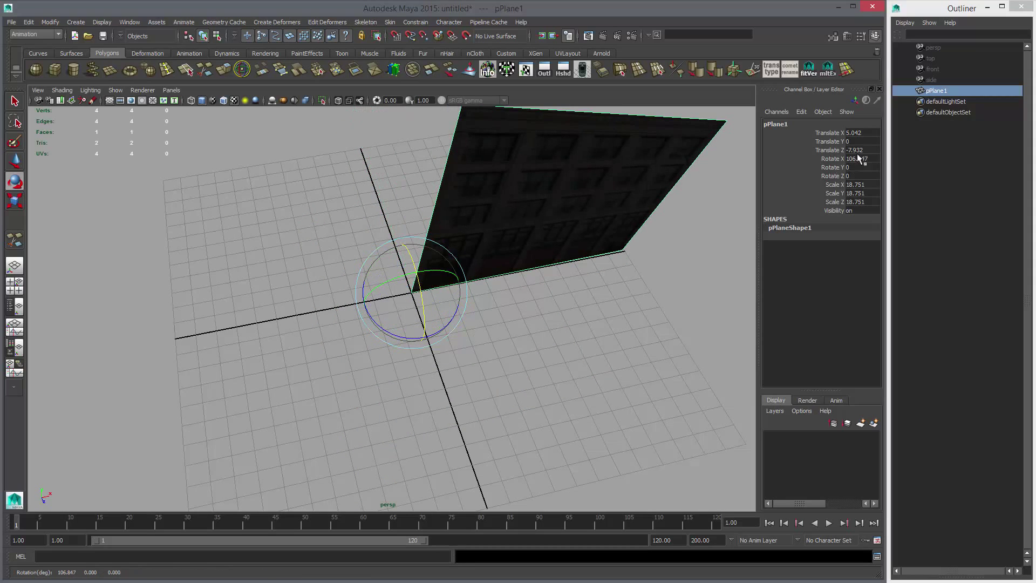
{"action": "left_click", "coordinate": [861, 158]}
{"action": "type", "text": "90"}
{"action": "key", "text": "Return"}
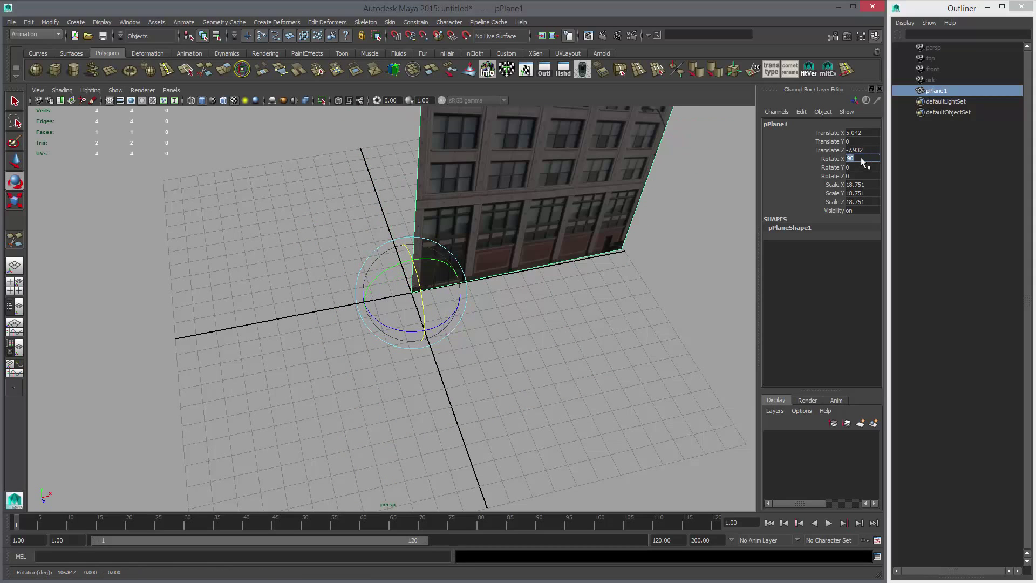
Step: Show the upright facade with its texture in the full front view
{"action": "left_click_drag", "start_coordinate": [537, 285], "coordinate": [437, 363], "text": "alt"}
{"action": "key", "text": "w"}
{"action": "key", "text": "space"}
{"action": "key", "text": "space"}
{"action": "key", "text": "6"}
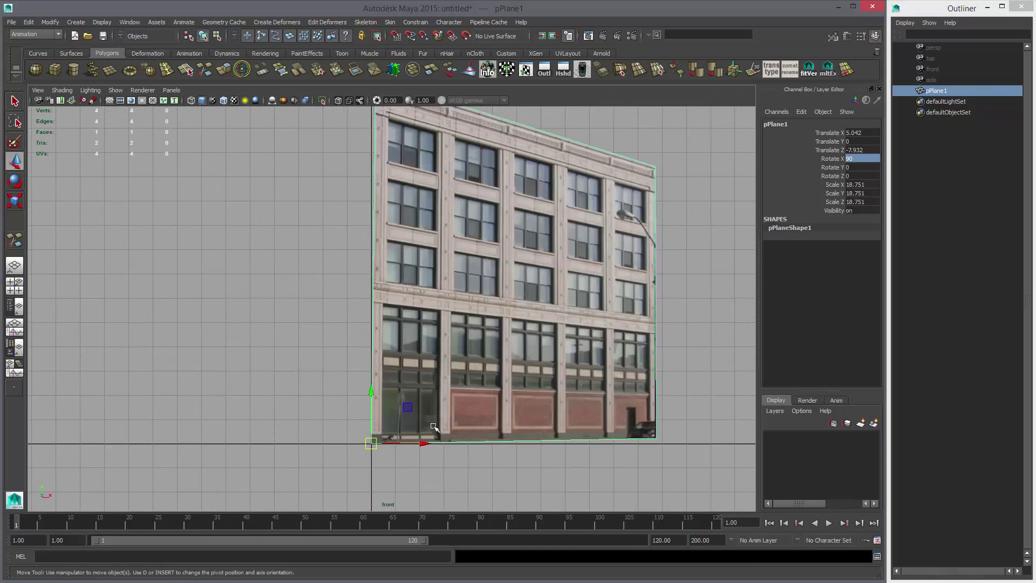
{"action": "scroll", "coordinate": [635, 373], "scroll_direction": "down", "scroll_amount": 1}
{"action": "middle_click_drag", "start_coordinate": [635, 373], "coordinate": [579, 397], "text": "alt"}
Step: In vertex mode, snap the upper vertex straight above the origin corner and level the other lower vertex with the origin
{"action": "right_click_drag", "start_coordinate": [523, 368], "coordinate": [495, 363]}
{"action": "left_click_drag", "start_coordinate": [629, 473], "coordinate": [564, 433]}
{"action": "middle_click_drag", "start_coordinate": [604, 430], "coordinate": [580, 440], "text": "alt"}
{"action": "left_click_drag", "start_coordinate": [275, 126], "coordinate": [352, 159]}
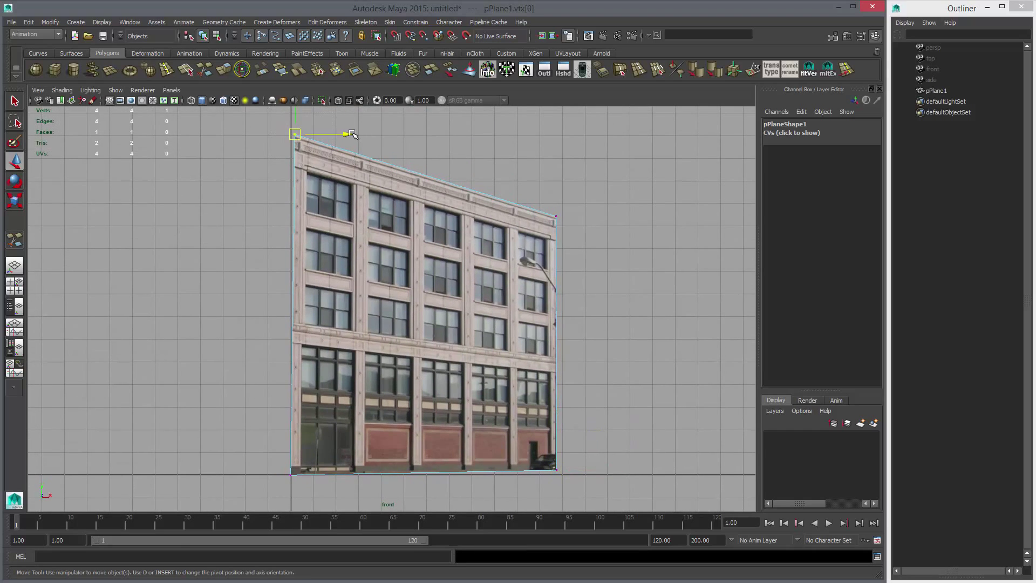
{"action": "left_click", "coordinate": [352, 134]}
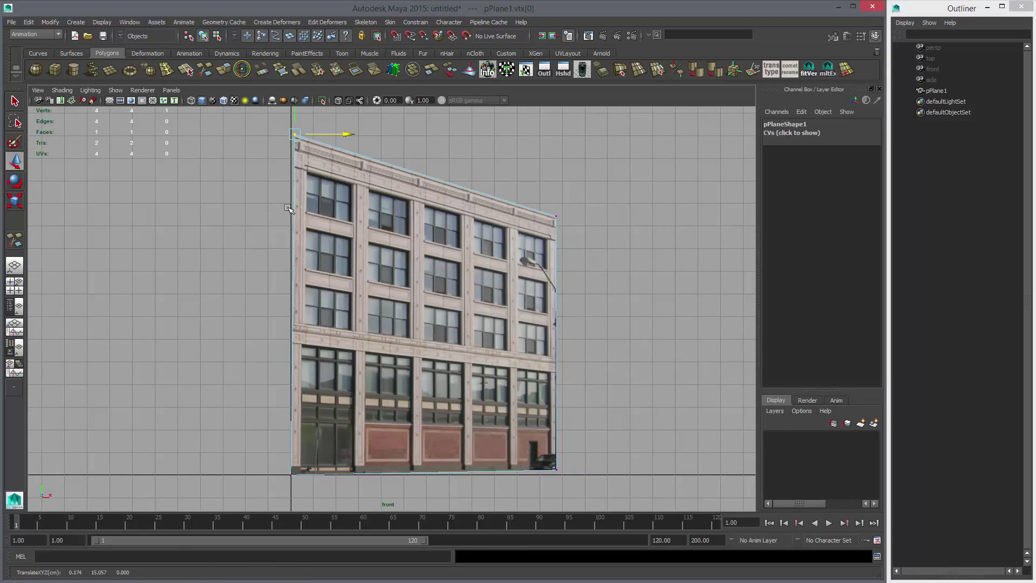
{"action": "key", "text": "v"}
{"action": "left_click_drag", "start_coordinate": [324, 449], "coordinate": [294, 478]}
{"action": "left_click_drag", "start_coordinate": [494, 425], "coordinate": [564, 484]}
{"action": "left_click", "coordinate": [556, 419]}
{"action": "middle_click_drag", "start_coordinate": [313, 458], "coordinate": [295, 474]}
Step: Snap the remaining upper vertex in line with its neighbouring corners to square the facade into a rectangle, and return to object mode
{"action": "left_click_drag", "start_coordinate": [526, 186], "coordinate": [606, 246]}
{"action": "left_click", "coordinate": [593, 216]}
{"action": "key", "text": "v"}
{"action": "middle_click_drag", "start_coordinate": [572, 500], "coordinate": [566, 496]}
{"action": "left_click", "coordinate": [557, 169]}
{"action": "key", "text": "v"}
{"action": "middle_click_drag", "start_coordinate": [282, 171], "coordinate": [291, 141]}
{"action": "right_click_drag", "start_coordinate": [479, 202], "coordinate": [524, 187]}
{"action": "left_click", "coordinate": [539, 315]}
Step: Preview the facade smoothed, restore the unsmoothed display, and examine the texture distortion along the band above the ground floor
{"action": "key", "text": "3"}
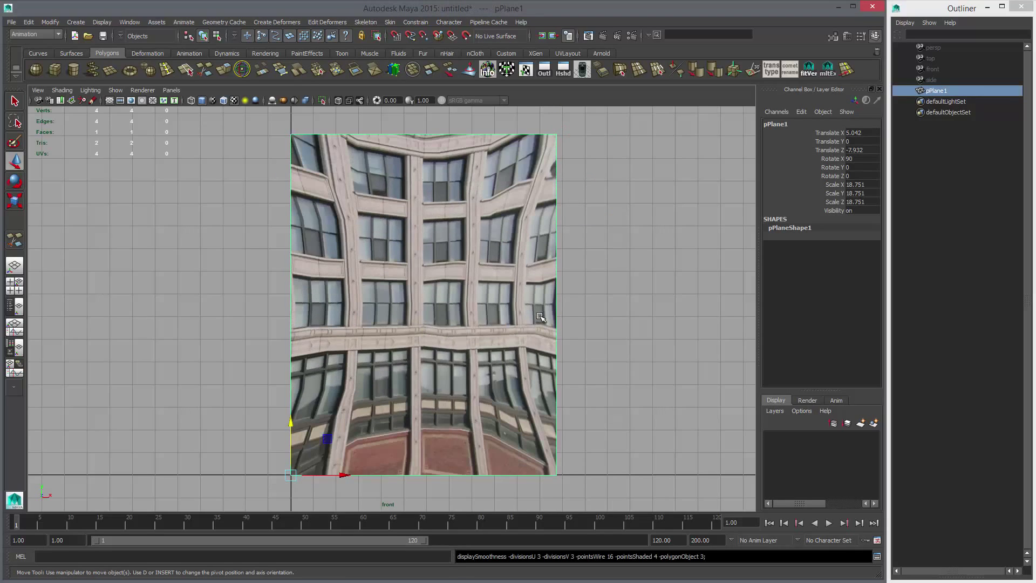
{"action": "key", "text": "1"}
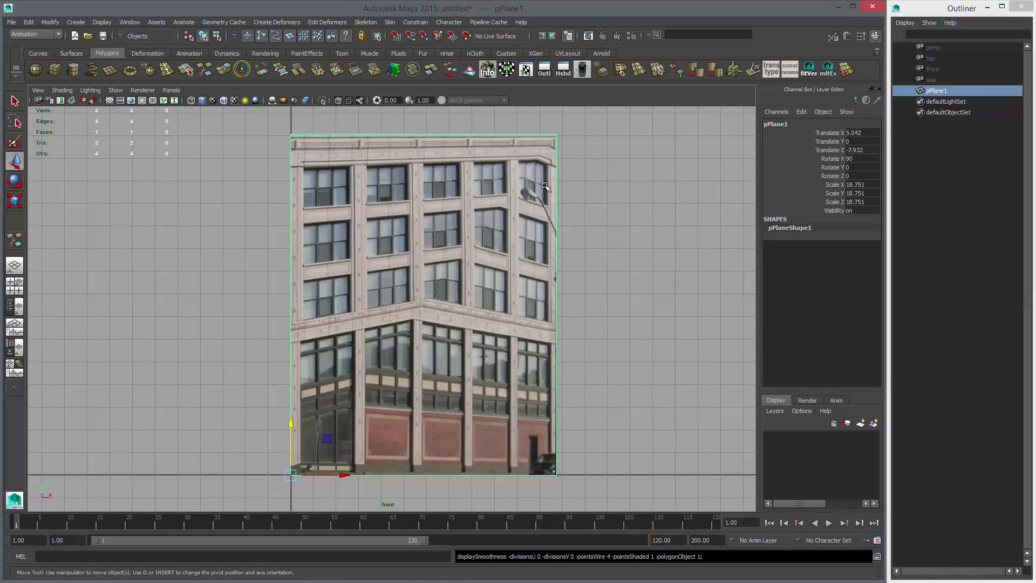
{"action": "middle_click_drag", "start_coordinate": [482, 292], "coordinate": [482, 292], "text": "alt"}
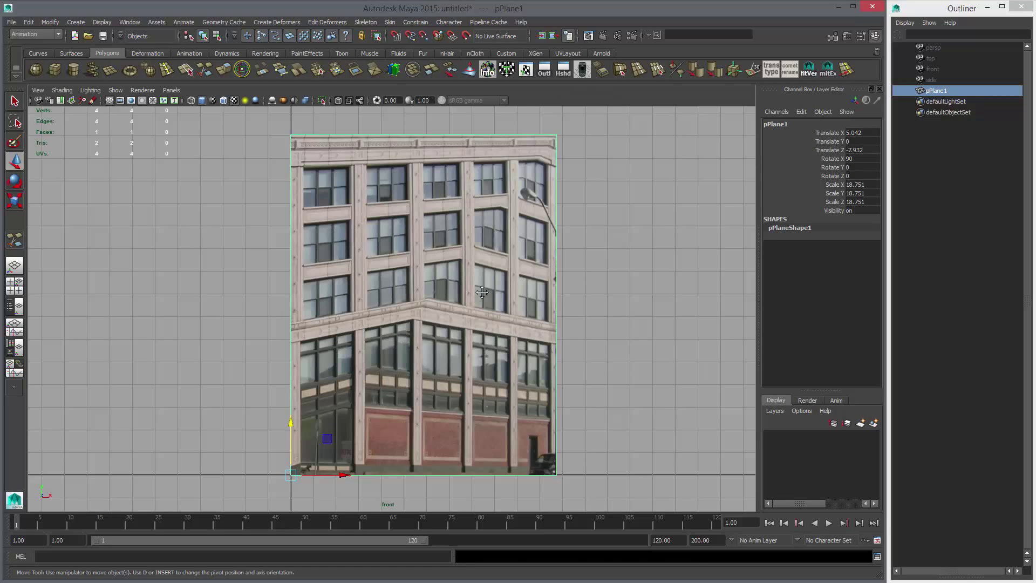
{"action": "middle_click_drag", "start_coordinate": [336, 358], "coordinate": [435, 370], "text": "alt"}
{"action": "right_click_drag", "start_coordinate": [435, 371], "coordinate": [620, 391], "text": "alt"}
{"action": "middle_click_drag", "start_coordinate": [454, 316], "coordinate": [441, 145], "text": "alt"}
{"action": "right_click_drag", "start_coordinate": [346, 318], "coordinate": [427, 323], "text": "alt"}
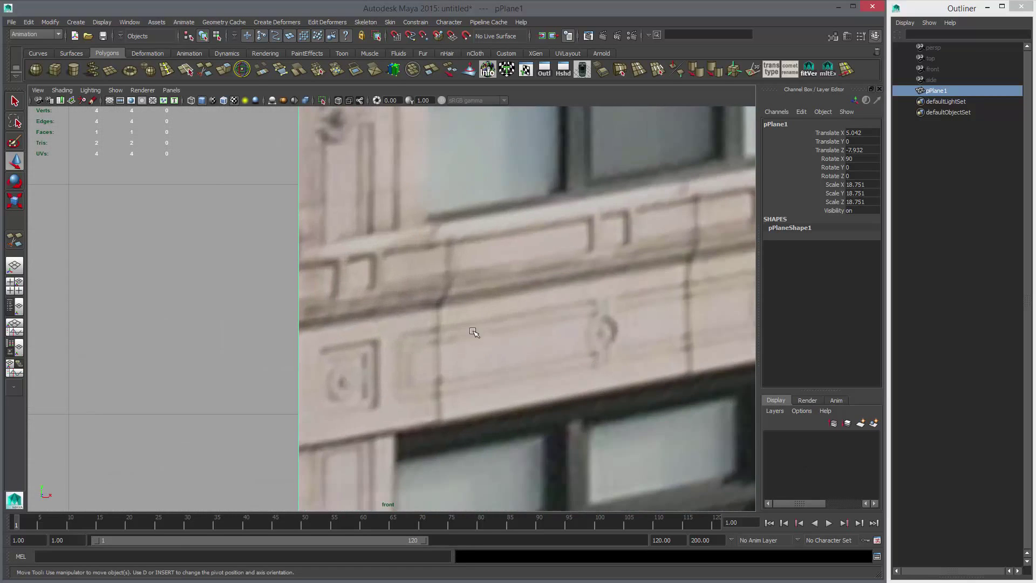
{"action": "scroll", "coordinate": [387, 312], "scroll_direction": "down", "scroll_amount": 10}
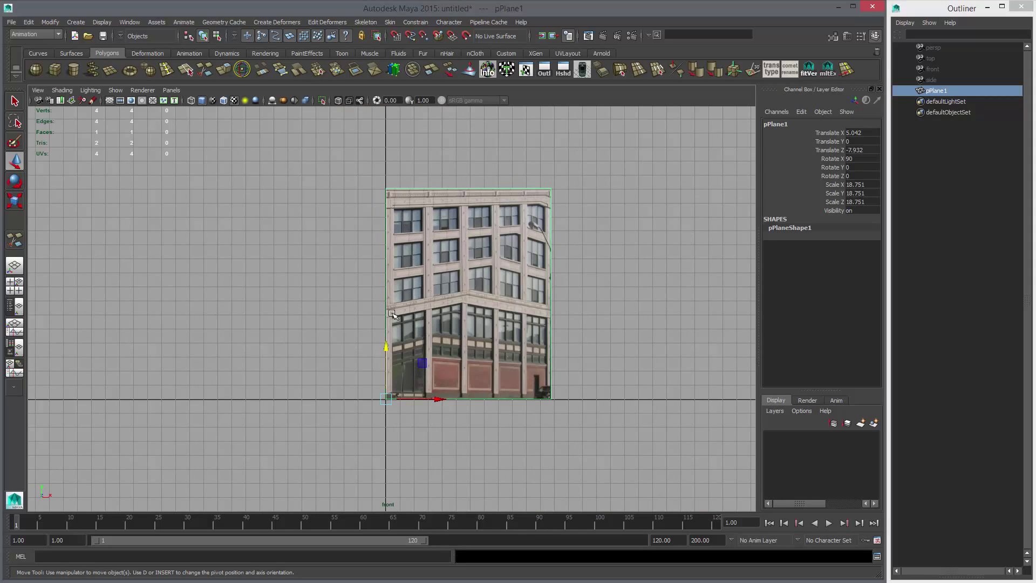
Step: With the Cut Faces tool, cut the facade horizontally along the upper and lower edges of the band above the ground floor
{"action": "left_click", "coordinate": [300, 74]}
{"action": "scroll", "coordinate": [374, 259], "scroll_direction": "up", "scroll_amount": 10}
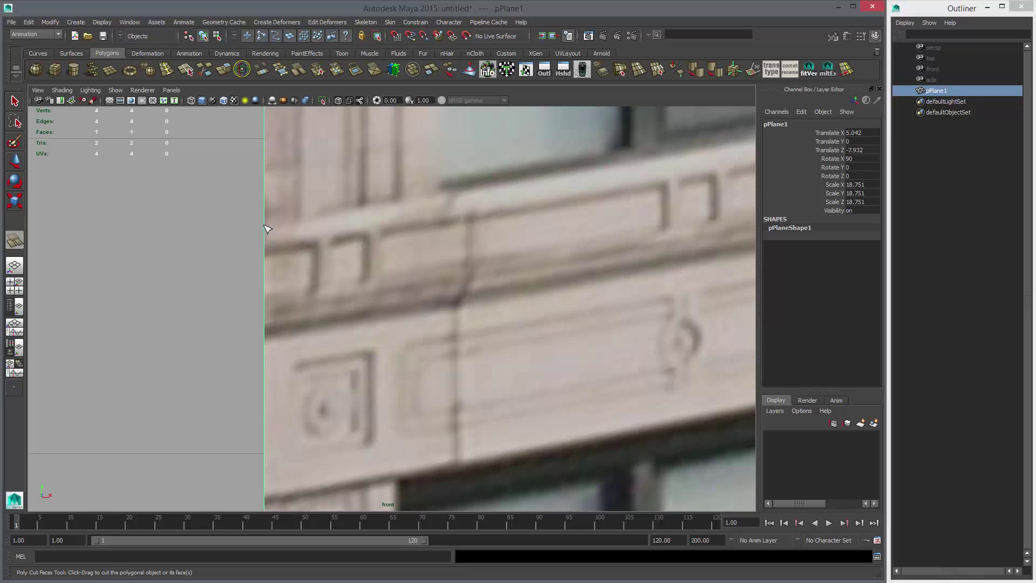
{"action": "left_click_drag", "start_coordinate": [264, 225], "coordinate": [344, 233], "text": "shift"}
{"action": "middle_click_drag", "start_coordinate": [326, 455], "coordinate": [351, 284], "text": "alt"}
{"action": "left_click_drag", "start_coordinate": [290, 328], "coordinate": [456, 340]}
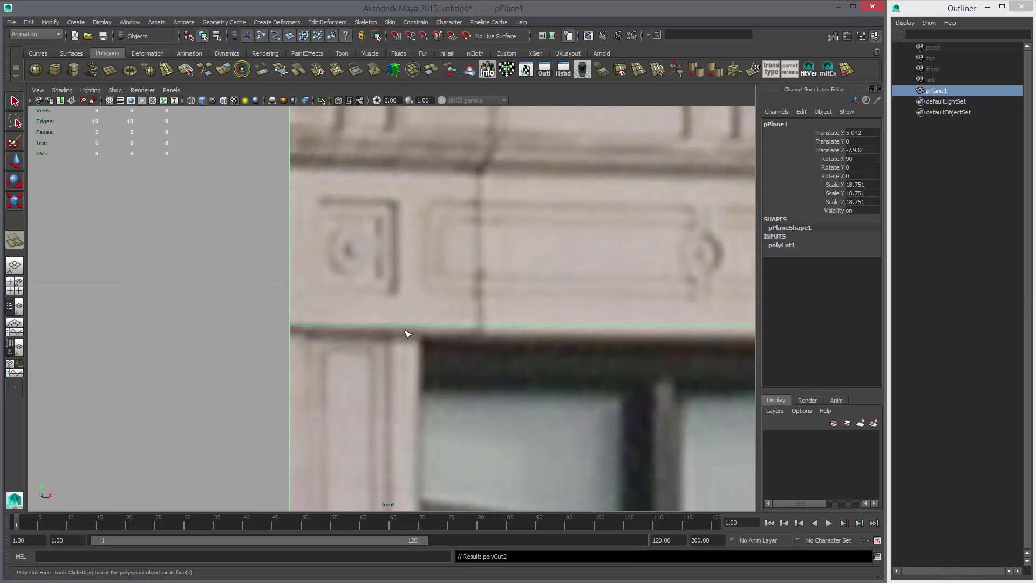
Step: Cut the facade horizontally just above the top-floor windows and along the lower edge of the ornamental cornice frieze
{"action": "scroll", "coordinate": [204, 301], "scroll_direction": "down", "scroll_amount": 6}
{"action": "scroll", "coordinate": [317, 295], "scroll_direction": "up", "scroll_amount": 4}
{"action": "scroll", "coordinate": [399, 227], "scroll_direction": "up", "scroll_amount": 8}
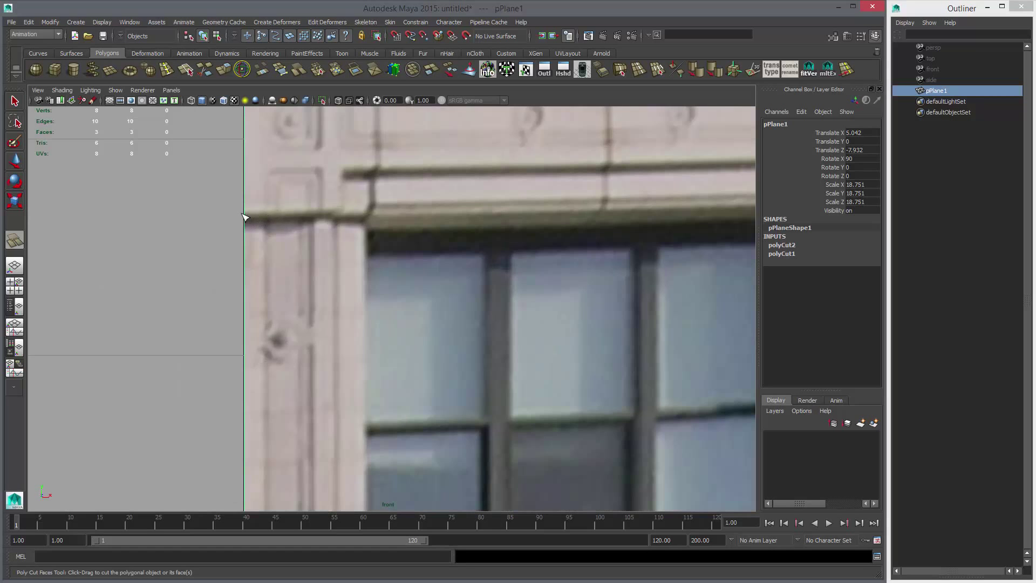
{"action": "left_click_drag", "start_coordinate": [242, 214], "coordinate": [411, 212], "text": "shift"}
{"action": "right_click_drag", "start_coordinate": [518, 259], "coordinate": [345, 243], "text": "alt"}
{"action": "middle_click_drag", "start_coordinate": [409, 270], "coordinate": [359, 242], "text": "alt"}
{"action": "right_click_drag", "start_coordinate": [378, 248], "coordinate": [782, 448], "text": "alt"}
{"action": "middle_click_drag", "start_coordinate": [344, 219], "coordinate": [652, 510], "text": "alt"}
{"action": "left_click_drag", "start_coordinate": [247, 216], "coordinate": [329, 231], "text": "shift"}
Step: Cut the facade vertically through the centres of the first two pillars between the window columns
{"action": "right_click_drag", "start_coordinate": [578, 330], "coordinate": [444, 273], "text": "alt"}
{"action": "middle_click_drag", "start_coordinate": [444, 273], "coordinate": [389, 131], "text": "alt"}
{"action": "scroll", "coordinate": [409, 202], "scroll_direction": "up", "scroll_amount": 10}
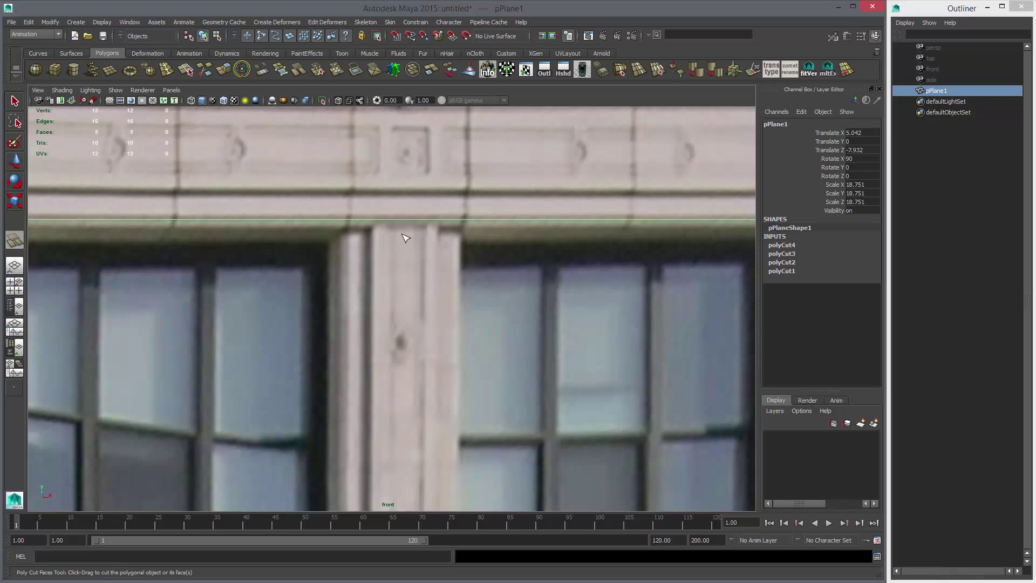
{"action": "left_click_drag", "start_coordinate": [403, 340], "coordinate": [402, 373], "text": "shift"}
{"action": "scroll", "coordinate": [403, 374], "scroll_direction": "down", "scroll_amount": 1}
{"action": "middle_click_drag", "start_coordinate": [586, 410], "coordinate": [151, 365], "text": "alt"}
{"action": "left_click_drag", "start_coordinate": [361, 291], "coordinate": [361, 337], "text": "shift"}
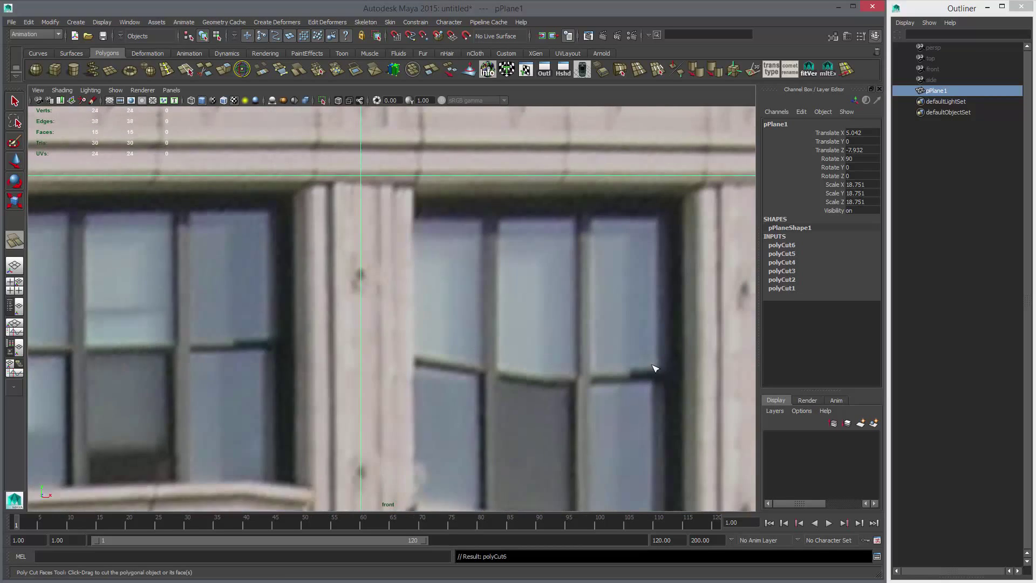
Step: Cut the facade vertically through the centres of the remaining two pillars between window columns, and leave the Cut Faces tool
{"action": "middle_click_drag", "start_coordinate": [694, 370], "coordinate": [365, 368], "text": "alt"}
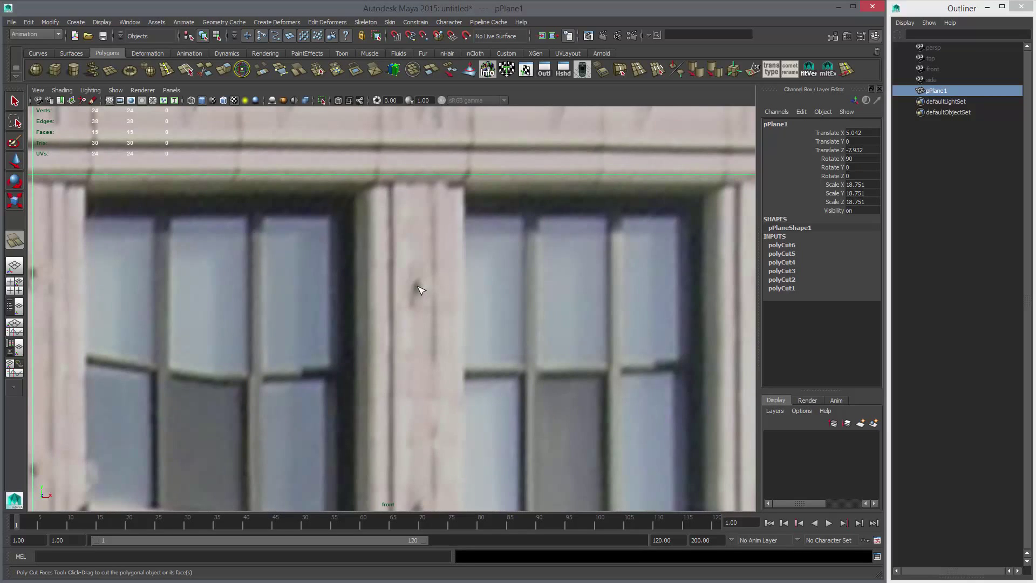
{"action": "left_click_drag", "start_coordinate": [418, 286], "coordinate": [418, 307], "text": "shift"}
{"action": "scroll", "coordinate": [419, 309], "scroll_direction": "down", "scroll_amount": 1}
{"action": "middle_click_drag", "start_coordinate": [684, 382], "coordinate": [299, 347], "text": "alt"}
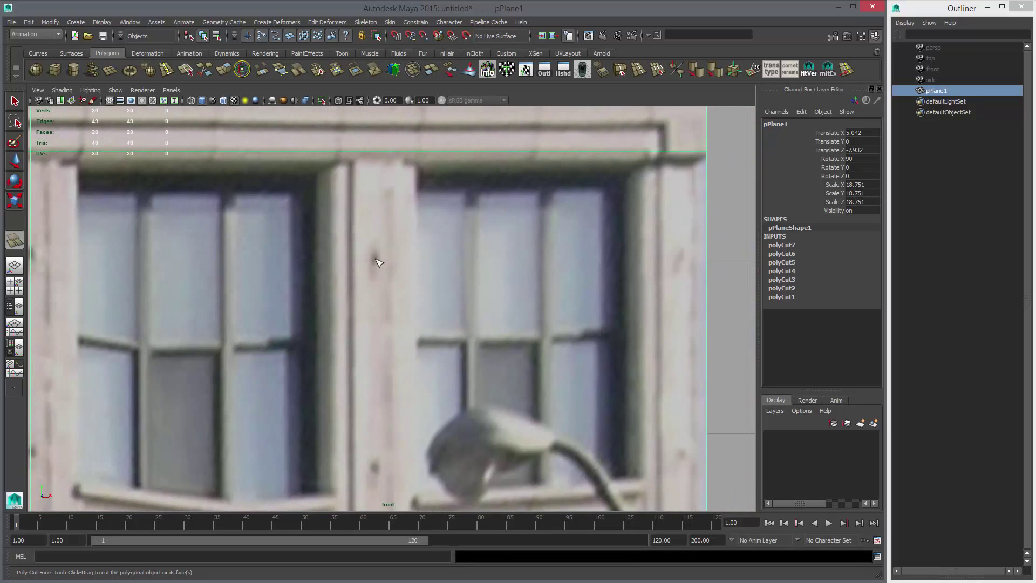
{"action": "left_click_drag", "start_coordinate": [377, 259], "coordinate": [377, 305]}
{"action": "middle_click_drag", "start_coordinate": [709, 286], "coordinate": [483, 286], "text": "alt"}
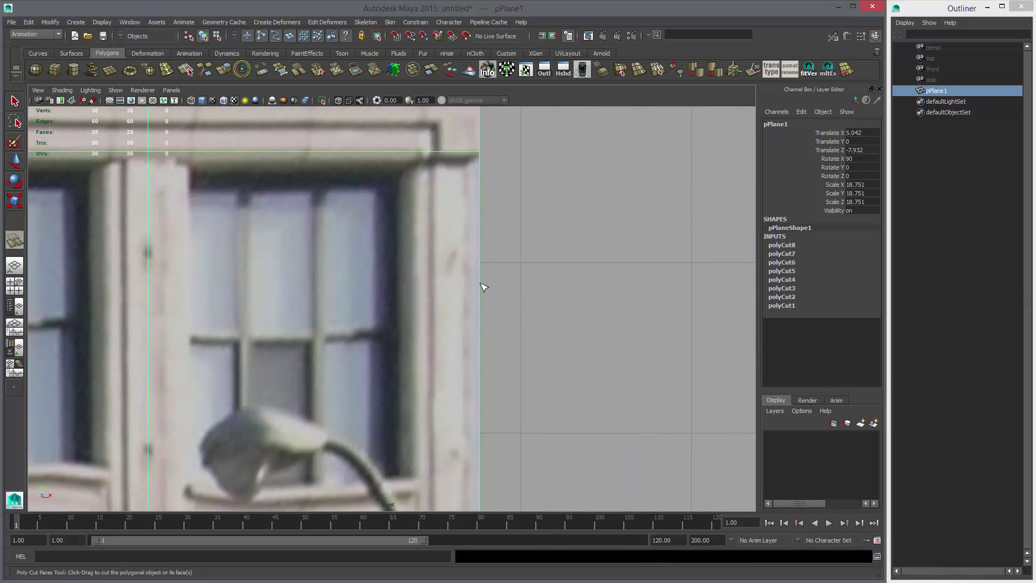
{"action": "right_click_drag", "start_coordinate": [588, 327], "coordinate": [378, 330], "text": "alt"}
{"action": "middle_click_drag", "start_coordinate": [378, 330], "coordinate": [566, 289], "text": "alt"}
{"action": "key", "text": "w"}
Step: With the Cut Faces tool, cut the facade vertically through the rosettes of the leftmost pillar
{"action": "right_click_drag", "start_coordinate": [567, 289], "coordinate": [726, 414], "text": "alt"}
{"action": "middle_click_drag", "start_coordinate": [438, 295], "coordinate": [477, 366], "text": "alt"}
{"action": "scroll", "coordinate": [477, 367], "scroll_direction": "up", "scroll_amount": 3}
{"action": "middle_click_drag", "start_coordinate": [567, 321], "coordinate": [438, 303], "text": "alt"}
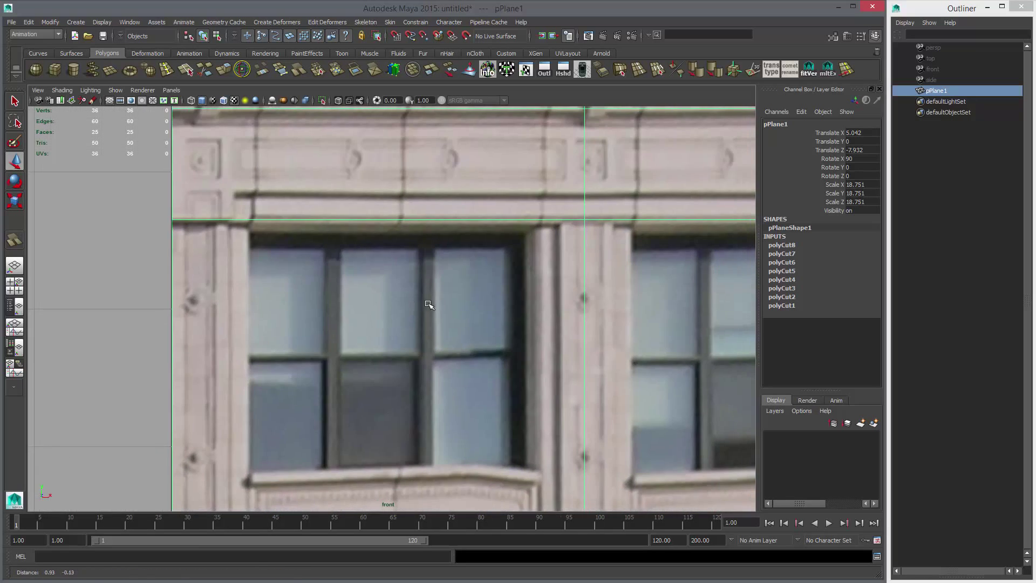
{"action": "right_click_drag", "start_coordinate": [580, 330], "coordinate": [479, 319], "text": "alt"}
{"action": "right_click_drag", "start_coordinate": [386, 297], "coordinate": [701, 393], "text": "alt"}
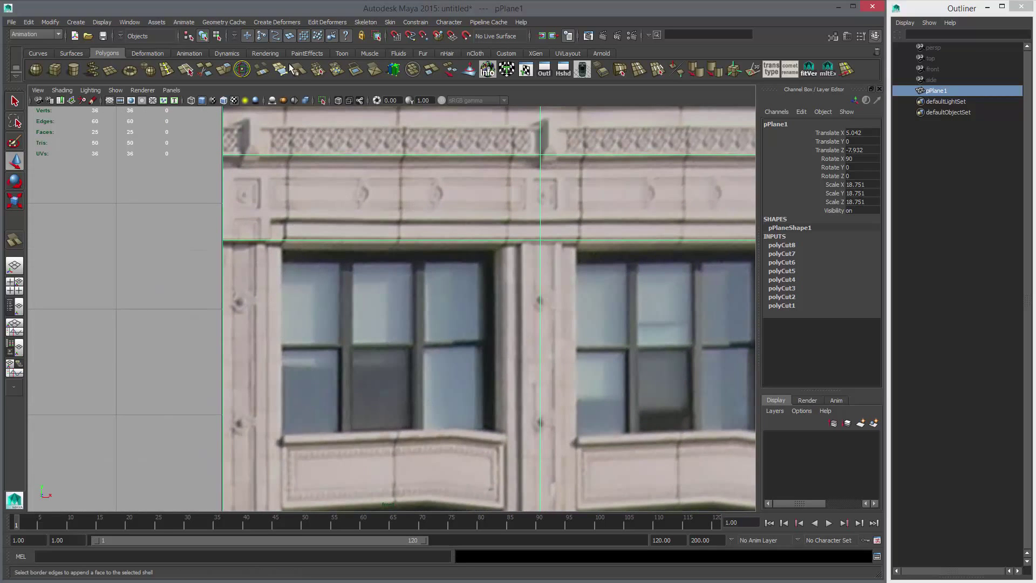
{"action": "left_click", "coordinate": [298, 71]}
{"action": "middle_click_drag", "start_coordinate": [330, 278], "coordinate": [480, 289], "text": "alt"}
{"action": "right_click_drag", "start_coordinate": [481, 289], "coordinate": [588, 321], "text": "alt"}
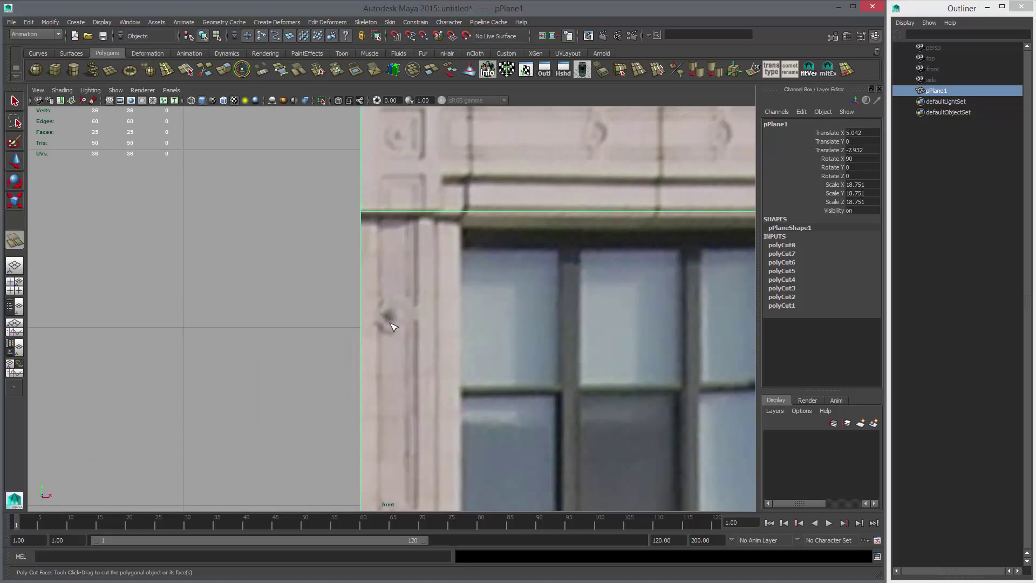
{"action": "left_click_drag", "start_coordinate": [389, 339], "coordinate": [392, 355], "text": "shift"}
Step: Cut vertically along the leftmost pillar's inner edge and the next pillar's facing edge, on either side of the first window column
{"action": "middle_click_drag", "start_coordinate": [717, 376], "coordinate": [381, 370], "text": "alt"}
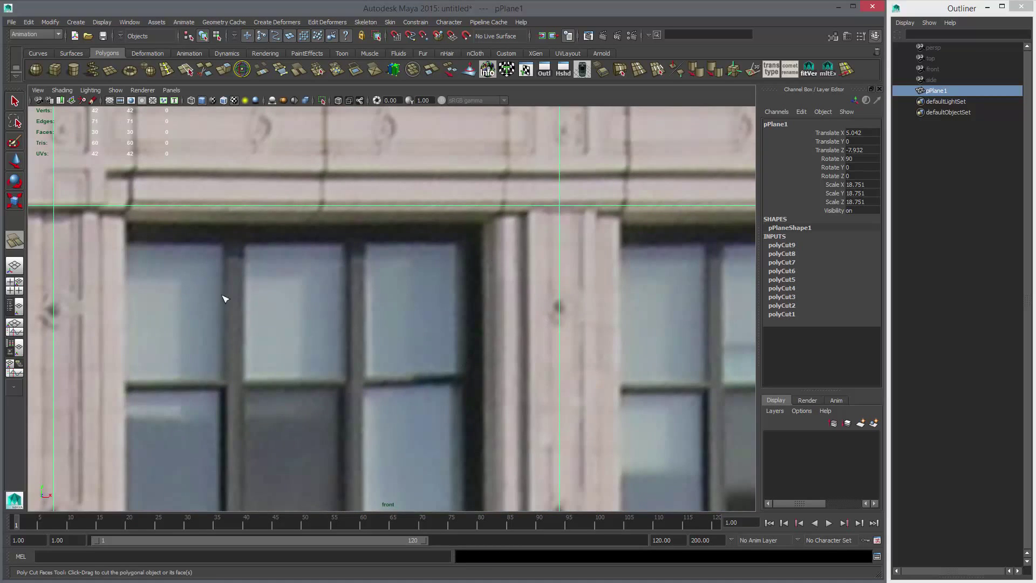
{"action": "middle_click_drag", "start_coordinate": [211, 293], "coordinate": [281, 241], "text": "alt"}
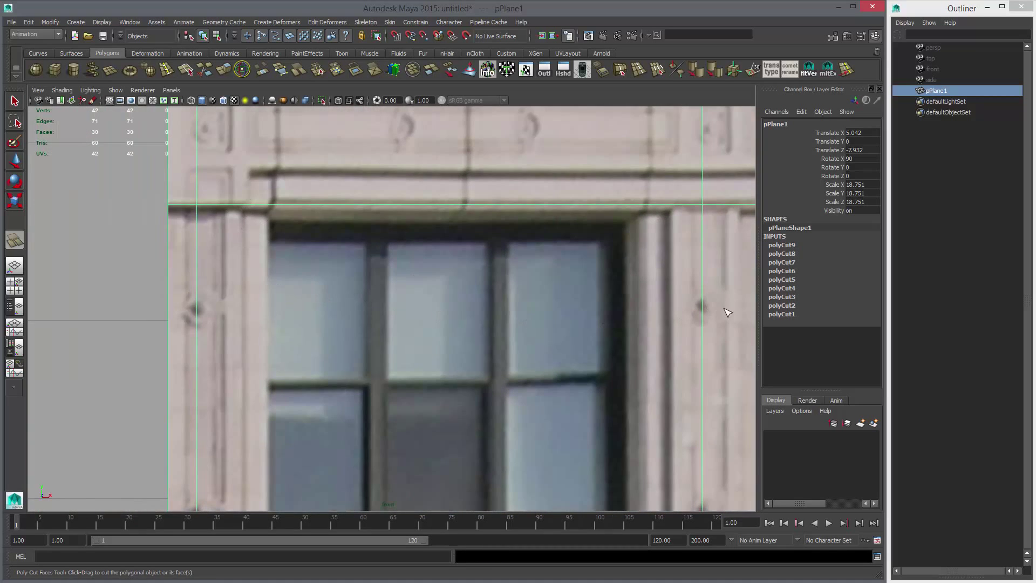
{"action": "middle_click_drag", "start_coordinate": [245, 279], "coordinate": [404, 313], "text": "alt"}
{"action": "right_click_drag", "start_coordinate": [404, 313], "coordinate": [520, 345], "text": "alt"}
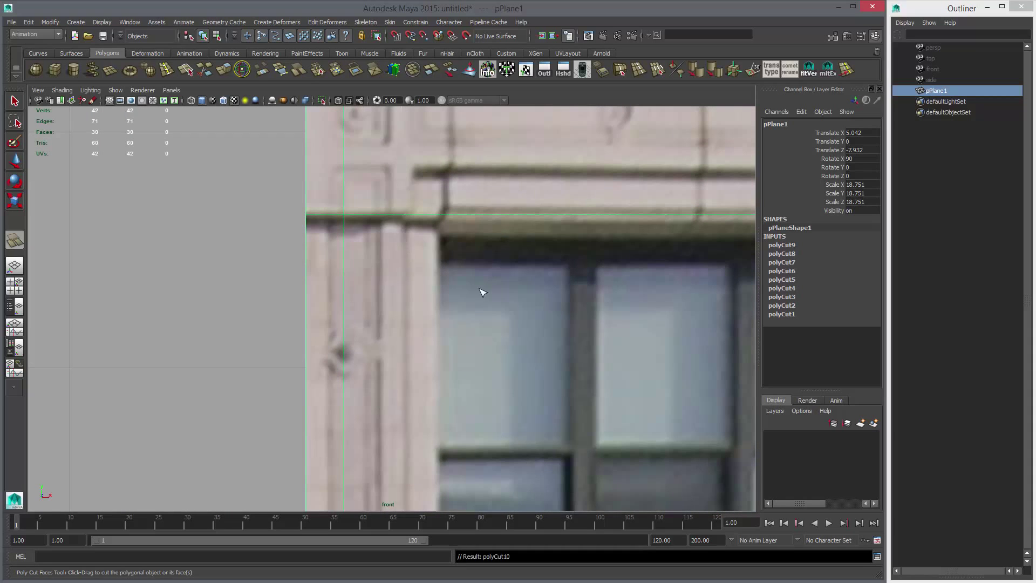
{"action": "left_click_drag", "start_coordinate": [403, 233], "coordinate": [405, 251], "text": "shift"}
{"action": "middle_click_drag", "start_coordinate": [685, 269], "coordinate": [435, 263], "text": "alt"}
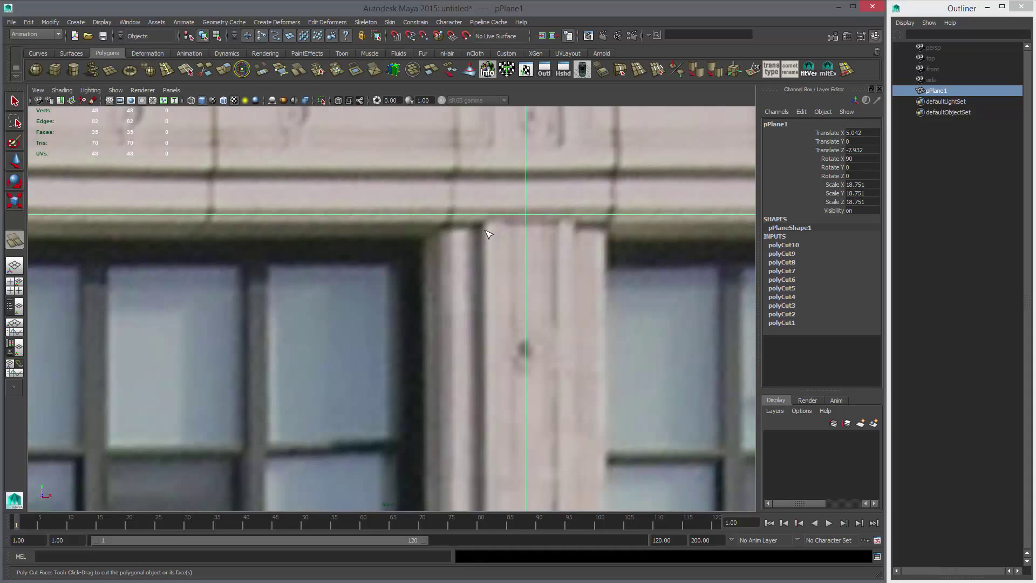
{"action": "left_click_drag", "start_coordinate": [488, 233], "coordinate": [490, 292]}
{"action": "scroll", "coordinate": [608, 331], "scroll_direction": "down", "scroll_amount": 5}
{"action": "key", "text": "w"}
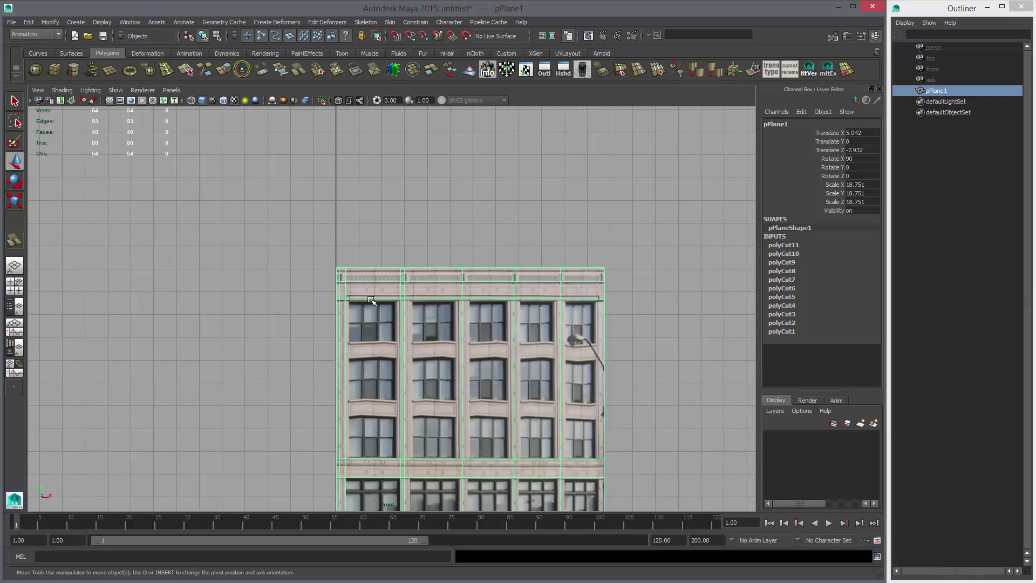
Step: Examine how the cuts line up with the facade texture, from the cornice down to the band above the ground floor
{"action": "scroll", "coordinate": [384, 335], "scroll_direction": "up", "scroll_amount": 4}
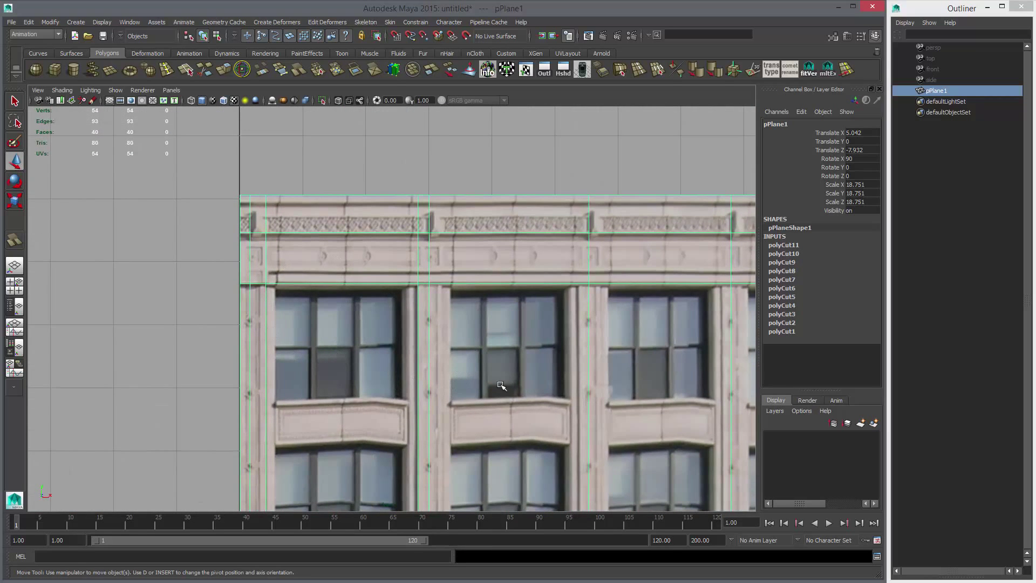
{"action": "scroll", "coordinate": [693, 393], "scroll_direction": "down", "scroll_amount": 5}
{"action": "scroll", "coordinate": [642, 407], "scroll_direction": "up", "scroll_amount": 8}
{"action": "left_click", "coordinate": [296, 71]}
{"action": "right_click_drag", "start_coordinate": [607, 354], "coordinate": [463, 339], "text": "alt"}
{"action": "middle_click_drag", "start_coordinate": [463, 339], "coordinate": [342, 256], "text": "alt"}
{"action": "scroll", "coordinate": [345, 261], "scroll_direction": "up", "scroll_amount": 3}
{"action": "key", "text": "w"}
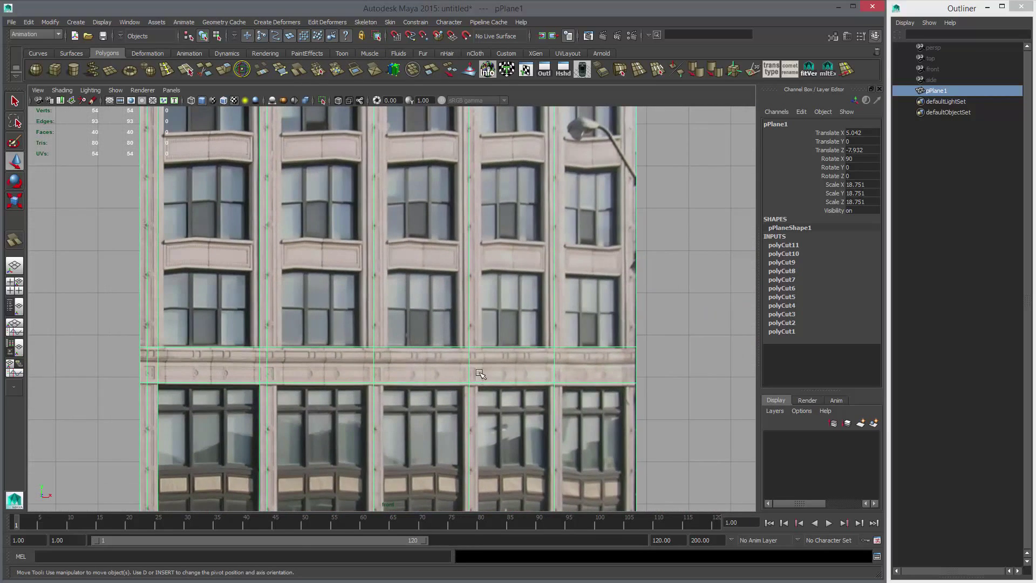
{"action": "scroll", "coordinate": [556, 377], "scroll_direction": "up", "scroll_amount": 2}
{"action": "scroll", "coordinate": [506, 337], "scroll_direction": "up", "scroll_amount": 3}
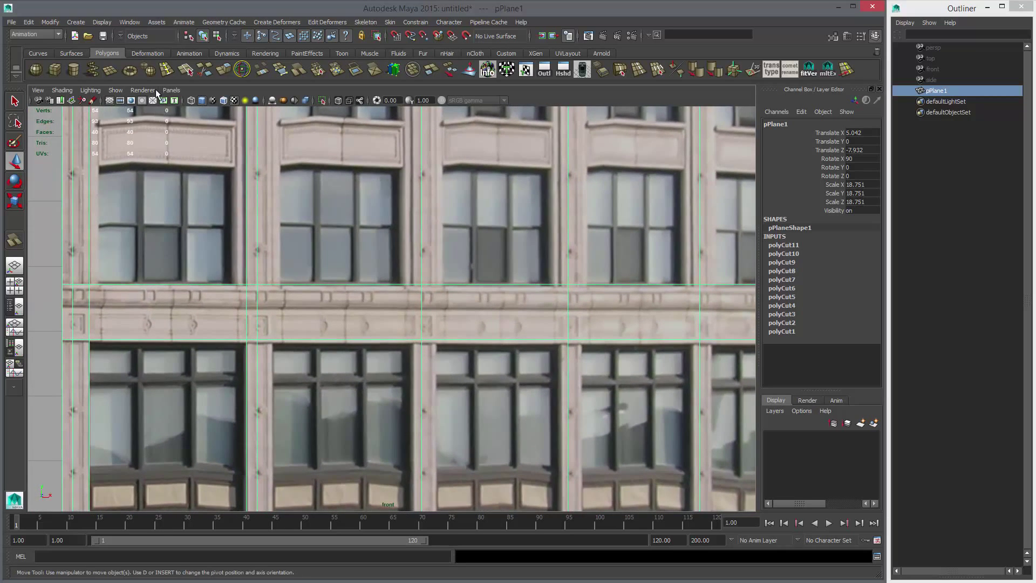
Step: With the Interactive Split tool, split the facade from side to side along the band's upper edge, following its slope in the texture
{"action": "left_click", "coordinate": [187, 70]}
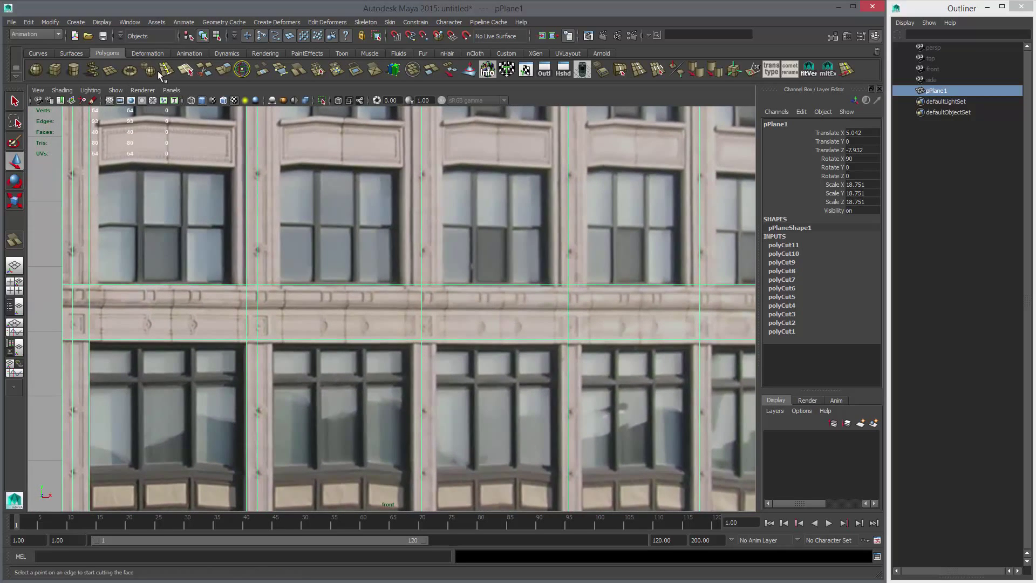
{"action": "left_click", "coordinate": [204, 70]}
{"action": "middle_click_drag", "start_coordinate": [302, 324], "coordinate": [589, 318], "text": "alt"}
{"action": "right_click_drag", "start_coordinate": [589, 318], "coordinate": [668, 364], "text": "alt"}
{"action": "left_click", "coordinate": [323, 273]}
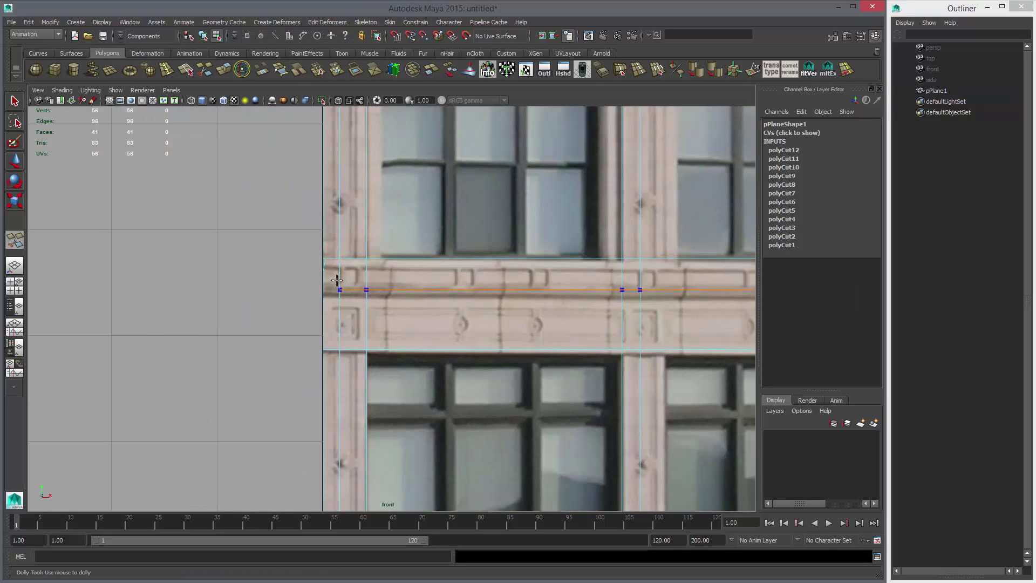
{"action": "key", "text": "ctrl+z"}
{"action": "left_click_drag", "start_coordinate": [323, 276], "coordinate": [327, 205]}
{"action": "middle_click_drag", "start_coordinate": [744, 320], "coordinate": [213, 310], "text": "alt"}
{"action": "middle_click_drag", "start_coordinate": [620, 302], "coordinate": [212, 303], "text": "alt"}
{"action": "middle_click_drag", "start_coordinate": [627, 276], "coordinate": [428, 276], "text": "alt"}
{"action": "left_click_drag", "start_coordinate": [423, 259], "coordinate": [425, 275]}
{"action": "right_click_drag", "start_coordinate": [336, 278], "coordinate": [521, 345], "text": "alt"}
{"action": "middle_click_drag", "start_coordinate": [521, 345], "coordinate": [526, 301]}
{"action": "right_click", "coordinate": [631, 357]}
Step: Split the facade from side to side along the band's lower edge, following its slope in the texture
{"action": "right_click_drag", "start_coordinate": [632, 359], "coordinate": [70, 329], "text": "alt"}
{"action": "middle_click_drag", "start_coordinate": [70, 329], "coordinate": [301, 316], "text": "alt"}
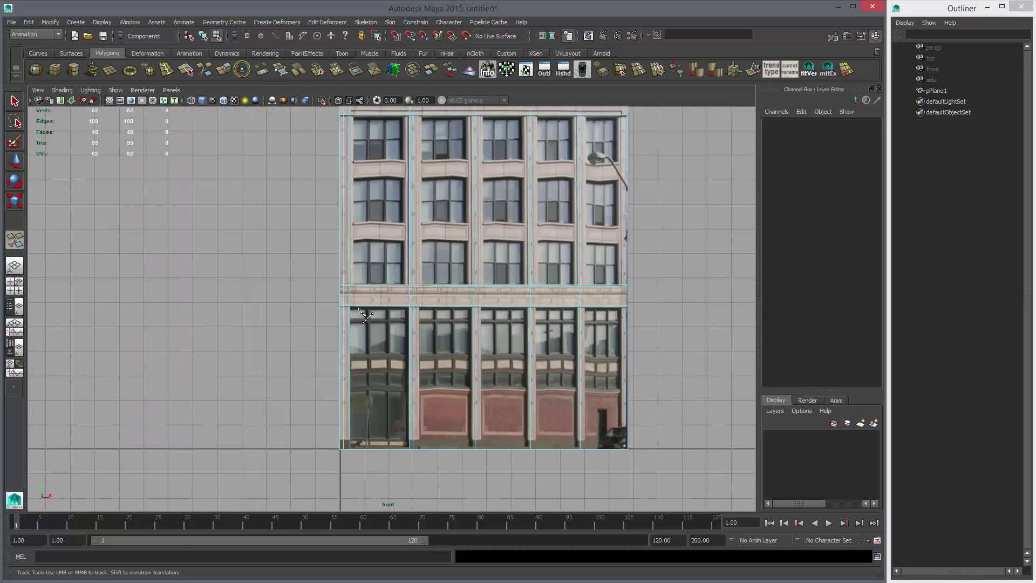
{"action": "right_click_drag", "start_coordinate": [301, 317], "coordinate": [421, 326], "text": "alt"}
{"action": "middle_click_drag", "start_coordinate": [312, 282], "coordinate": [526, 275], "text": "alt"}
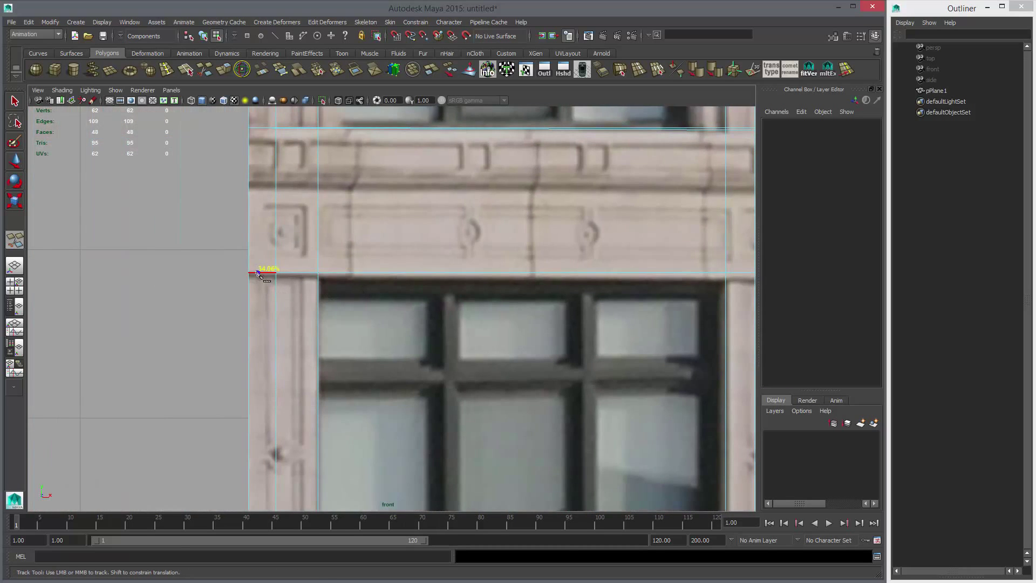
{"action": "middle_click_drag", "start_coordinate": [488, 304], "coordinate": [111, 301], "text": "alt"}
{"action": "middle_click_drag", "start_coordinate": [572, 304], "coordinate": [117, 300], "text": "alt"}
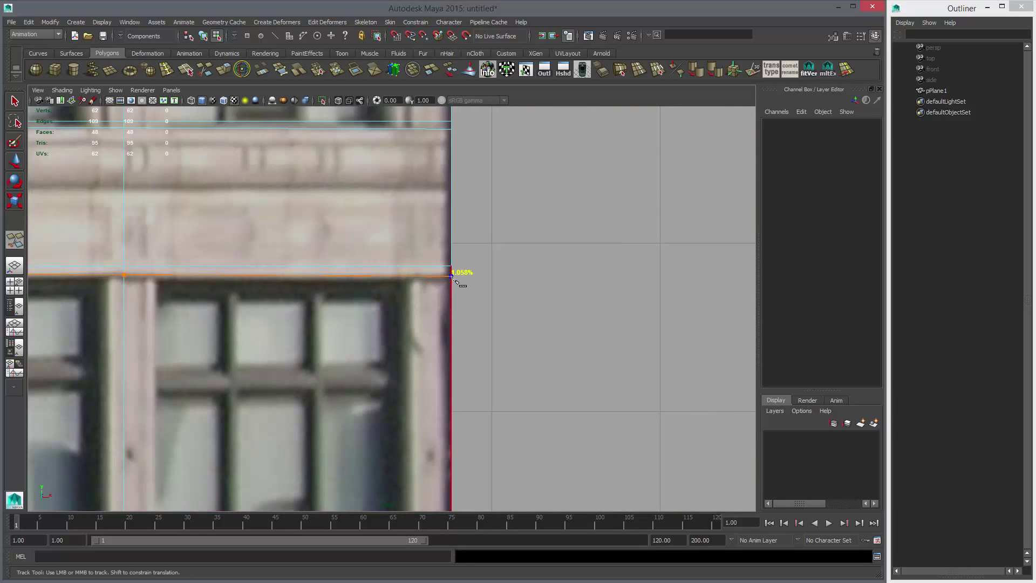
{"action": "left_click", "coordinate": [452, 277]}
{"action": "right_click", "coordinate": [610, 329]}
Step: Select the old straight cut edges along the band above the ground floor and delete them together with their vertices
{"action": "right_click_drag", "start_coordinate": [614, 331], "coordinate": [384, 283], "text": "alt"}
{"action": "key", "text": "w"}
{"action": "left_click", "coordinate": [386, 253]}
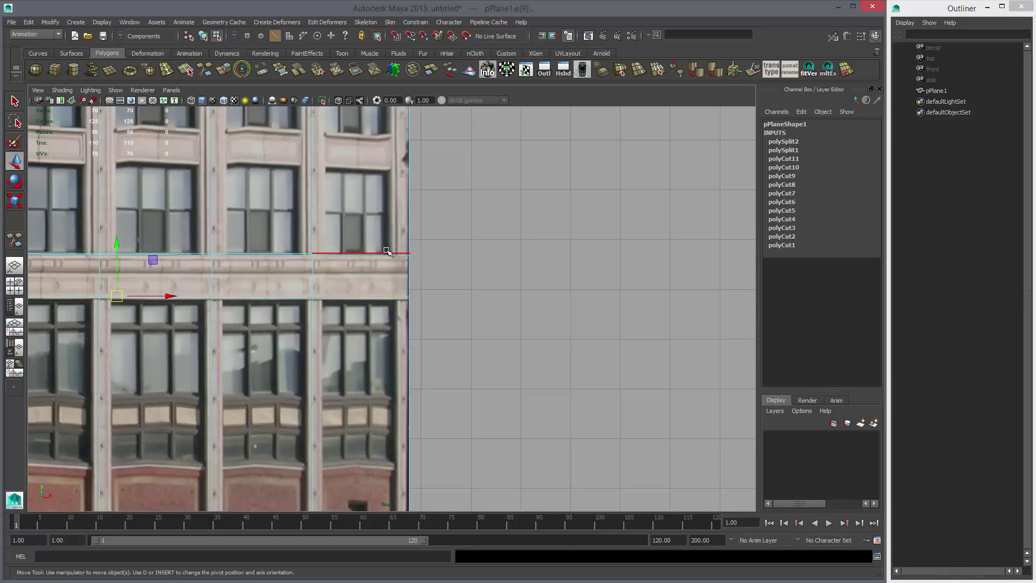
{"action": "key", "text": "ctrl+Delete"}
Step: In vertex mode, select the vertices along the band's upper edge and snap them vertically level with the leftmost one
{"action": "right_click_drag", "start_coordinate": [502, 297], "coordinate": [316, 290], "text": "alt"}
{"action": "middle_click_drag", "start_coordinate": [317, 290], "coordinate": [491, 288], "text": "alt"}
{"action": "right_click_drag", "start_coordinate": [491, 287], "coordinate": [459, 287]}
{"action": "left_click_drag", "start_coordinate": [637, 261], "coordinate": [205, 287]}
{"action": "left_click", "coordinate": [395, 219]}
{"action": "key", "text": "v"}
{"action": "middle_click_drag", "start_coordinate": [186, 271], "coordinate": [207, 272]}
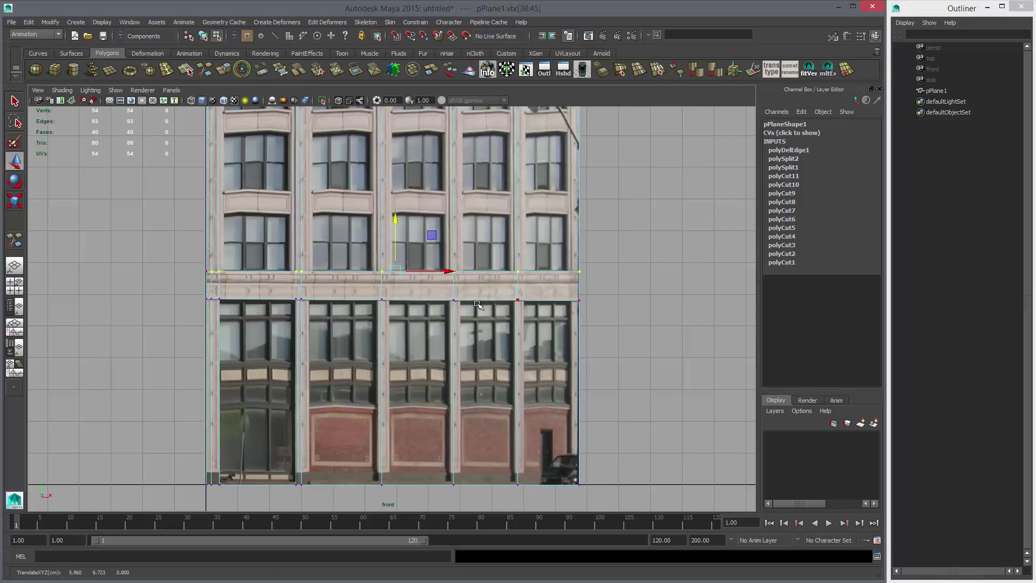
Step: Snap the vertices along the band's lower edge vertically level with the leftmost one, without keeping their spacing, and return to object mode
{"action": "left_click", "coordinate": [403, 288]}
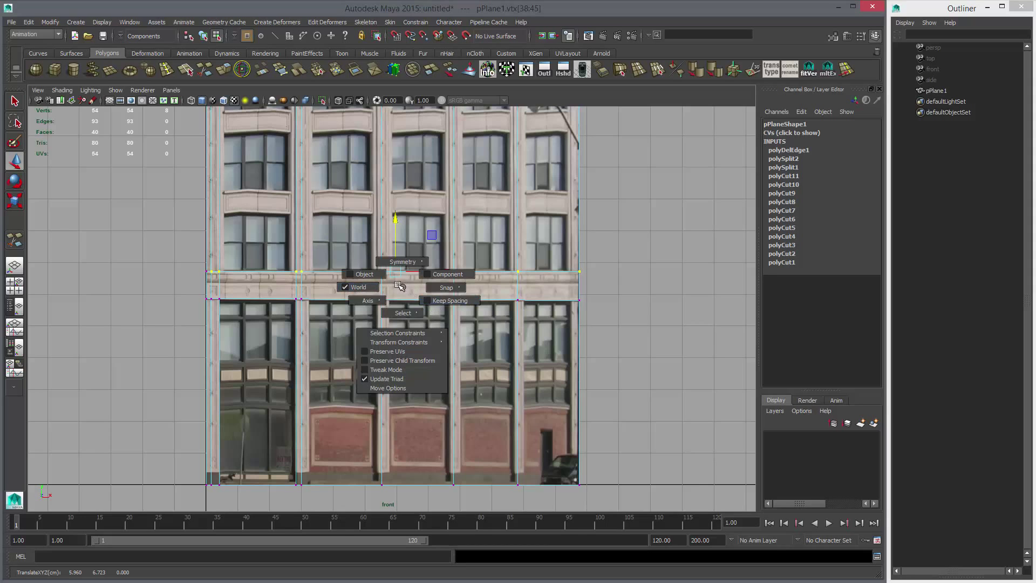
{"action": "left_click", "coordinate": [400, 286]}
{"action": "left_click_drag", "start_coordinate": [213, 292], "coordinate": [675, 312]}
{"action": "scroll", "coordinate": [380, 291], "scroll_direction": "up", "scroll_amount": 3}
{"action": "left_click", "coordinate": [461, 243]}
{"action": "key", "text": "v"}
{"action": "middle_click", "coordinate": [209, 296]}
{"action": "scroll", "coordinate": [606, 324], "scroll_direction": "down", "scroll_amount": 4}
{"action": "scroll", "coordinate": [569, 327], "scroll_direction": "up", "scroll_amount": 3}
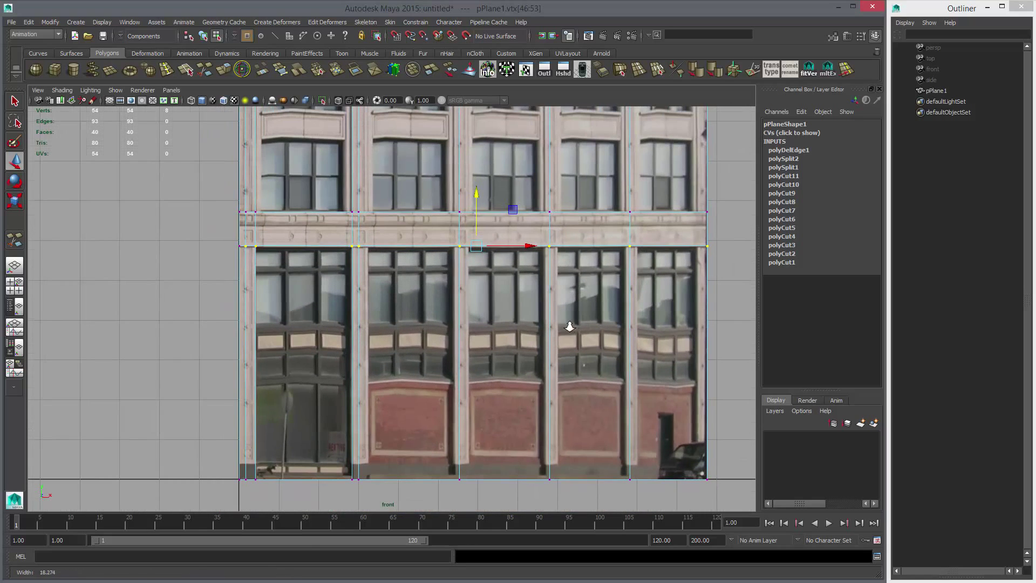
{"action": "scroll", "coordinate": [495, 309], "scroll_direction": "up", "scroll_amount": 3}
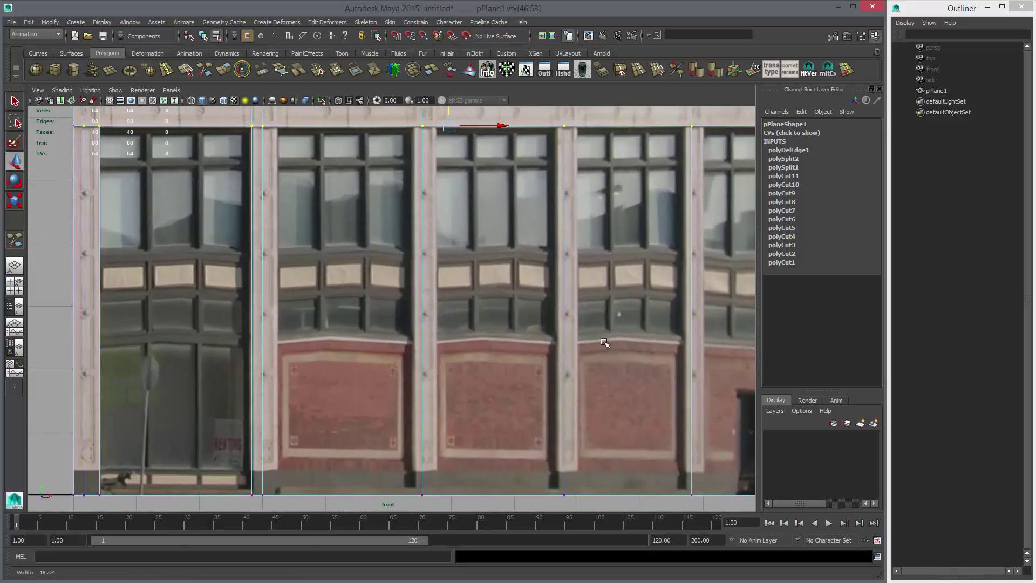
{"action": "right_click_drag", "start_coordinate": [318, 225], "coordinate": [373, 195]}
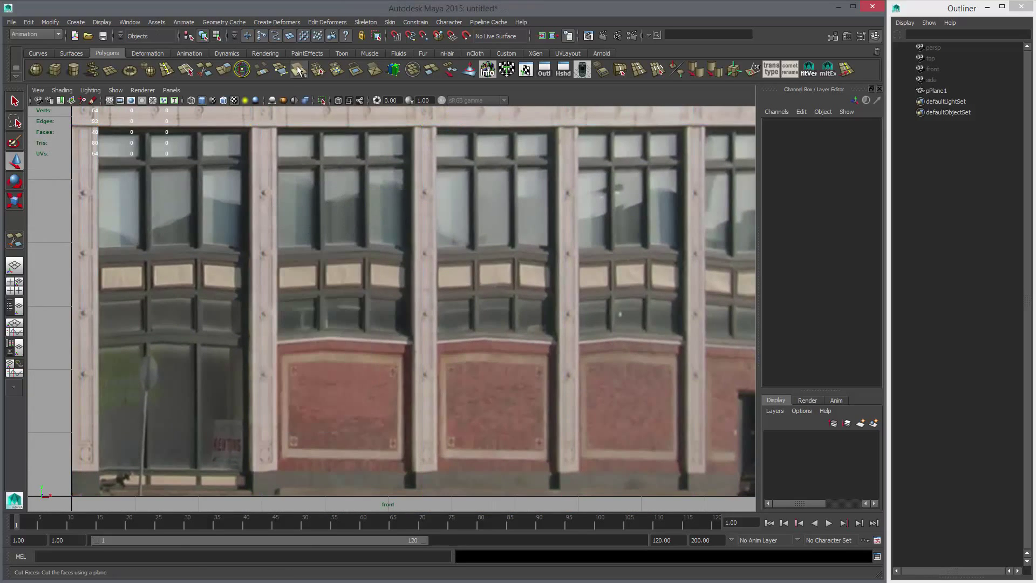
Step: With the Cut Faces tool, cut the facade horizontally along the ledge above the red brick panels
{"action": "left_click", "coordinate": [298, 70]}
{"action": "middle_click_drag", "start_coordinate": [273, 343], "coordinate": [358, 290], "text": "alt"}
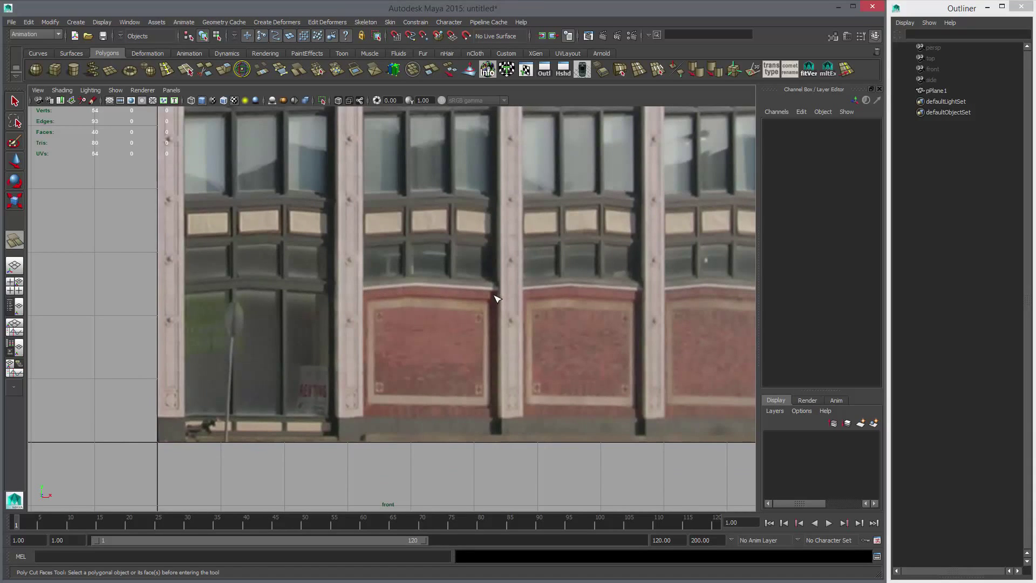
{"action": "left_click", "coordinate": [381, 296]}
{"action": "left_click_drag", "start_coordinate": [363, 291], "coordinate": [438, 292]}
Step: Cut the facade horizontally through the pillar rosettes just below the tall windows under the band
{"action": "middle_click_drag", "start_coordinate": [714, 342], "coordinate": [648, 329], "text": "alt"}
{"action": "right_click_drag", "start_coordinate": [586, 317], "coordinate": [463, 309], "text": "alt"}
{"action": "middle_click_drag", "start_coordinate": [463, 309], "coordinate": [464, 352], "text": "alt"}
{"action": "right_click_drag", "start_coordinate": [464, 352], "coordinate": [798, 418], "text": "alt"}
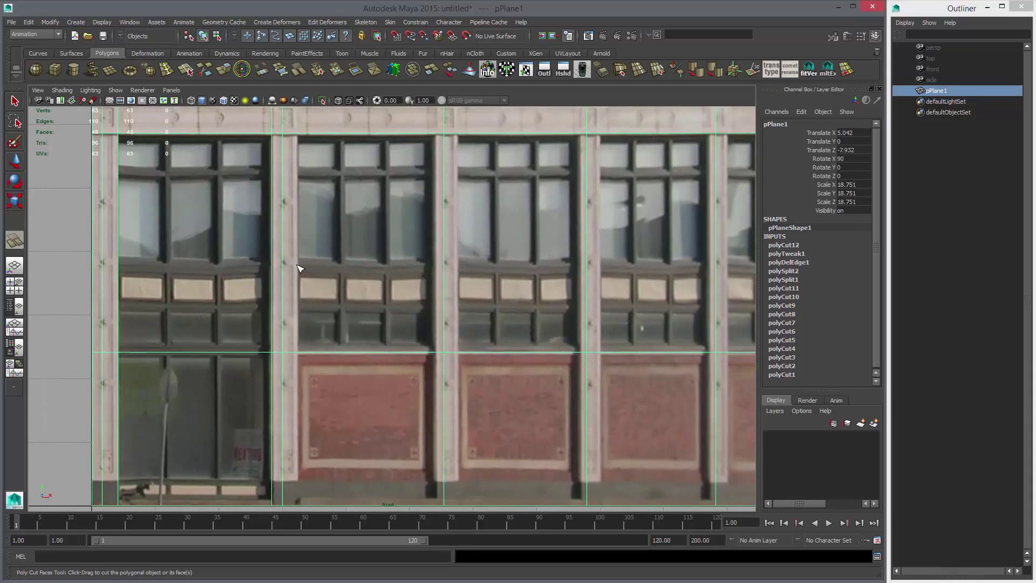
{"action": "left_click_drag", "start_coordinate": [285, 262], "coordinate": [307, 262]}
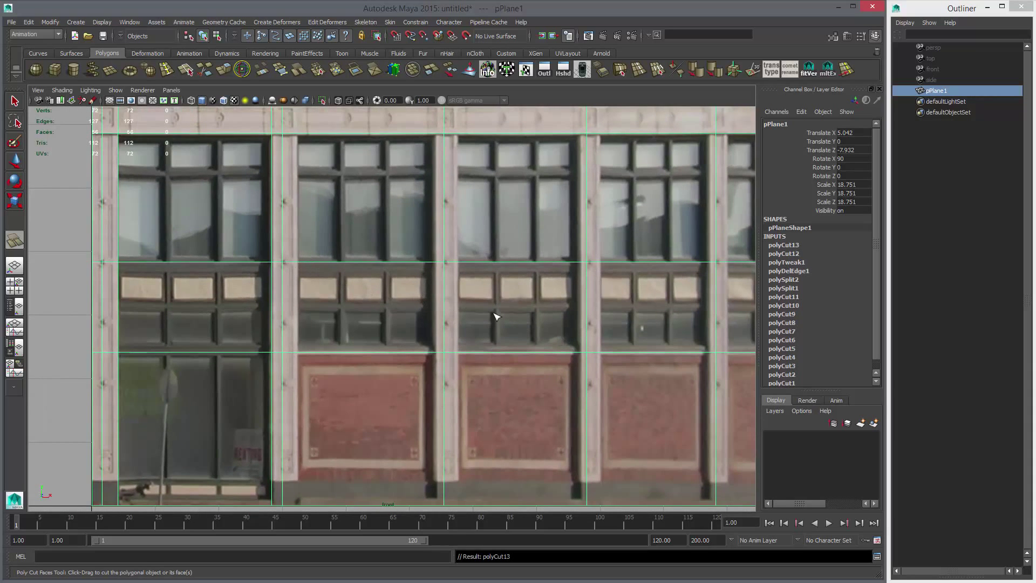
Step: Cut the facade horizontally through the pillar rosettes just above the lowest row of windows over the band
{"action": "middle_click_drag", "start_coordinate": [639, 331], "coordinate": [559, 323], "text": "alt"}
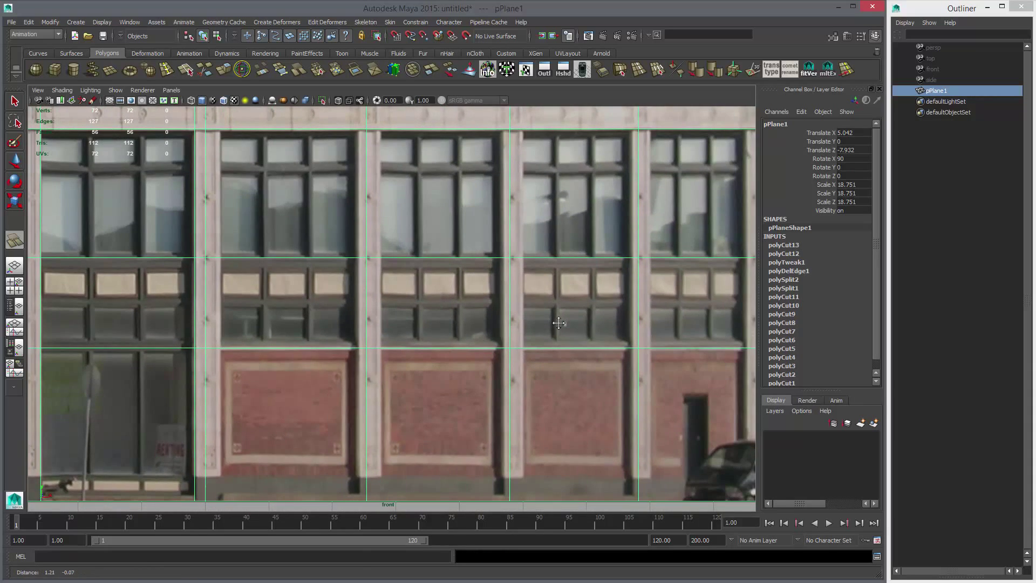
{"action": "right_click_drag", "start_coordinate": [559, 323], "coordinate": [392, 307], "text": "alt"}
{"action": "middle_click_drag", "start_coordinate": [453, 265], "coordinate": [430, 412], "text": "alt"}
{"action": "right_click_drag", "start_coordinate": [430, 412], "coordinate": [620, 423], "text": "alt"}
{"action": "middle_click_drag", "start_coordinate": [620, 423], "coordinate": [731, 426], "text": "alt"}
{"action": "right_click_drag", "start_coordinate": [731, 426], "coordinate": [885, 458], "text": "alt"}
{"action": "middle_click_drag", "start_coordinate": [376, 407], "coordinate": [651, 367], "text": "alt"}
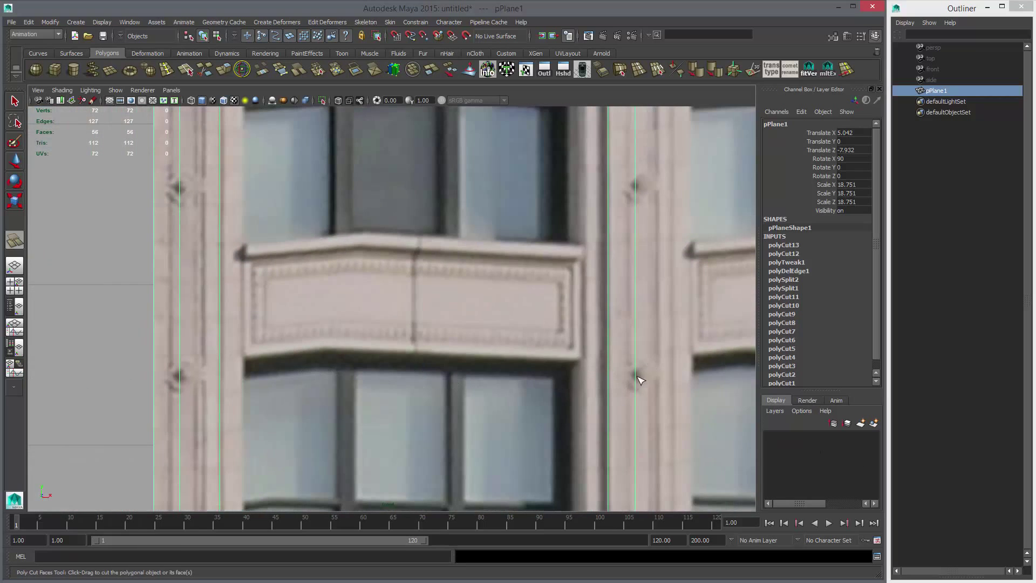
{"action": "left_click_drag", "start_coordinate": [635, 373], "coordinate": [700, 375], "text": "shift"}
Step: Cut the facade horizontally through the pillar rosettes near the bottom of the top-floor windows
{"action": "middle_click_drag", "start_coordinate": [630, 296], "coordinate": [579, 362], "text": "alt"}
{"action": "right_click_drag", "start_coordinate": [579, 362], "coordinate": [504, 300], "text": "alt"}
{"action": "middle_click_drag", "start_coordinate": [454, 129], "coordinate": [442, 181], "text": "alt"}
{"action": "right_click_drag", "start_coordinate": [441, 182], "coordinate": [463, 187], "text": "alt"}
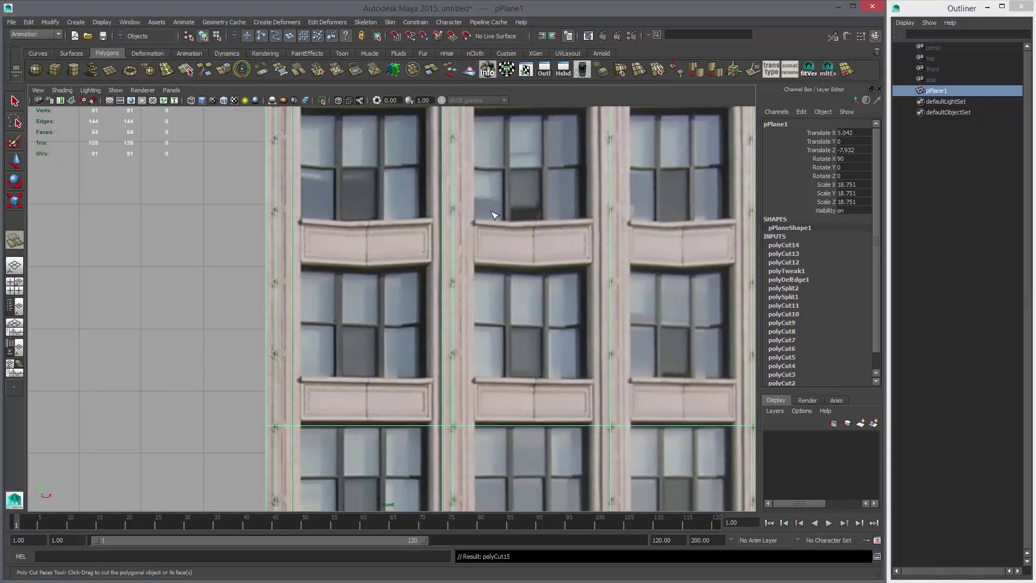
{"action": "left_click_drag", "start_coordinate": [454, 212], "coordinate": [498, 234]}
{"action": "right_click_drag", "start_coordinate": [588, 320], "coordinate": [453, 323], "text": "alt"}
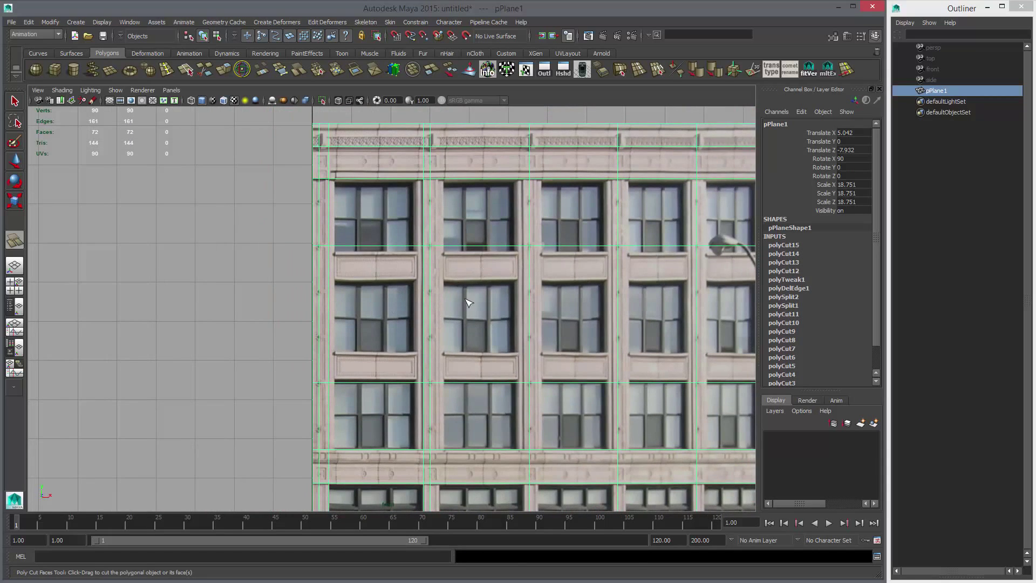
Step: Delete the construction history of the facade plane
{"action": "middle_click_drag", "start_coordinate": [578, 261], "coordinate": [460, 261], "text": "alt"}
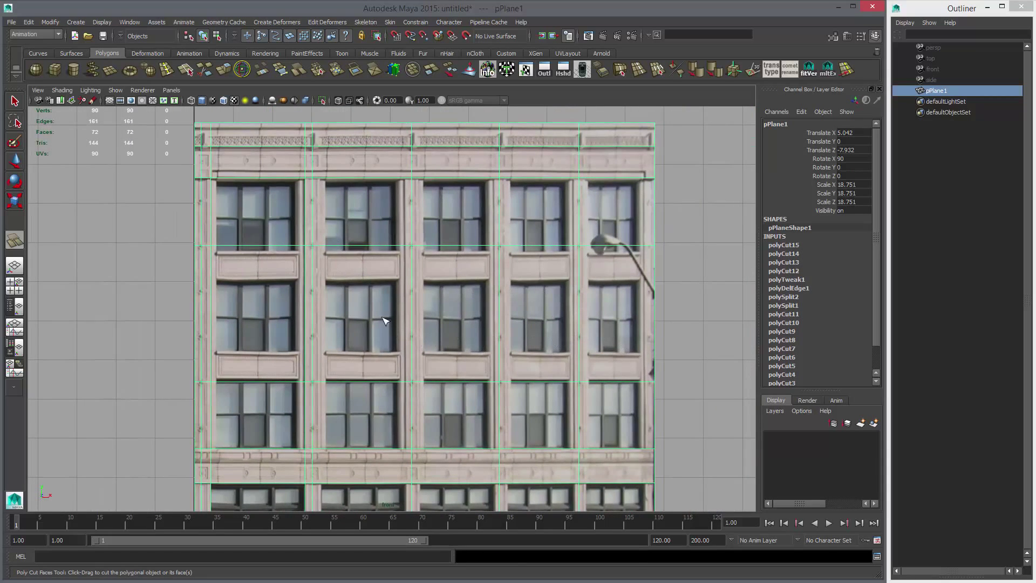
{"action": "right_click_drag", "start_coordinate": [676, 347], "coordinate": [469, 317], "text": "alt"}
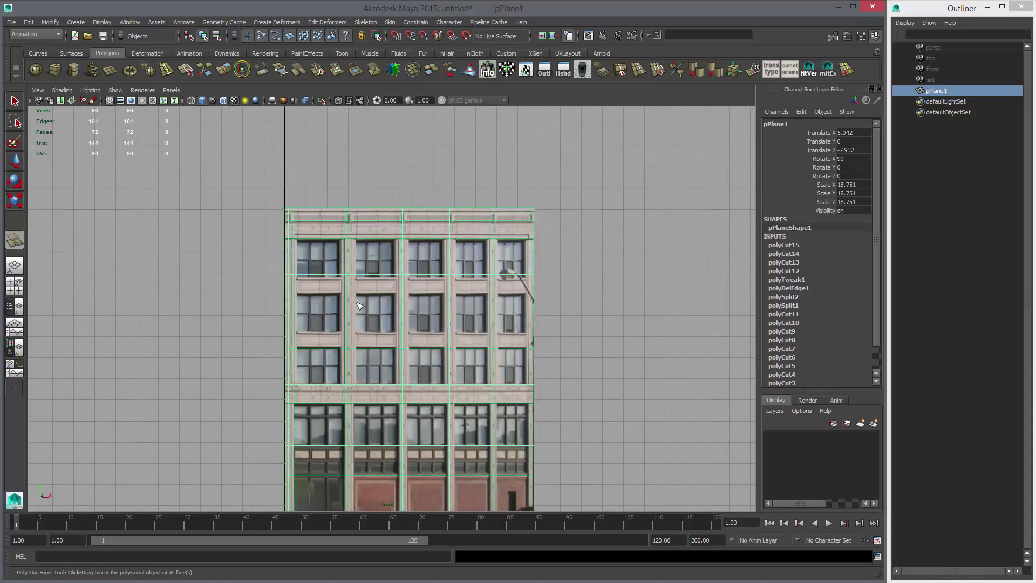
{"action": "middle_click_drag", "start_coordinate": [358, 306], "coordinate": [358, 258], "text": "alt"}
{"action": "key", "text": "w"}
{"action": "right_click_drag", "start_coordinate": [448, 247], "coordinate": [478, 225], "text": "alt"}
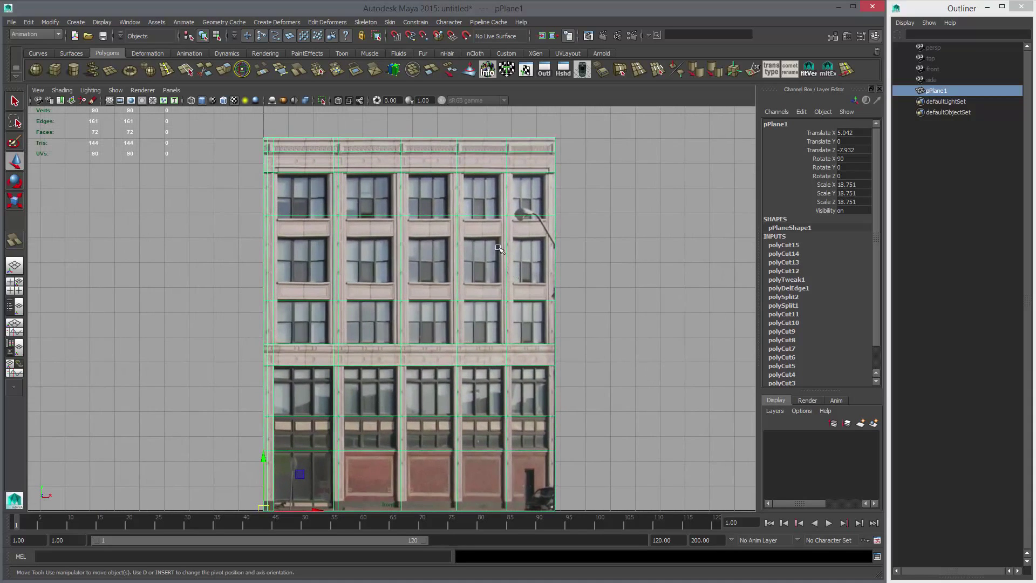
{"action": "middle_click_drag", "start_coordinate": [462, 239], "coordinate": [463, 237], "text": "alt"}
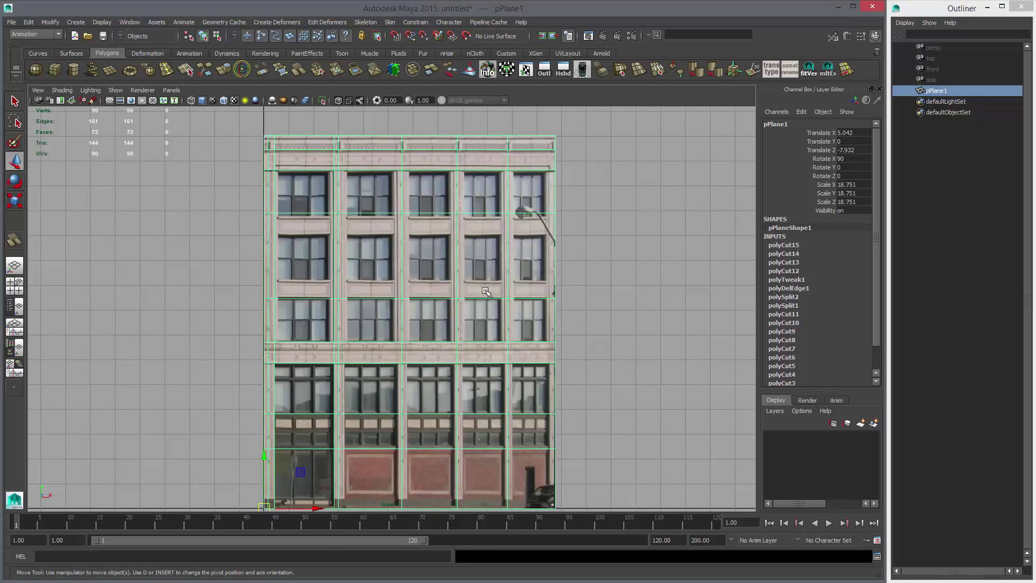
{"action": "middle_click_drag", "start_coordinate": [448, 198], "coordinate": [445, 216], "text": "alt"}
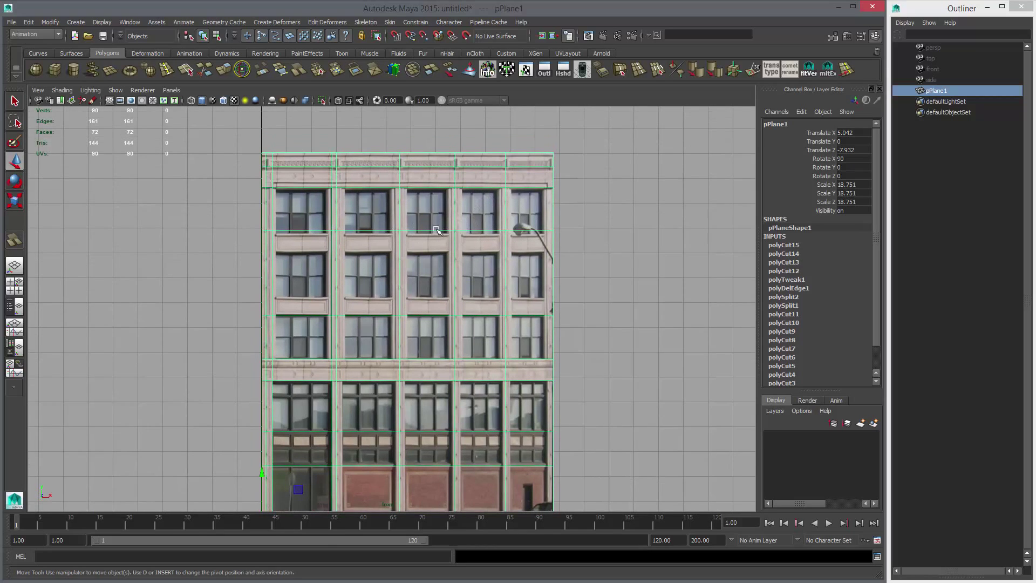
{"action": "key", "text": "alt+shift+d"}
Step: Create a polygon cube above the facade's first window column and snap its pivot to its lower-left corner
{"action": "middle_click_drag", "start_coordinate": [348, 252], "coordinate": [415, 340], "text": "alt"}
{"action": "right_click_drag", "start_coordinate": [270, 227], "coordinate": [504, 235], "text": "alt"}
{"action": "middle_click_drag", "start_coordinate": [505, 234], "coordinate": [505, 294], "text": "alt"}
{"action": "left_click", "coordinate": [54, 69]}
{"action": "middle_click_drag", "start_coordinate": [280, 151], "coordinate": [310, 227], "text": "alt"}
{"action": "key", "text": "v"}
{"action": "middle_click_drag", "start_coordinate": [307, 312], "coordinate": [326, 224]}
{"action": "key", "text": "d"}
{"action": "key", "text": "v"}
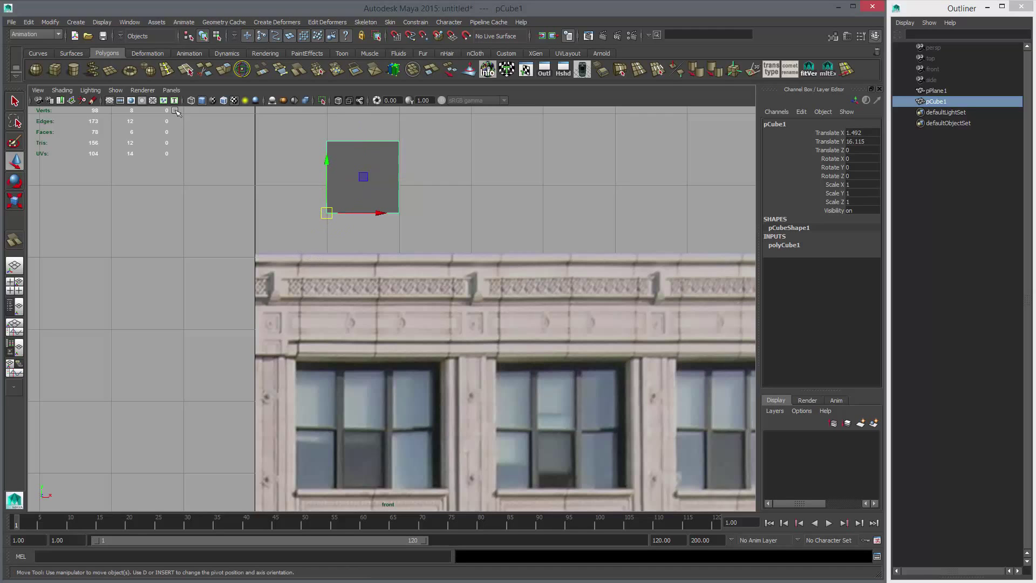
Step: Show wireframe on shaded objects and snap the cube onto the facade's top edge at the cut right of the first pillar's centre
{"action": "left_click", "coordinate": [225, 102]}
{"action": "key", "text": "v"}
{"action": "middle_click_drag", "start_coordinate": [300, 217], "coordinate": [354, 251]}
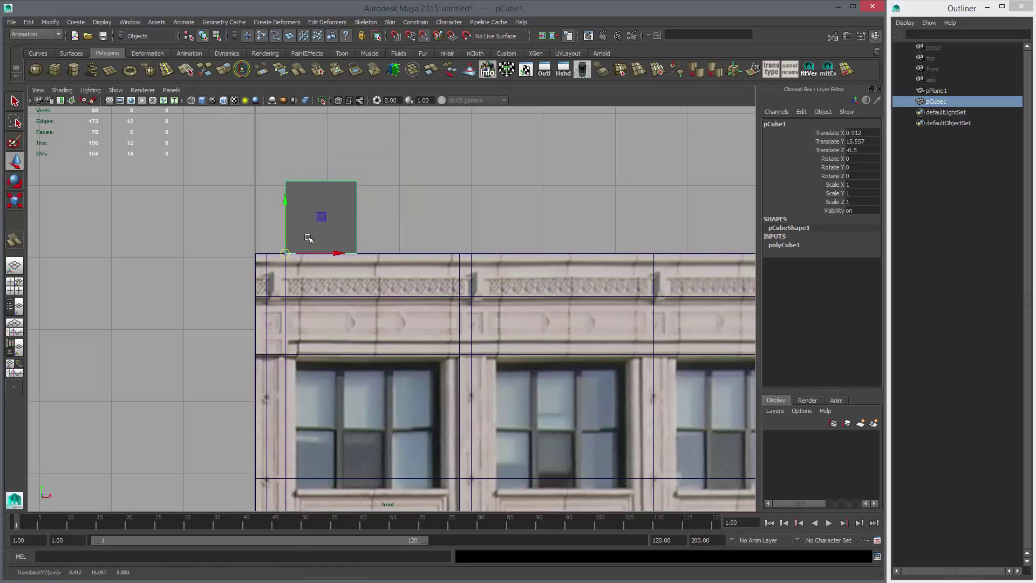
Step: Stretch the facade plane horizontally to a Scale X of about 23.256
{"action": "scroll", "coordinate": [459, 324], "scroll_direction": "down", "scroll_amount": 5}
{"action": "middle_click_drag", "start_coordinate": [459, 332], "coordinate": [452, 279], "text": "alt"}
{"action": "left_click", "coordinate": [451, 279]}
{"action": "key", "text": "r"}
{"action": "middle_click_drag", "start_coordinate": [507, 419], "coordinate": [517, 282], "text": "alt"}
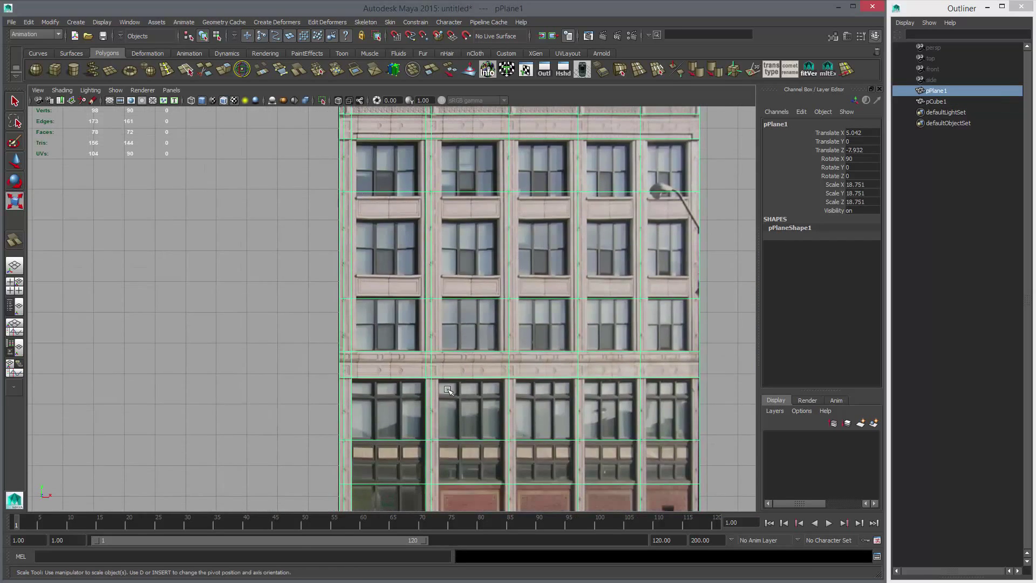
{"action": "scroll", "coordinate": [487, 360], "scroll_direction": "down", "scroll_amount": 1}
{"action": "middle_click_drag", "start_coordinate": [322, 242], "coordinate": [366, 281], "text": "alt"}
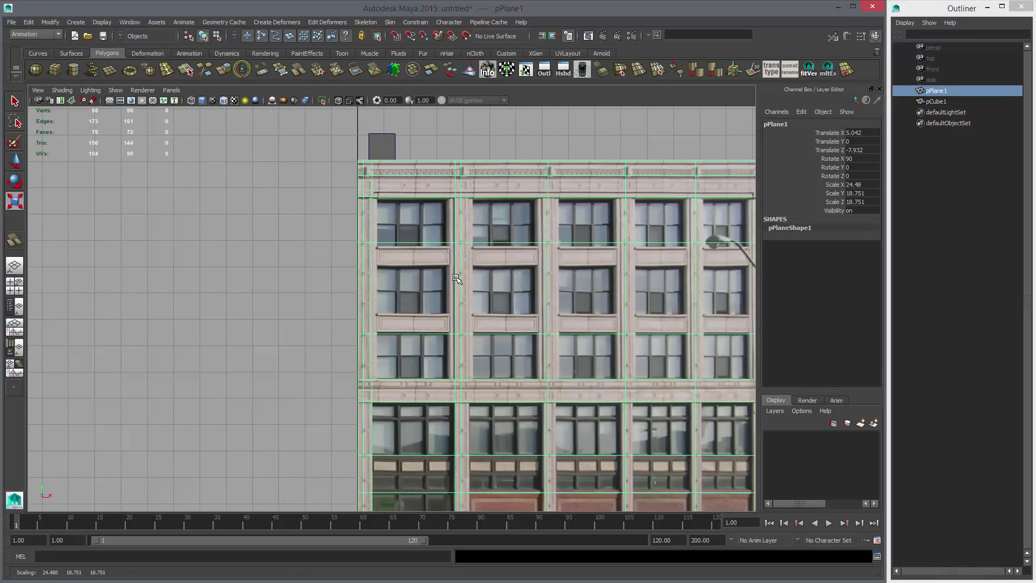
{"action": "left_click_drag", "start_coordinate": [455, 278], "coordinate": [446, 279]}
Step: Move the cube along the facade's top edge to the centre cut of the first pillar
{"action": "middle_click_drag", "start_coordinate": [559, 270], "coordinate": [512, 373], "text": "alt"}
{"action": "right_click_drag", "start_coordinate": [512, 373], "coordinate": [619, 375], "text": "alt"}
{"action": "middle_click_drag", "start_coordinate": [364, 241], "coordinate": [411, 257], "text": "alt"}
{"action": "right_click_drag", "start_coordinate": [412, 257], "coordinate": [498, 256], "text": "alt"}
{"action": "left_click", "coordinate": [328, 186]}
{"action": "key", "text": "w"}
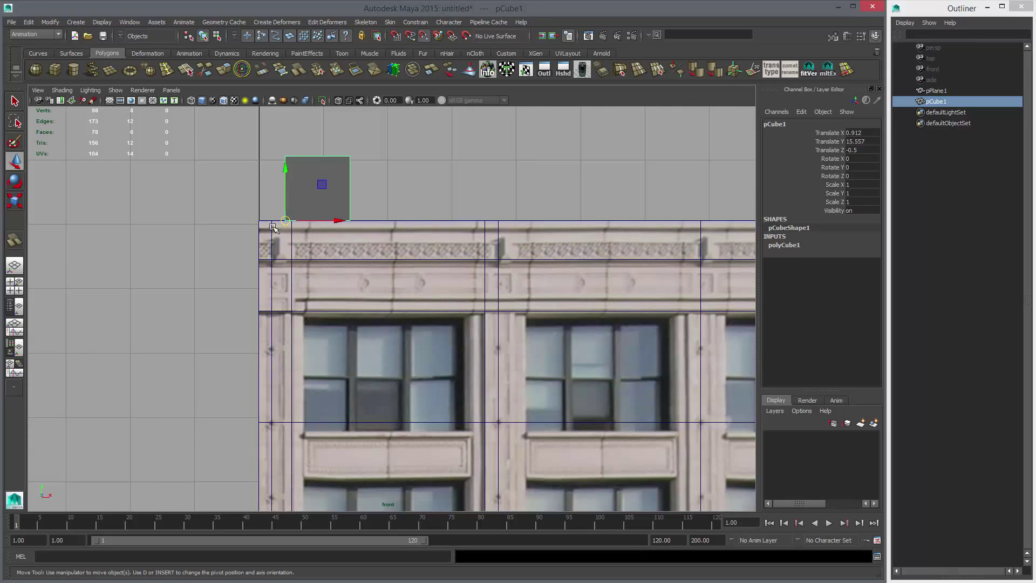
{"action": "left_click_drag", "start_coordinate": [285, 220], "coordinate": [272, 221]}
Step: Extend the cube's right-side vertices to snap onto the centre cut of the second pillar
{"action": "left_click", "coordinate": [337, 154]}
{"action": "left_click", "coordinate": [337, 154]}
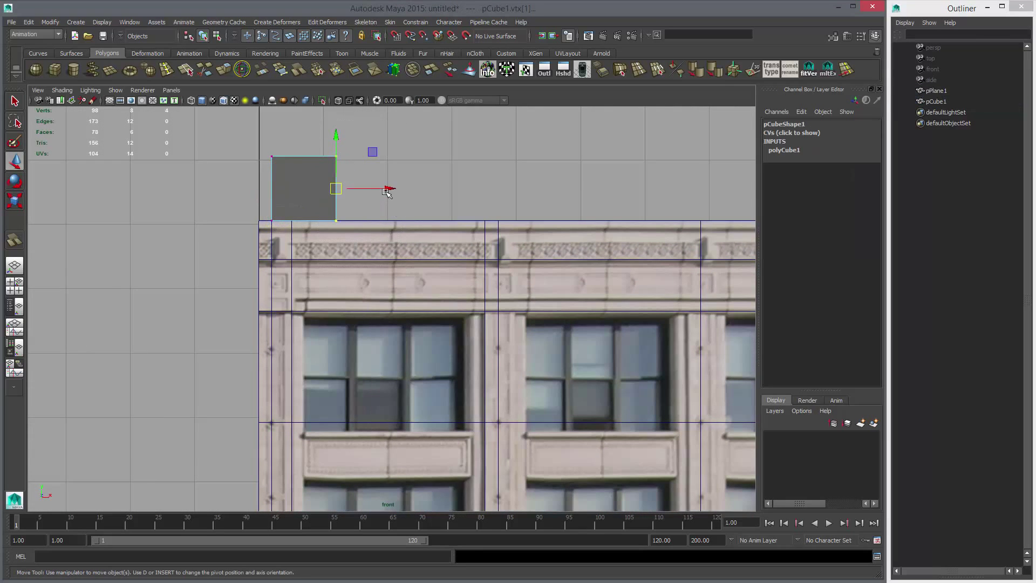
{"action": "left_click_drag", "start_coordinate": [387, 189], "coordinate": [507, 189]}
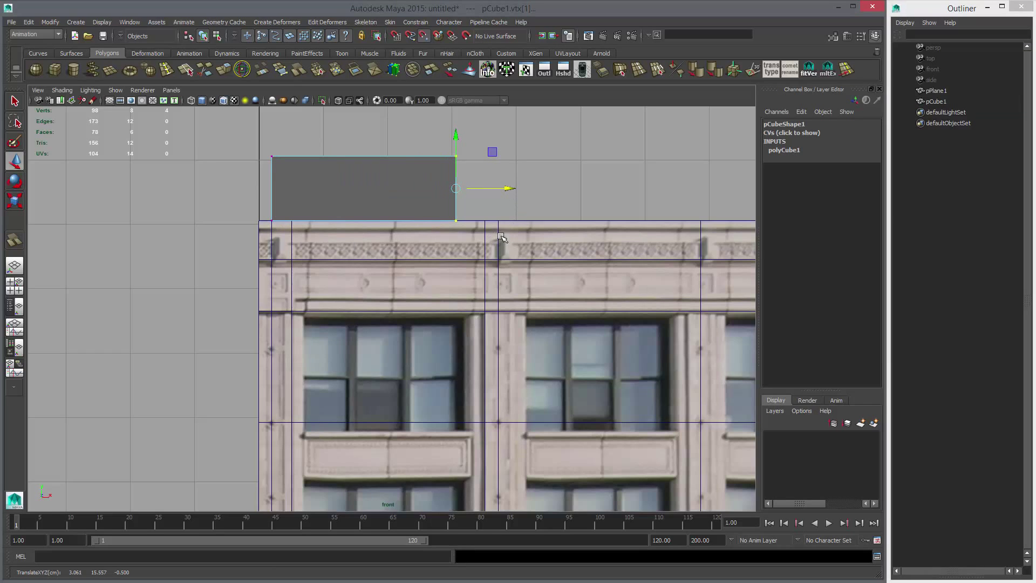
{"action": "middle_click_drag", "start_coordinate": [500, 233], "coordinate": [499, 224]}
{"action": "right_click_drag", "start_coordinate": [539, 308], "coordinate": [478, 309], "text": "alt"}
{"action": "middle_click_drag", "start_coordinate": [478, 308], "coordinate": [478, 286], "text": "alt"}
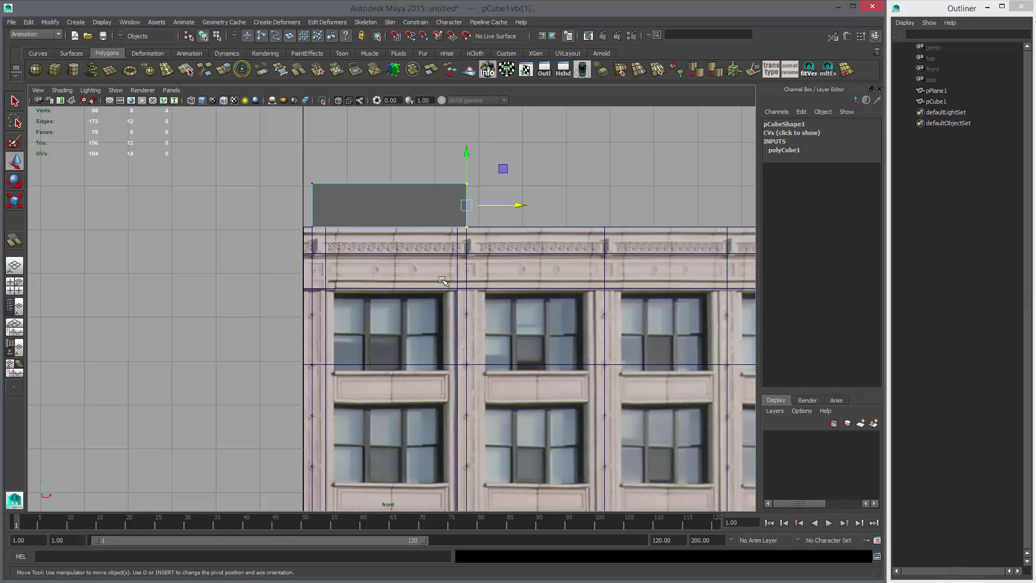
Step: Insert two evenly spaced vertical edge loops into the cube
{"action": "middle_click_drag", "start_coordinate": [454, 264], "coordinate": [467, 299], "text": "alt"}
{"action": "right_click_drag", "start_coordinate": [539, 329], "coordinate": [707, 386], "text": "alt"}
{"action": "double_click", "coordinate": [16, 240]}
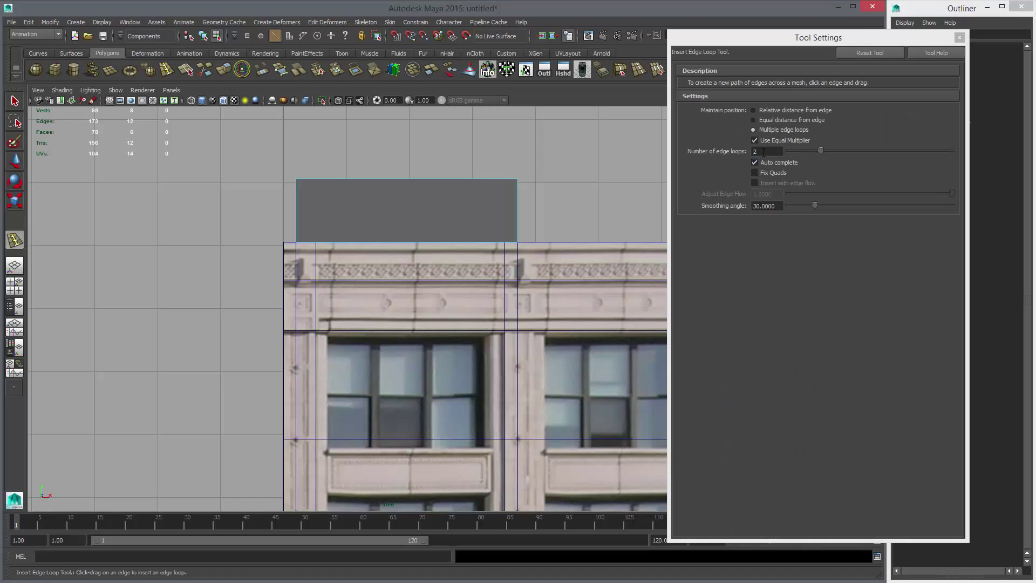
{"action": "left_click", "coordinate": [413, 180]}
Step: Scale the cube's two inner edge loops apart horizontally until they line up with the inner pillar edges
{"action": "key", "text": "w"}
{"action": "right_click_drag", "start_coordinate": [413, 201], "coordinate": [372, 201]}
{"action": "left_click_drag", "start_coordinate": [344, 150], "coordinate": [490, 256]}
{"action": "key", "text": "r"}
{"action": "left_click_drag", "start_coordinate": [463, 211], "coordinate": [526, 231]}
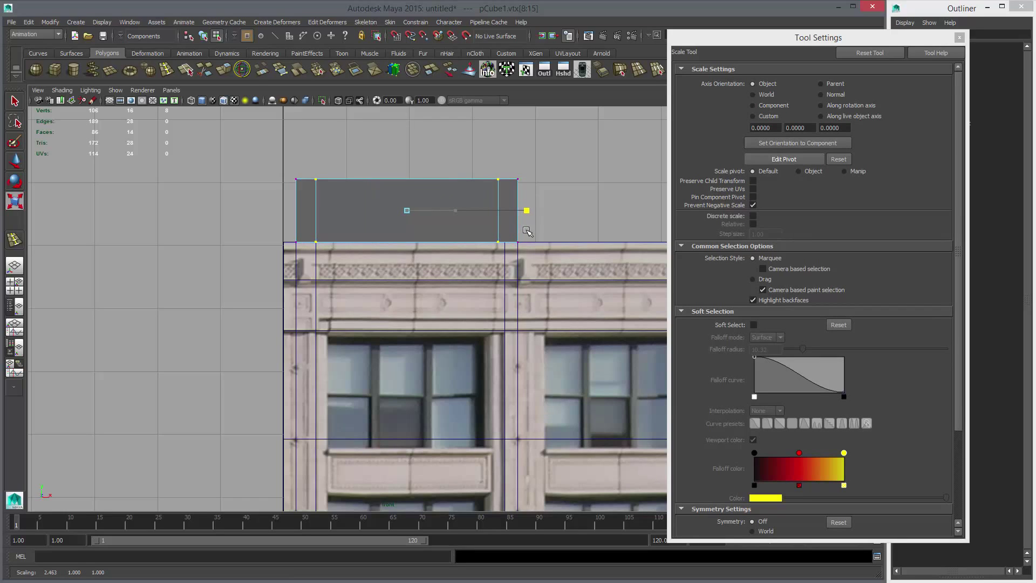
{"action": "left_click_drag", "start_coordinate": [528, 231], "coordinate": [530, 231]}
{"action": "left_click", "coordinate": [958, 40]}
Step: Snap the facade's vertical edge loop left of the second pillar's centre to the cube's right inner edge loop
{"action": "middle_click_drag", "start_coordinate": [586, 283], "coordinate": [594, 247], "text": "alt"}
{"action": "key", "text": "w"}
{"action": "right_click_drag", "start_coordinate": [504, 185], "coordinate": [546, 171]}
{"action": "left_click", "coordinate": [490, 189]}
{"action": "left_click", "coordinate": [513, 226]}
{"action": "right_click_drag", "start_coordinate": [513, 226], "coordinate": [513, 217]}
{"action": "double_click", "coordinate": [513, 223]}
{"action": "middle_click_drag", "start_coordinate": [459, 290], "coordinate": [465, 289]}
{"action": "key", "text": "v"}
{"action": "middle_click_drag", "start_coordinate": [513, 213], "coordinate": [509, 209]}
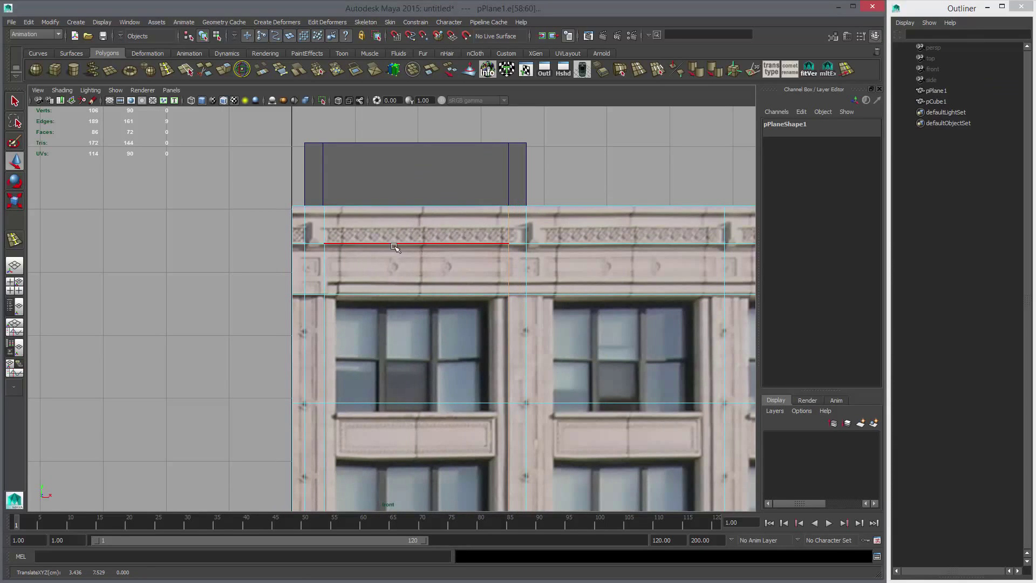
Step: Snap the facade's vertical edge loop right of the first pillar's centre to the cube's left inner edge loop
{"action": "double_click", "coordinate": [325, 224]}
{"action": "key", "text": "v"}
{"action": "middle_click_drag", "start_coordinate": [338, 218], "coordinate": [328, 204]}
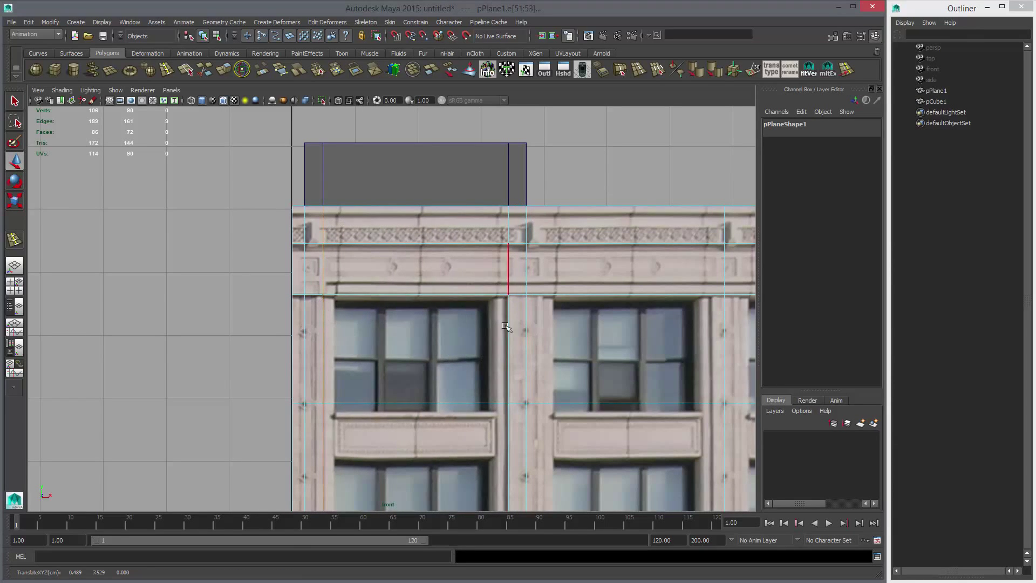
Step: Duplicate the cube four times, placing the copies end to end along the facade's top edge
{"action": "scroll", "coordinate": [471, 297], "scroll_direction": "down", "scroll_amount": 5}
{"action": "scroll", "coordinate": [471, 297], "scroll_direction": "up", "scroll_amount": 4}
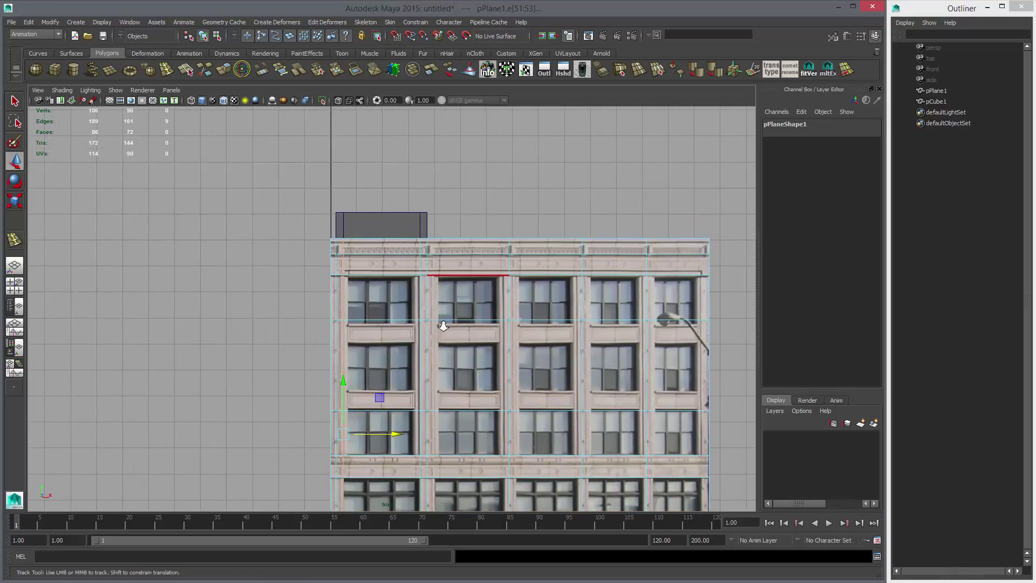
{"action": "left_click", "coordinate": [400, 201]}
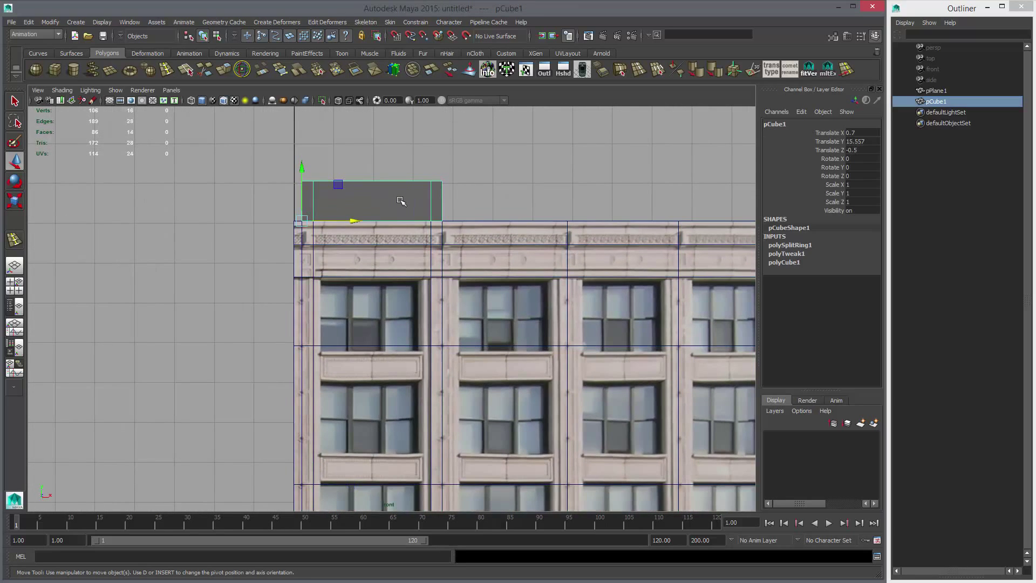
{"action": "key", "text": "ctrl+d"}
{"action": "key", "text": "v"}
{"action": "middle_click", "coordinate": [454, 233]}
{"action": "middle_click_drag", "start_coordinate": [639, 274], "coordinate": [447, 269], "text": "alt"}
{"action": "key", "text": "shift+d"}
{"action": "key", "text": "shift+d"}
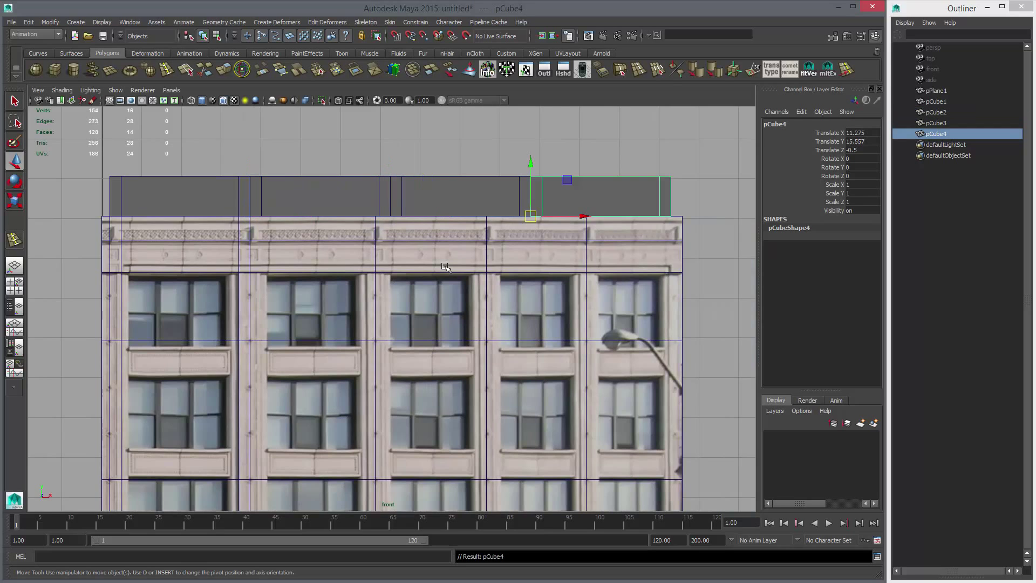
{"action": "key", "text": "shift+d"}
Step: Snap the third pillar's centre column of facade vertices to the joint between the second and third cubes
{"action": "scroll", "coordinate": [498, 285], "scroll_direction": "down", "scroll_amount": 4}
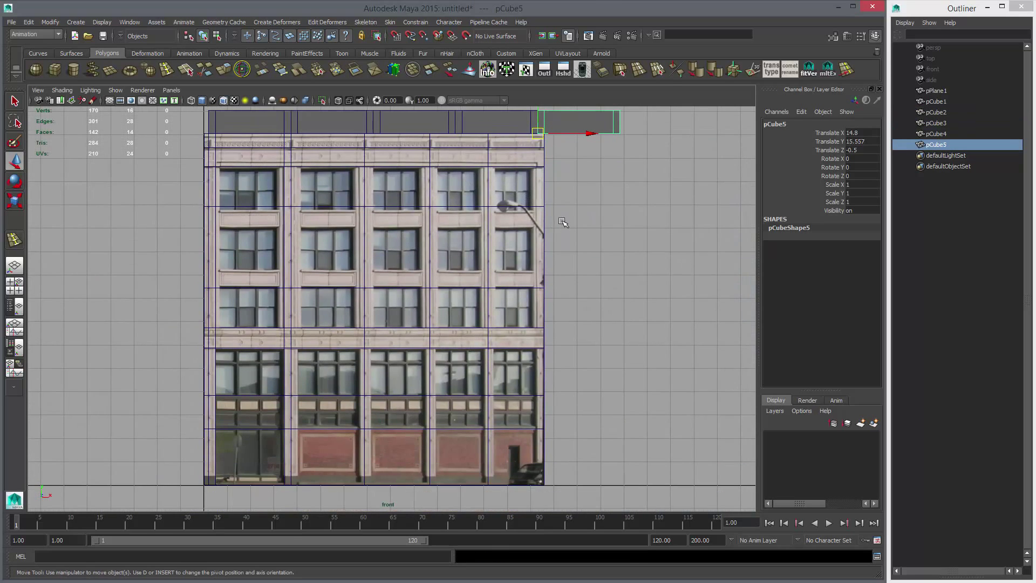
{"action": "middle_click_drag", "start_coordinate": [512, 177], "coordinate": [519, 201], "text": "alt"}
{"action": "right_click_drag", "start_coordinate": [441, 190], "coordinate": [398, 190]}
{"action": "left_click_drag", "start_coordinate": [343, 141], "coordinate": [398, 513]}
{"action": "left_click", "coordinate": [421, 333]}
{"action": "key", "text": "v"}
{"action": "middle_click_drag", "start_coordinate": [384, 164], "coordinate": [380, 159]}
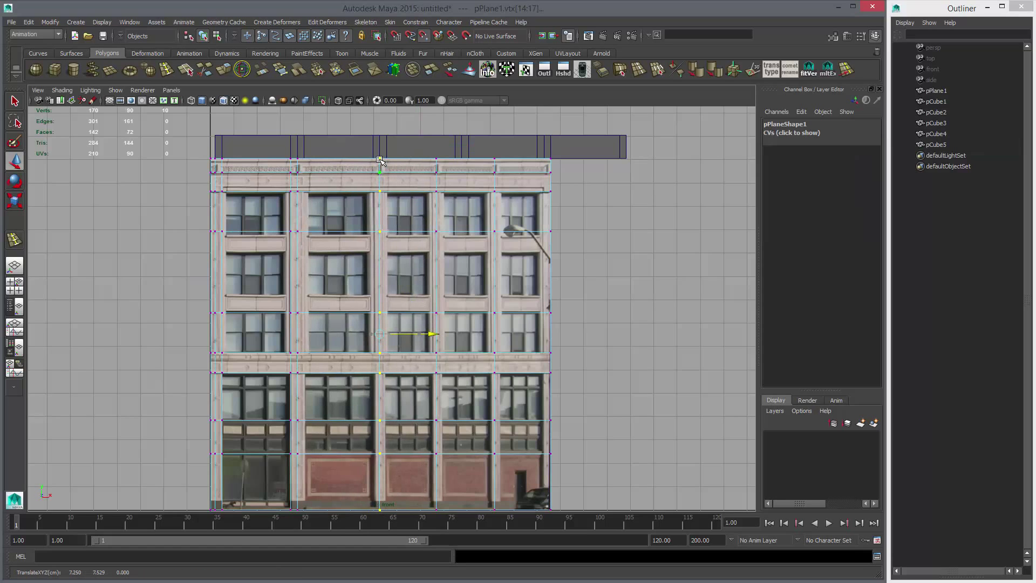
Step: Shift the facade's rightmost vertex columns outward and snap the fourth pillar's centre column to the joint between the third and fourth cubes
{"action": "scroll", "coordinate": [474, 257], "scroll_direction": "down", "scroll_amount": 1}
{"action": "left_click_drag", "start_coordinate": [473, 142], "coordinate": [637, 510]}
{"action": "middle_click_drag", "start_coordinate": [613, 288], "coordinate": [700, 288]}
{"action": "left_click_drag", "start_coordinate": [481, 433], "coordinate": [482, 508]}
{"action": "key", "text": "v"}
{"action": "middle_click_drag", "start_coordinate": [448, 182], "coordinate": [459, 172]}
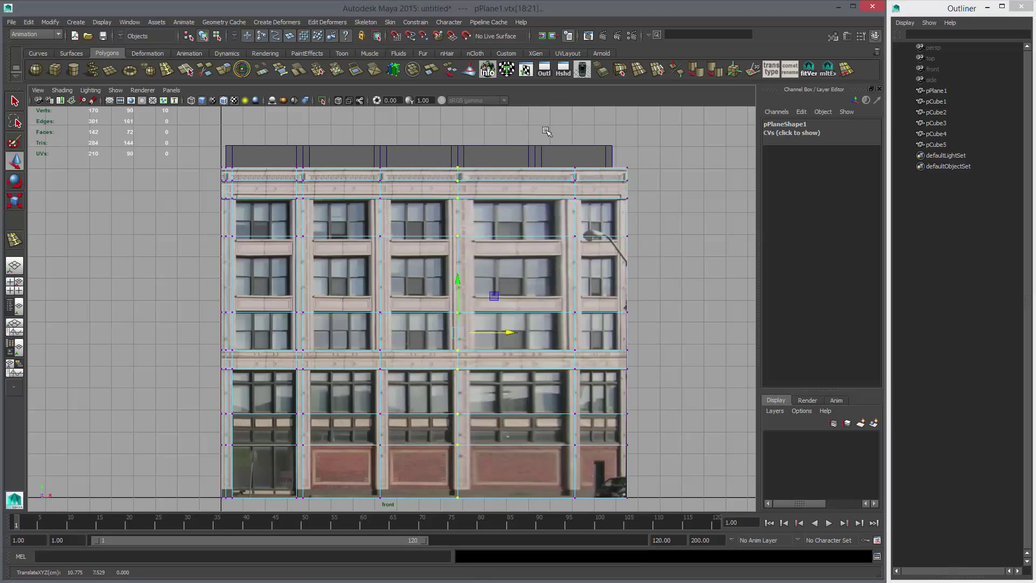
Step: Align the fifth pillar's centre column of facade vertices with the joint between the fourth and fifth cubes
{"action": "left_click_drag", "start_coordinate": [550, 146], "coordinate": [597, 509]}
{"action": "middle_click_drag", "start_coordinate": [570, 366], "coordinate": [531, 366]}
{"action": "left_click_drag", "start_coordinate": [720, 507], "coordinate": [622, 171]}
{"action": "middle_click_drag", "start_coordinate": [592, 153], "coordinate": [531, 245], "text": "alt"}
{"action": "left_click", "coordinate": [528, 245]}
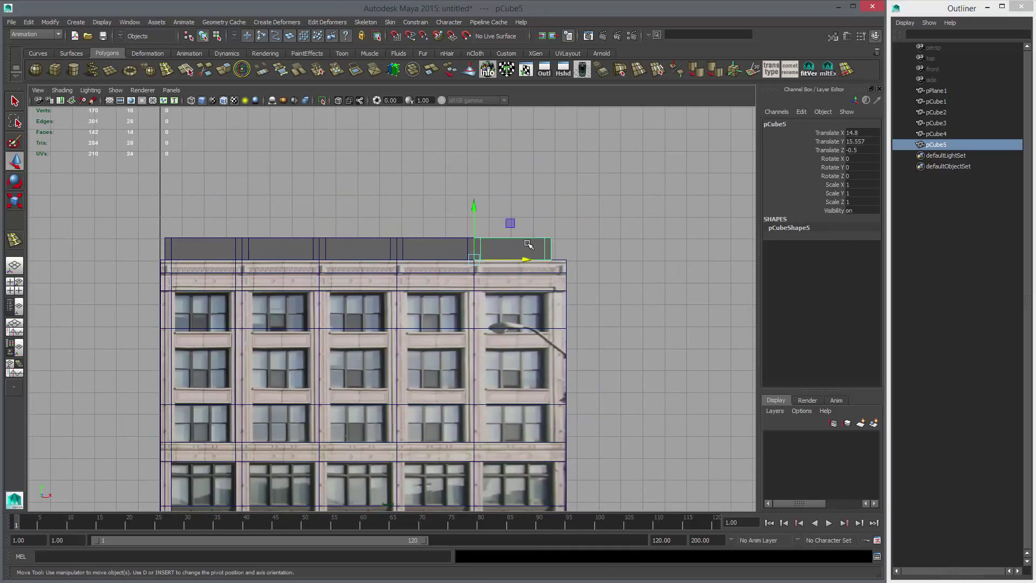
{"action": "key", "text": "ctrl+d"}
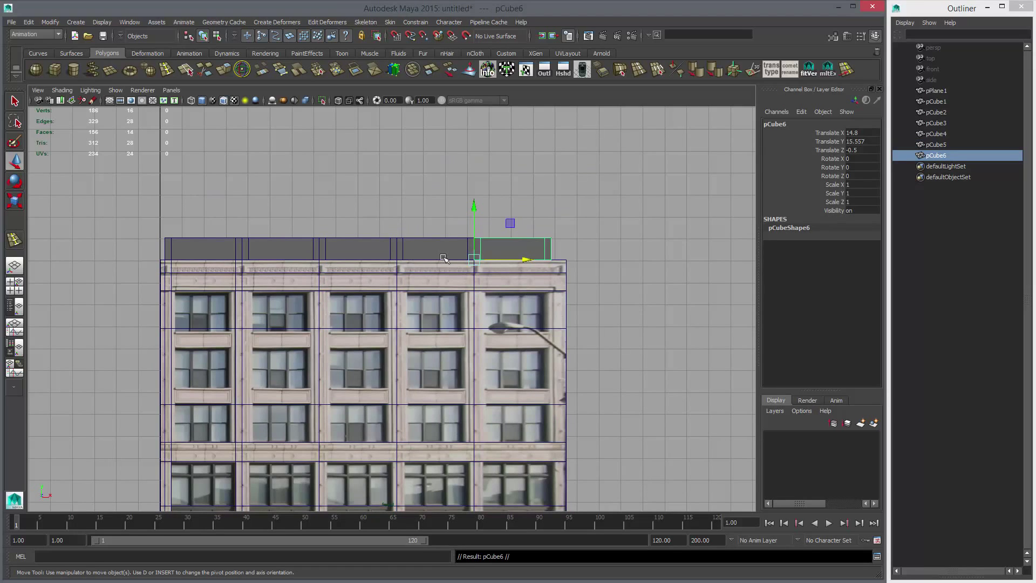
{"action": "key", "text": "Delete"}
Step: Duplicate the facade plane and snap the copy's lower-left corner to the upper-right corner of the last cube
{"action": "left_click", "coordinate": [265, 295]}
{"action": "key", "text": "ctrl+d"}
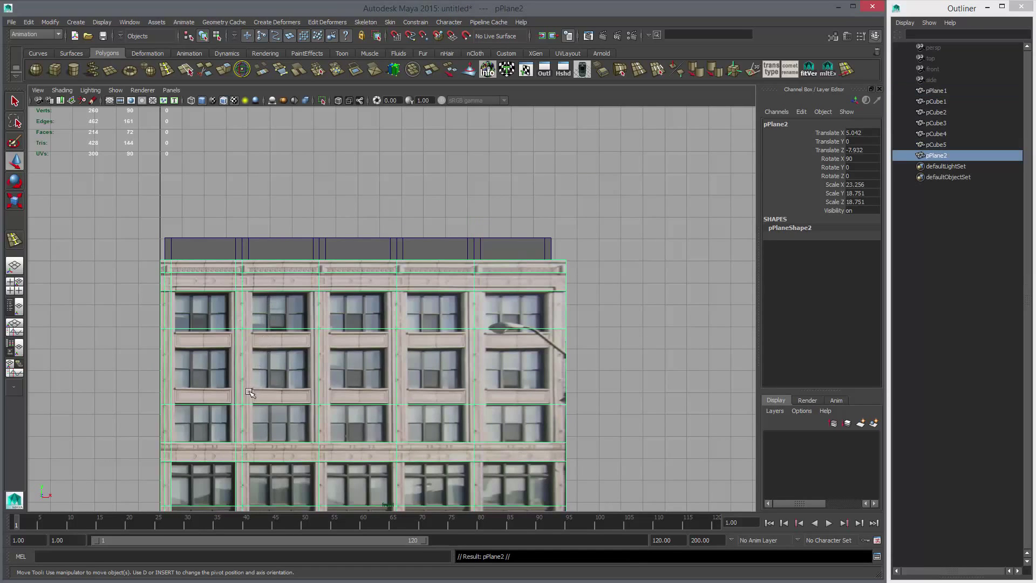
{"action": "middle_click_drag", "start_coordinate": [239, 424], "coordinate": [558, 204], "text": "shift"}
{"action": "middle_click_drag", "start_coordinate": [505, 429], "coordinate": [578, 75]}
{"action": "middle_click_drag", "start_coordinate": [572, 205], "coordinate": [525, 270], "text": "alt"}
{"action": "right_click_drag", "start_coordinate": [524, 269], "coordinate": [710, 394], "text": "alt"}
{"action": "key", "text": "v"}
{"action": "middle_click_drag", "start_coordinate": [634, 337], "coordinate": [622, 343]}
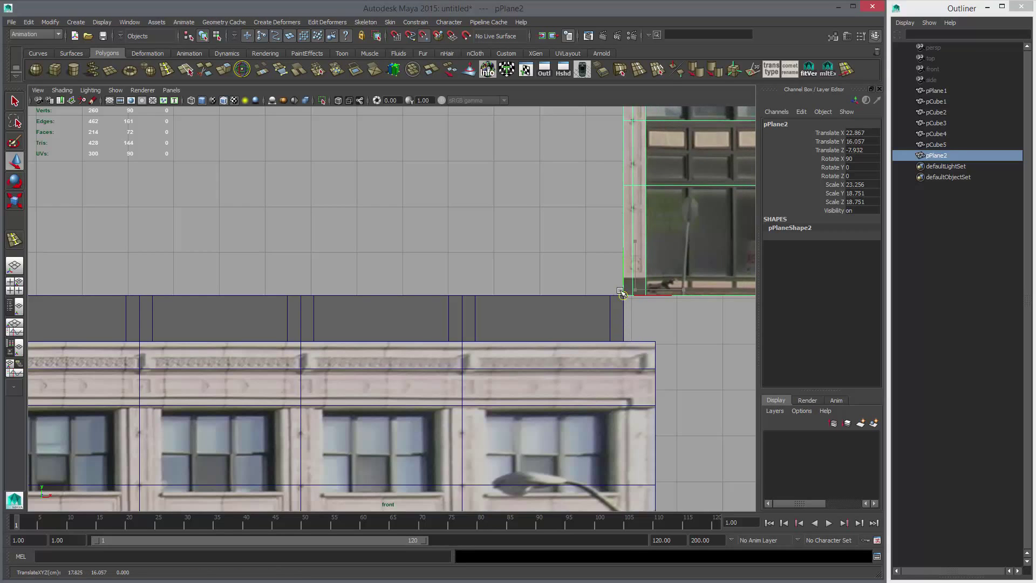
Step: Snap the original facade's right edge vertices to the end of the last cube
{"action": "middle_click_drag", "start_coordinate": [146, 368], "coordinate": [294, 331], "text": "alt"}
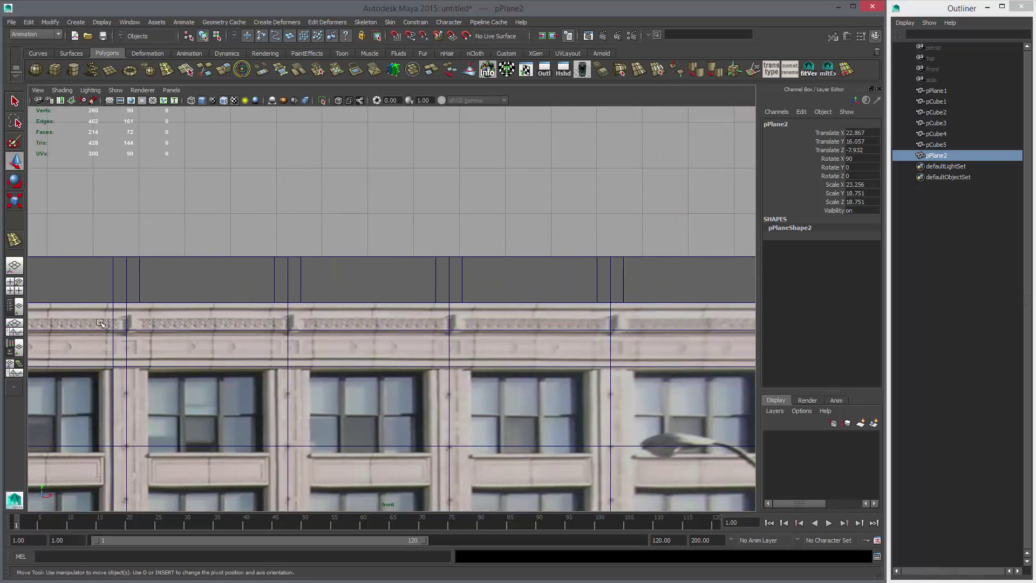
{"action": "middle_click_drag", "start_coordinate": [57, 324], "coordinate": [253, 300], "text": "alt"}
{"action": "middle_click_drag", "start_coordinate": [388, 330], "coordinate": [90, 322], "text": "alt"}
{"action": "middle_click_drag", "start_coordinate": [633, 281], "coordinate": [470, 281], "text": "alt"}
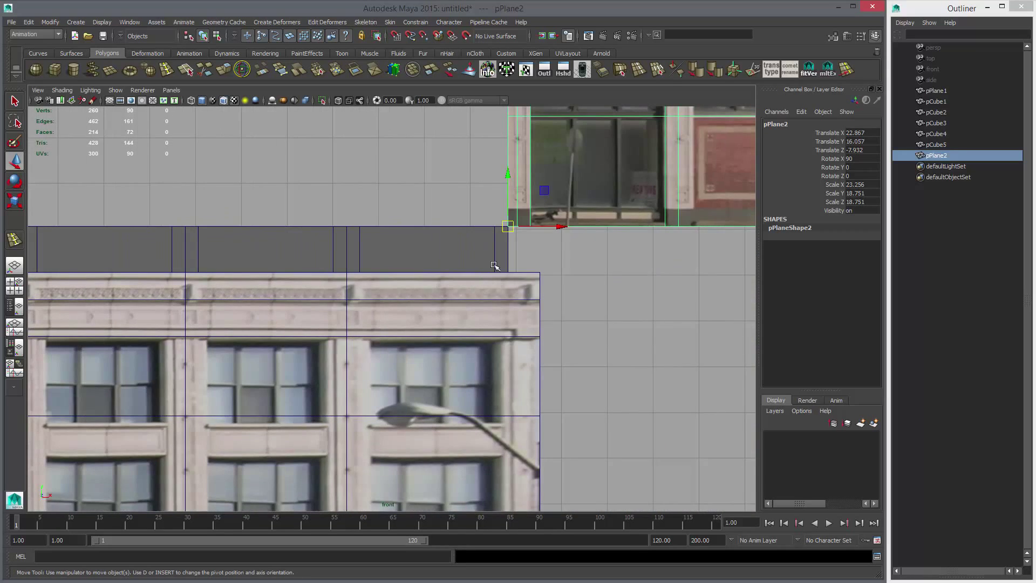
{"action": "scroll", "coordinate": [535, 294], "scroll_direction": "down", "scroll_amount": 3}
{"action": "right_click_drag", "start_coordinate": [465, 300], "coordinate": [419, 301]}
{"action": "right_click_drag", "start_coordinate": [659, 391], "coordinate": [477, 307], "text": "alt"}
{"action": "middle_click_drag", "start_coordinate": [476, 307], "coordinate": [484, 146], "text": "alt"}
{"action": "right_click_drag", "start_coordinate": [539, 162], "coordinate": [443, 159], "text": "alt"}
{"action": "mouse_move", "coordinate": [443, 159]}
{"action": "middle_mouse_down", "text": "alt"}
{"action": "mouse_move", "coordinate": [449, 147]}
{"action": "mouse_move", "coordinate": [453, 162]}
{"action": "middle_mouse_up", "text": "alt"}
{"action": "left_click_drag", "start_coordinate": [452, 162], "coordinate": [551, 438]}
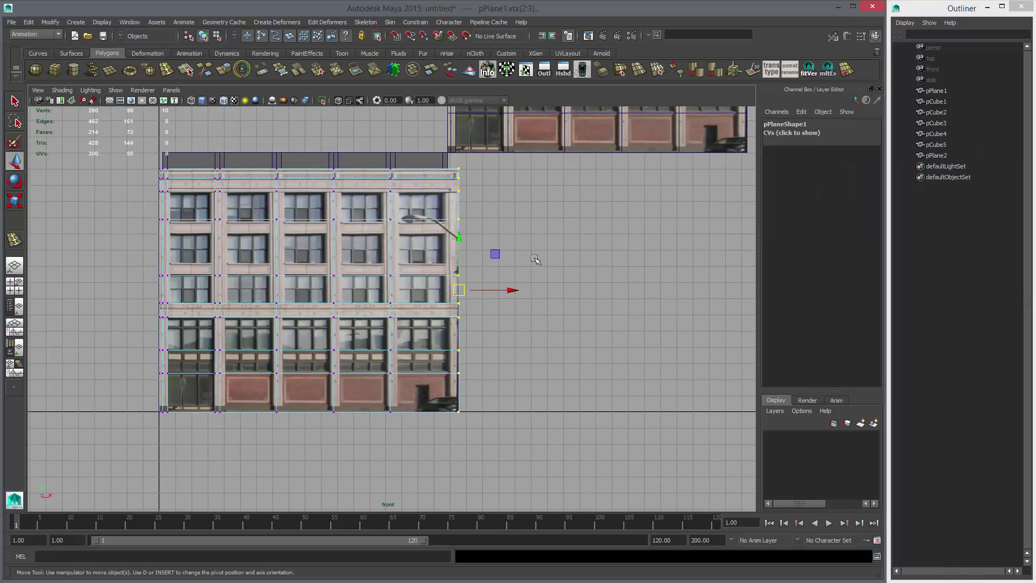
{"action": "left_click", "coordinate": [509, 290]}
{"action": "key", "text": "v"}
{"action": "middle_click_drag", "start_coordinate": [454, 147], "coordinate": [451, 152]}
Step: With the Cut Faces tool, cut the original facade vertically along the right inner moulding of the second pillar
{"action": "right_click_drag", "start_coordinate": [457, 195], "coordinate": [682, 165], "text": "alt"}
{"action": "middle_click_drag", "start_coordinate": [682, 165], "coordinate": [673, 383], "text": "alt"}
{"action": "middle_click_drag", "start_coordinate": [475, 307], "coordinate": [474, 222], "text": "alt"}
{"action": "right_click_drag", "start_coordinate": [488, 211], "coordinate": [505, 202]}
{"action": "left_click", "coordinate": [462, 220]}
{"action": "middle_click_drag", "start_coordinate": [83, 302], "coordinate": [421, 315], "text": "alt"}
{"action": "right_click_drag", "start_coordinate": [420, 314], "coordinate": [578, 269], "text": "alt"}
{"action": "middle_click_drag", "start_coordinate": [579, 269], "coordinate": [605, 400], "text": "alt"}
{"action": "right_click_drag", "start_coordinate": [606, 400], "coordinate": [666, 389], "text": "alt"}
{"action": "left_click", "coordinate": [300, 70]}
{"action": "middle_click_drag", "start_coordinate": [407, 294], "coordinate": [410, 301], "text": "alt"}
{"action": "scroll", "coordinate": [440, 276], "scroll_direction": "up", "scroll_amount": 3}
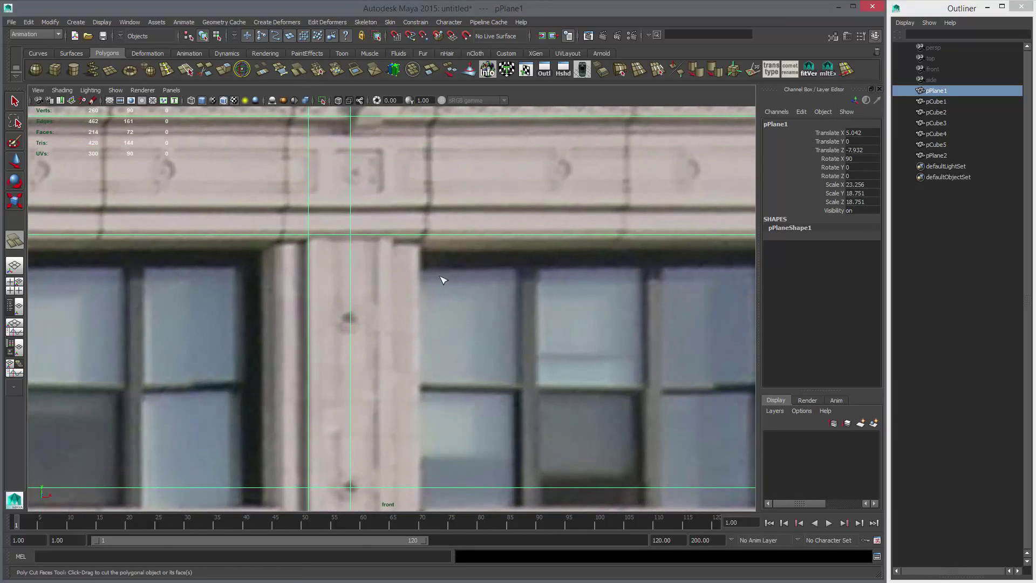
{"action": "left_click_drag", "start_coordinate": [396, 246], "coordinate": [397, 334]}
Step: Cut the facade vertically along the left and right inner mouldings of the third pillar
{"action": "middle_click_drag", "start_coordinate": [314, 299], "coordinate": [408, 309], "text": "alt"}
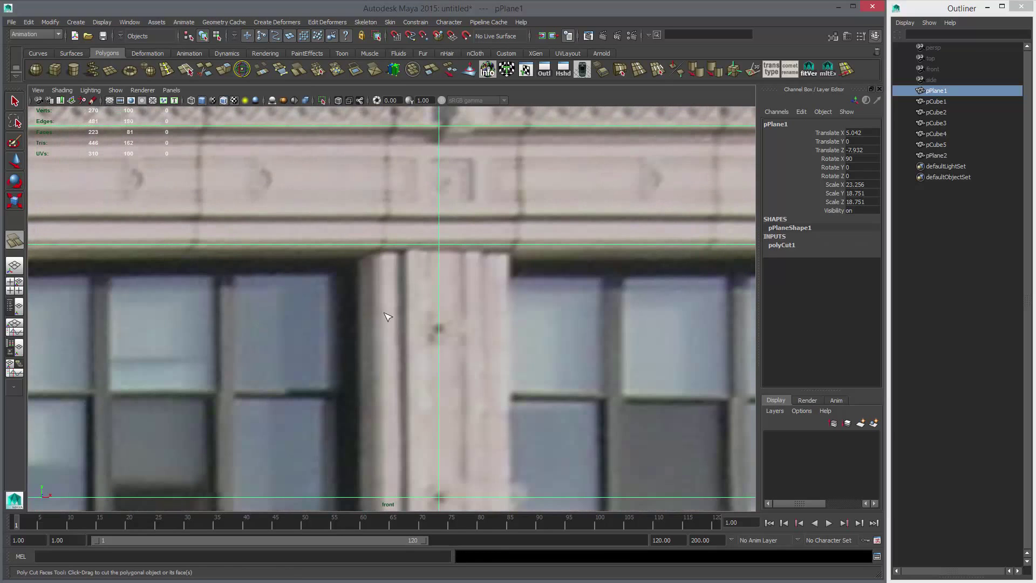
{"action": "left_click_drag", "start_coordinate": [409, 253], "coordinate": [408, 302]}
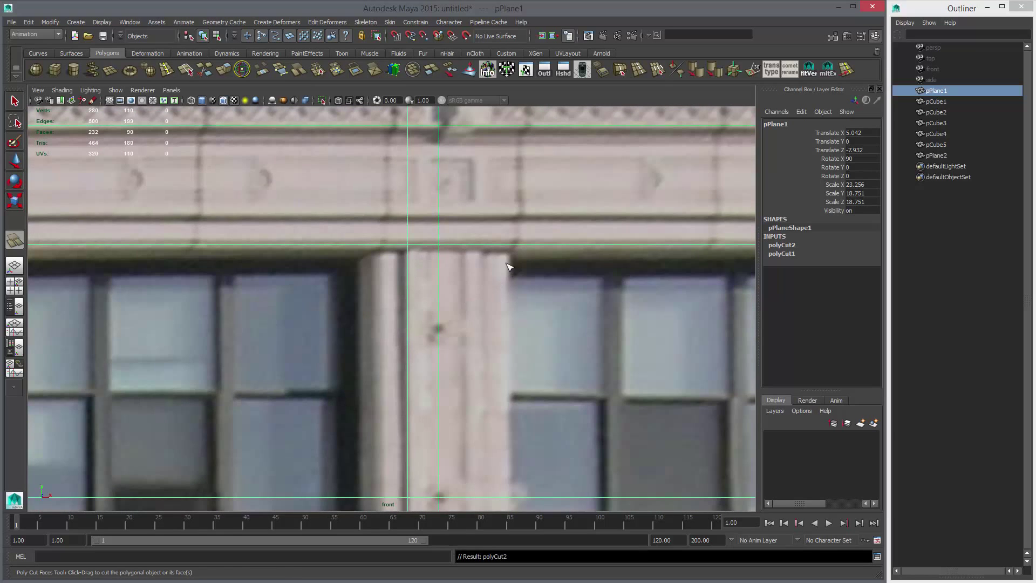
{"action": "left_click_drag", "start_coordinate": [482, 258], "coordinate": [484, 323]}
Step: Cut the facade vertically along the left and right inner mouldings of the fourth pillar
{"action": "middle_click_drag", "start_coordinate": [353, 302], "coordinate": [437, 298], "text": "alt"}
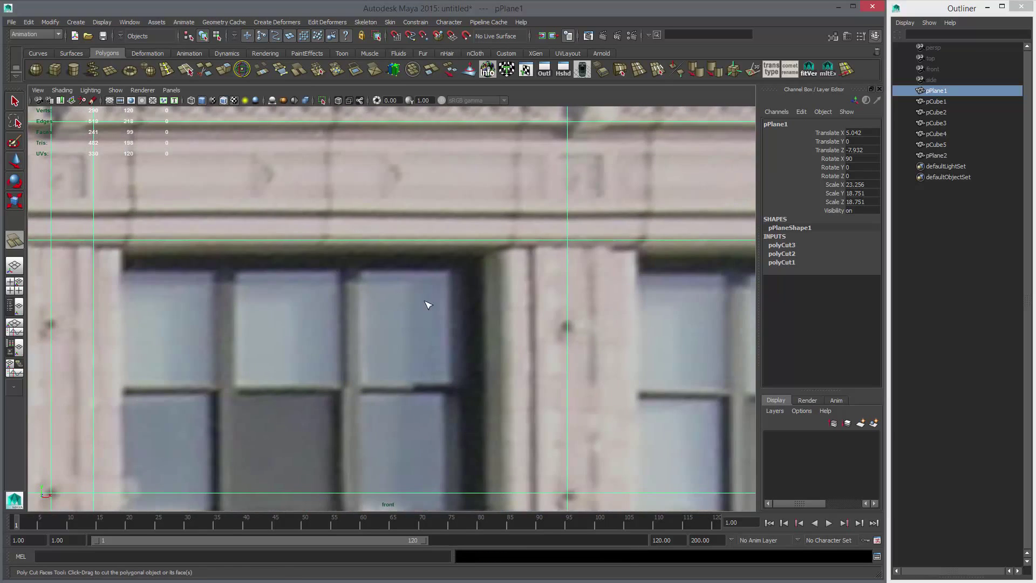
{"action": "left_click_drag", "start_coordinate": [538, 252], "coordinate": [544, 312]}
{"action": "left_click_drag", "start_coordinate": [608, 250], "coordinate": [608, 302]}
Step: Cut the facade vertically along the left and right inner mouldings of the fifth pillar
{"action": "middle_click_drag", "start_coordinate": [647, 318], "coordinate": [239, 325], "text": "alt"}
{"action": "left_click_drag", "start_coordinate": [647, 260], "coordinate": [647, 302]}
{"action": "middle_click_drag", "start_coordinate": [648, 302], "coordinate": [438, 265], "text": "alt"}
{"action": "left_click_drag", "start_coordinate": [438, 259], "coordinate": [436, 303]}
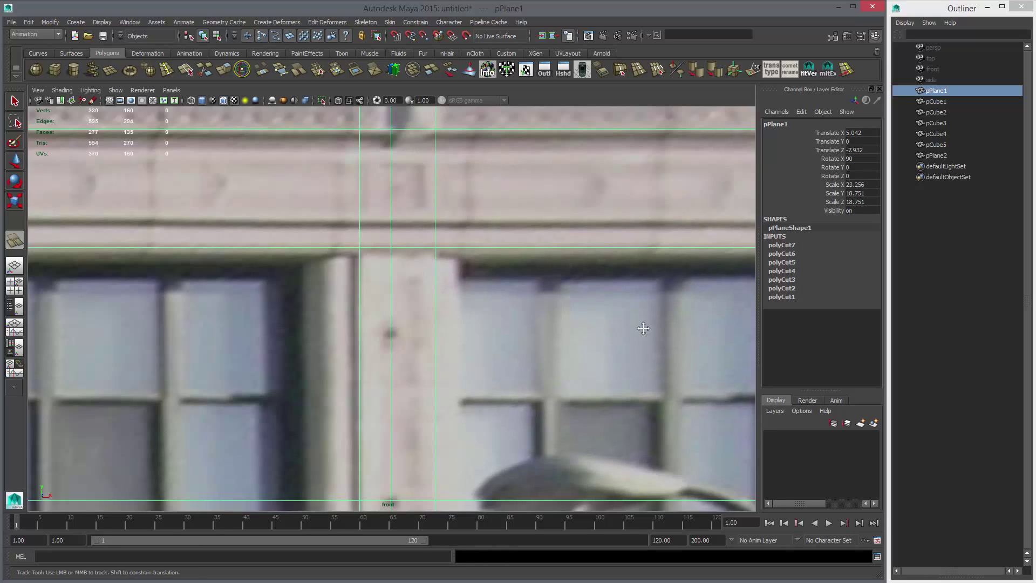
Step: Cut the facade vertically along the inner moulding of the rightmost pillar
{"action": "middle_click_drag", "start_coordinate": [562, 328], "coordinate": [236, 335], "text": "alt"}
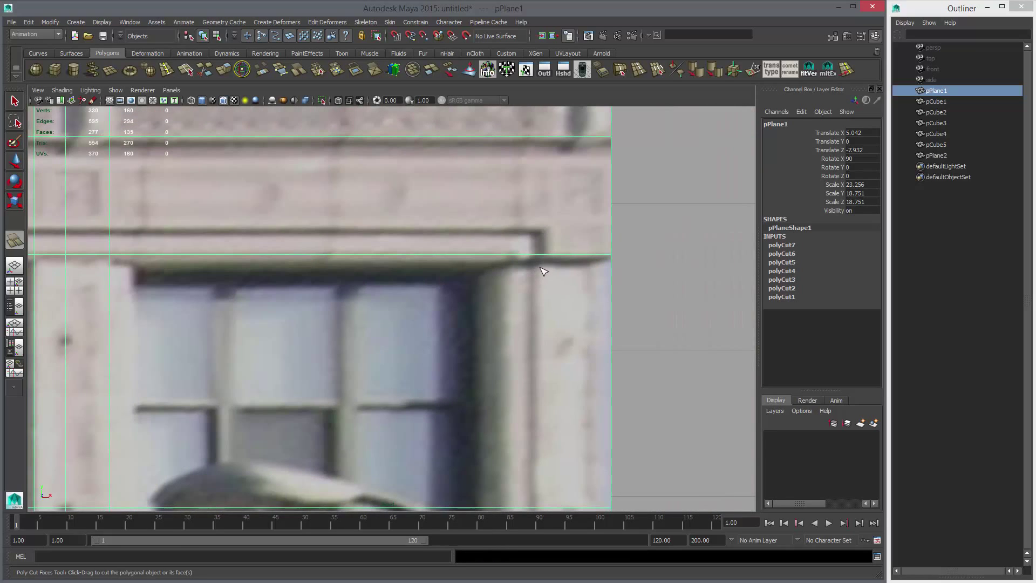
{"action": "left_click_drag", "start_coordinate": [543, 269], "coordinate": [568, 407]}
{"action": "scroll", "coordinate": [588, 386], "scroll_direction": "down", "scroll_amount": 8}
{"action": "middle_click_drag", "start_coordinate": [542, 277], "coordinate": [639, 247], "text": "alt"}
Step: Snap the vertical edge loops beside the second, third and fourth pillars horizontally to the matching reference cube edges
{"action": "key", "text": "w"}
{"action": "right_click_drag", "start_coordinate": [384, 189], "coordinate": [383, 163]}
{"action": "middle_click_drag", "start_coordinate": [395, 229], "coordinate": [451, 262], "text": "alt"}
{"action": "scroll", "coordinate": [451, 261], "scroll_direction": "up", "scroll_amount": 3}
{"action": "double_click", "coordinate": [355, 151]}
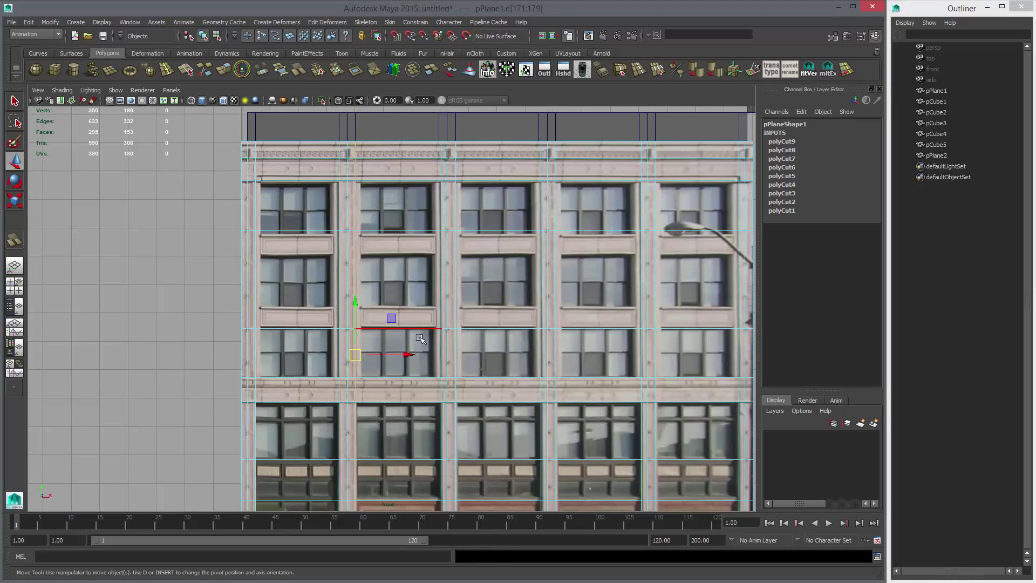
{"action": "left_click", "coordinate": [411, 355]}
{"action": "key", "text": "v"}
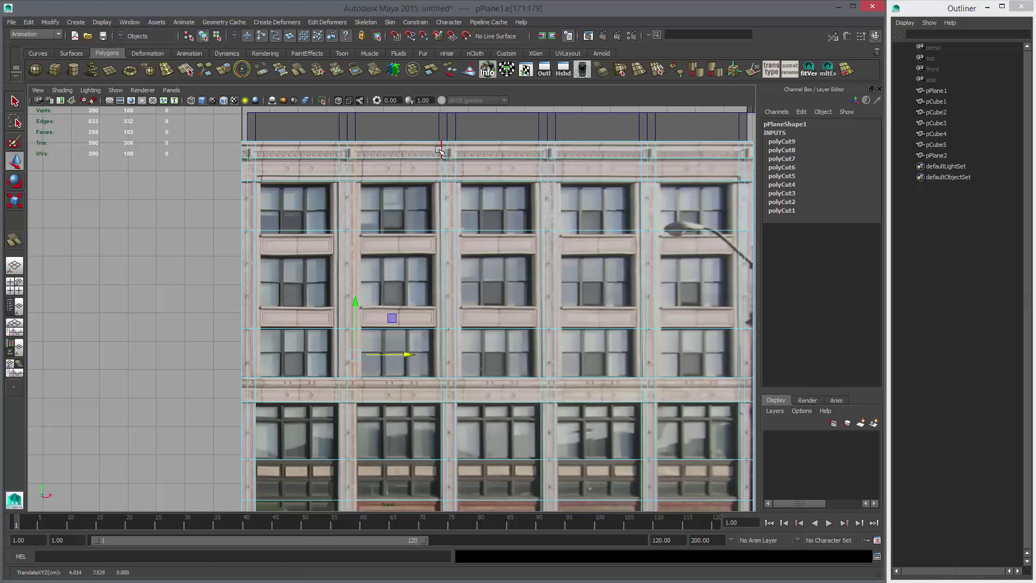
{"action": "left_click", "coordinate": [445, 147]}
{"action": "left_click", "coordinate": [455, 148]}
{"action": "left_click", "coordinate": [542, 147]}
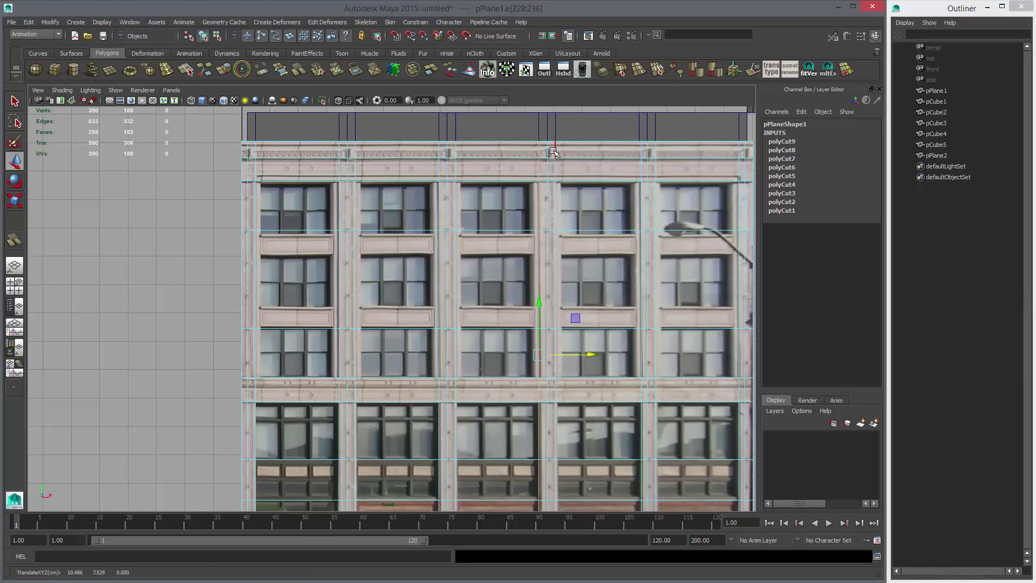
{"action": "left_click", "coordinate": [555, 149]}
Step: Snap the vertical edge loops of the fifth and last pillars to the reference cube edges, then return to object mode
{"action": "middle_click_drag", "start_coordinate": [658, 188], "coordinate": [508, 190], "text": "alt"}
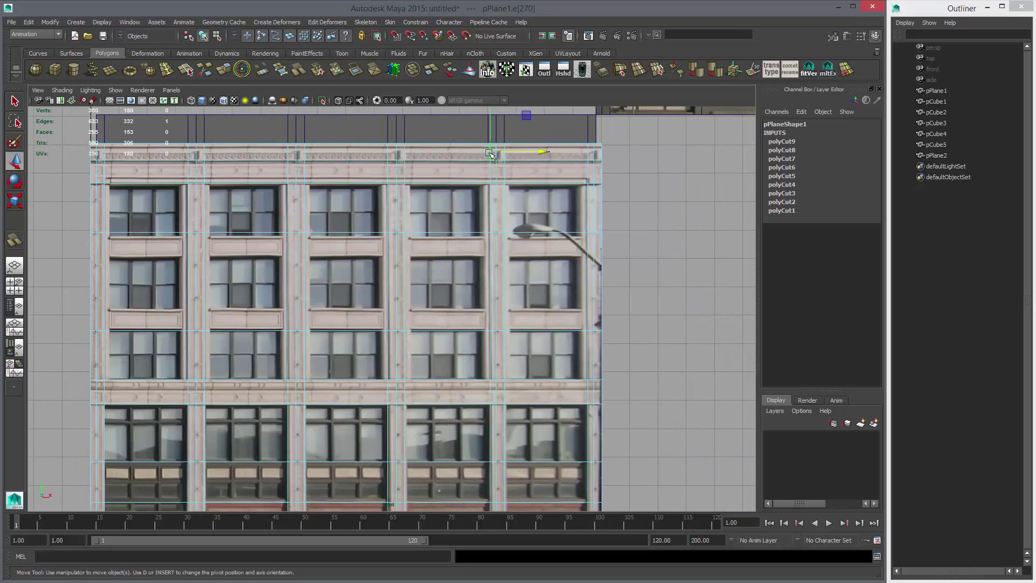
{"action": "left_click", "coordinate": [489, 153]}
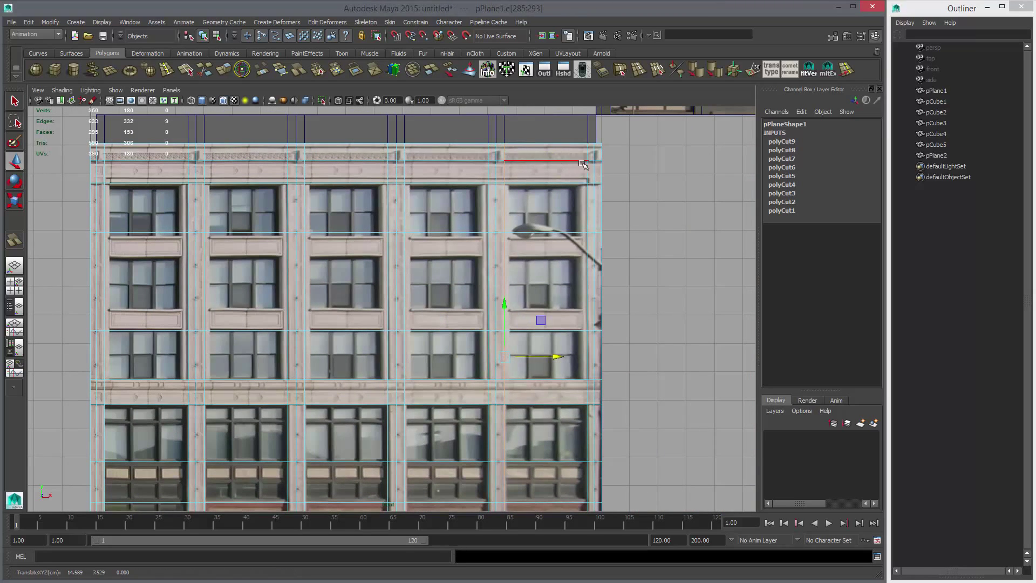
{"action": "left_click", "coordinate": [576, 156]}
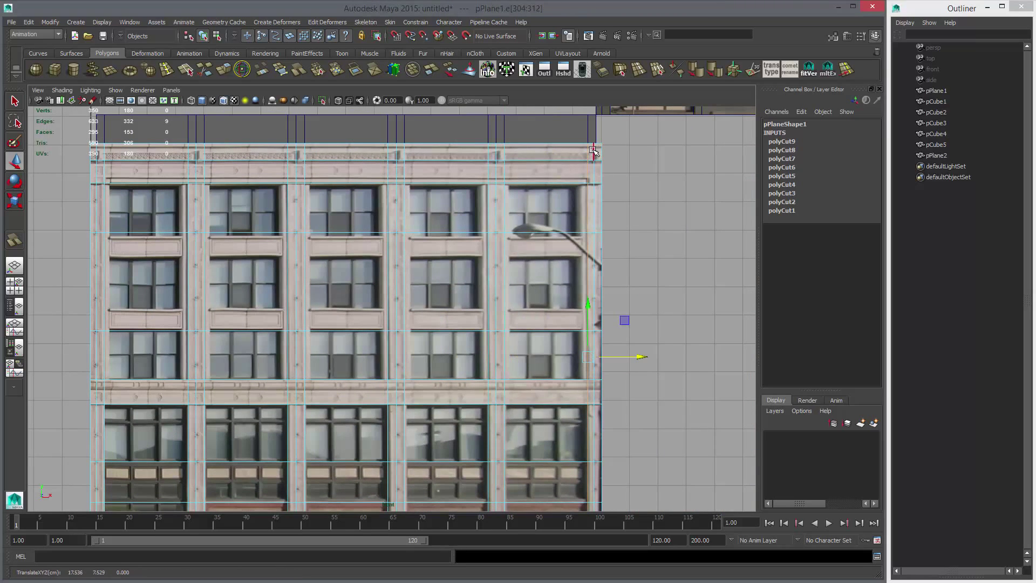
{"action": "left_click", "coordinate": [596, 138]}
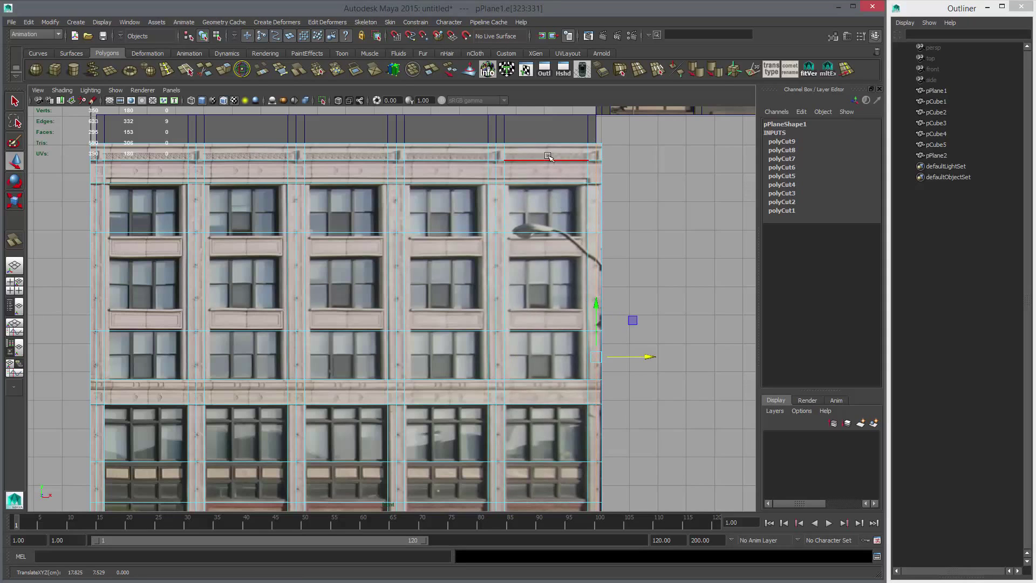
{"action": "right_click_drag", "start_coordinate": [548, 156], "coordinate": [562, 150]}
{"action": "left_click", "coordinate": [561, 159]}
Step: Delete the reference cubes and the spare textured plane, and hide the wireframe over the shaded facade
{"action": "middle_click_drag", "start_coordinate": [666, 290], "coordinate": [708, 194], "text": "alt"}
{"action": "right_click_drag", "start_coordinate": [709, 194], "coordinate": [512, 221], "text": "alt"}
{"action": "middle_click_drag", "start_coordinate": [496, 204], "coordinate": [511, 263], "text": "alt"}
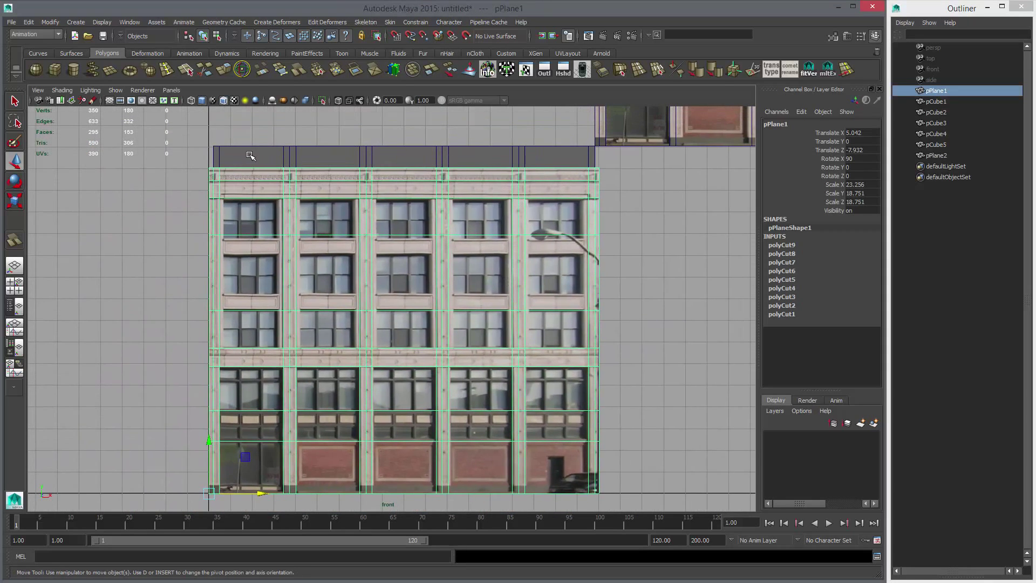
{"action": "left_click_drag", "start_coordinate": [250, 156], "coordinate": [646, 138]}
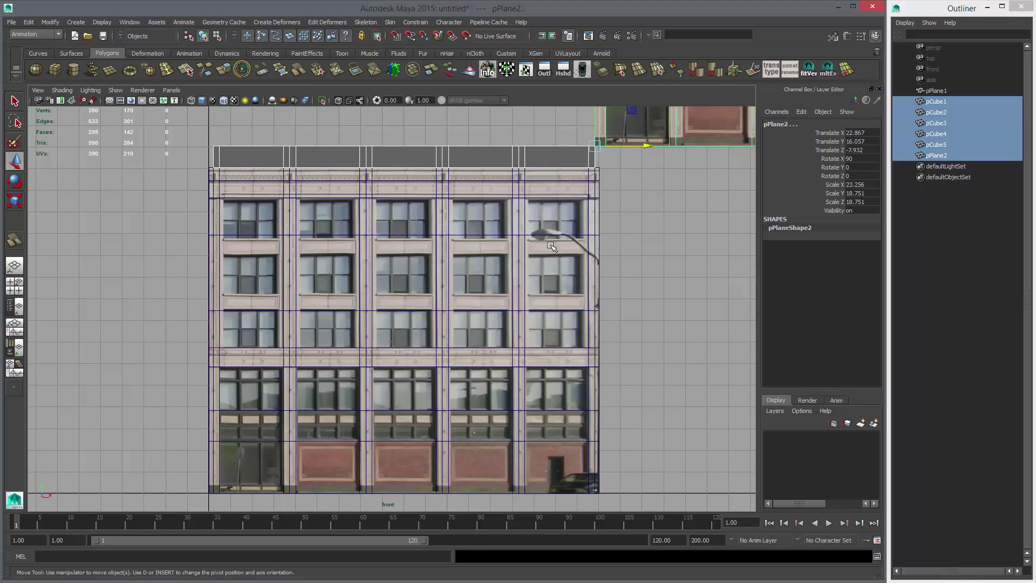
{"action": "key", "text": "Delete"}
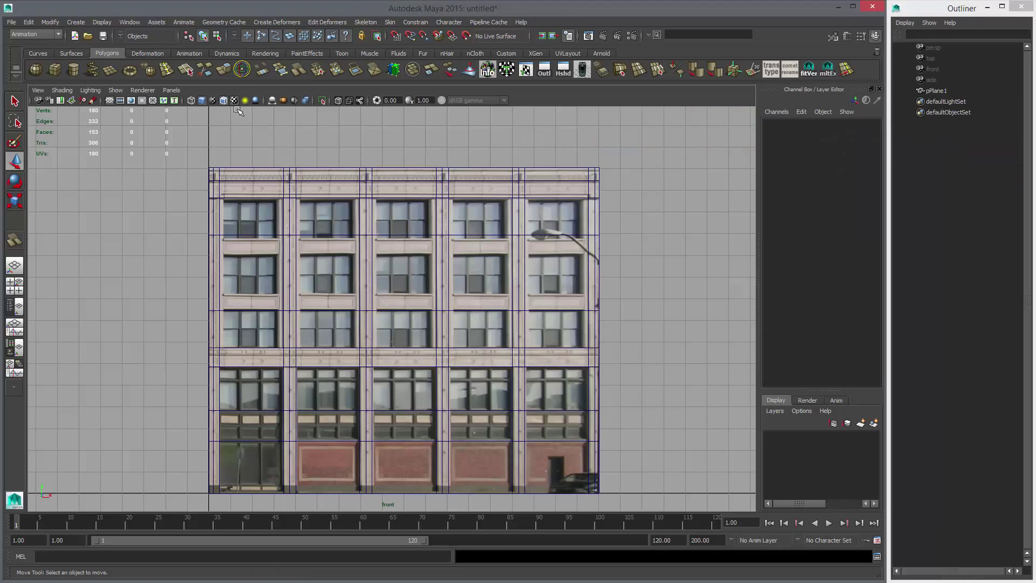
{"action": "left_click", "coordinate": [224, 100]}
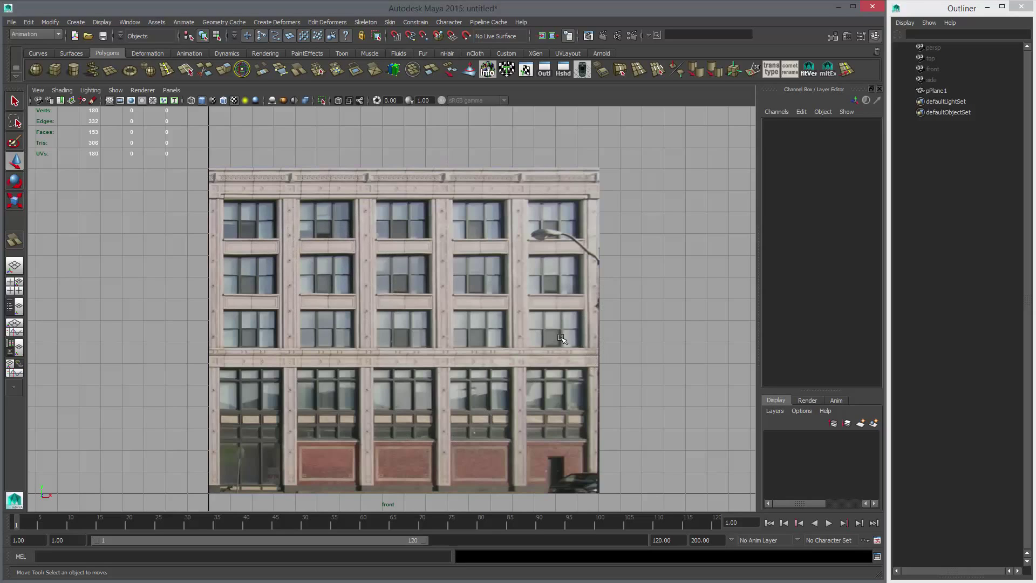
Step: With the Insert Edge Loop Tool set to 2 multiple edge loops, add two evenly spaced vertical loops in each of the five bays
{"action": "left_click", "coordinate": [361, 273]}
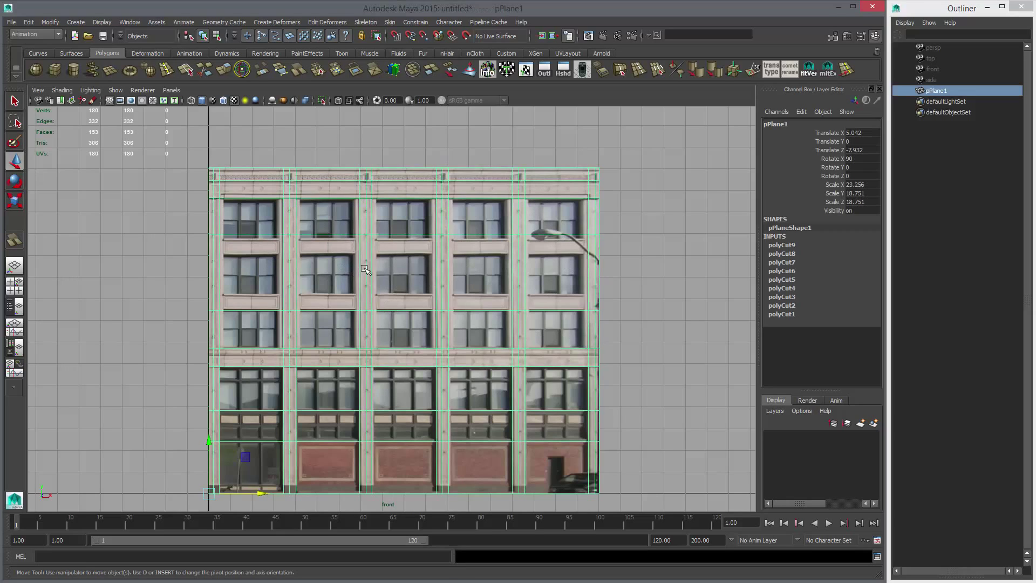
{"action": "scroll", "coordinate": [336, 269], "scroll_direction": "up", "scroll_amount": 3}
{"action": "left_click", "coordinate": [158, 67]}
{"action": "key", "text": "ctrl+z"}
{"action": "left_click", "coordinate": [164, 67]}
{"action": "double_click", "coordinate": [16, 240]}
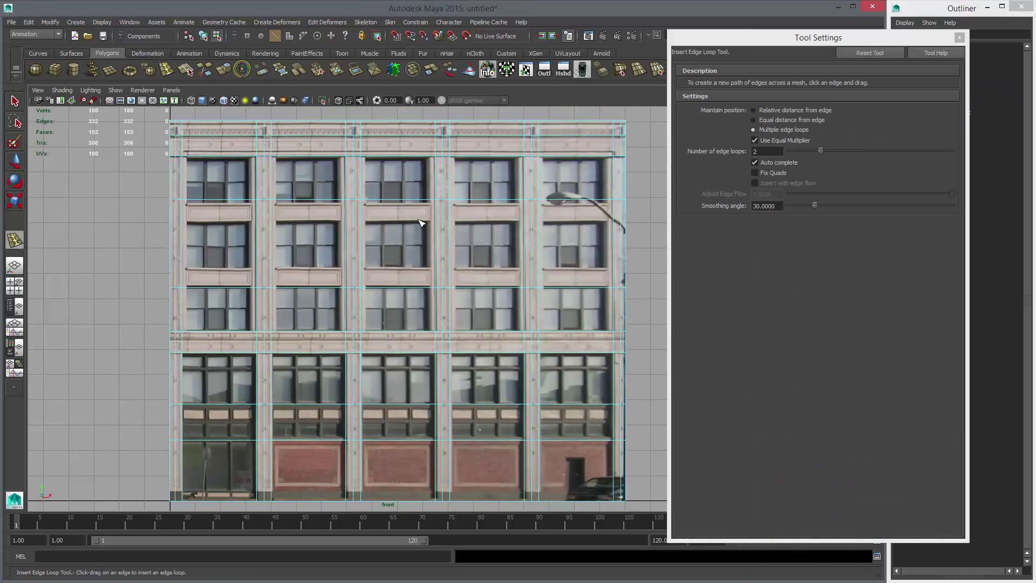
{"action": "middle_click_drag", "start_coordinate": [587, 145], "coordinate": [590, 124], "text": "alt"}
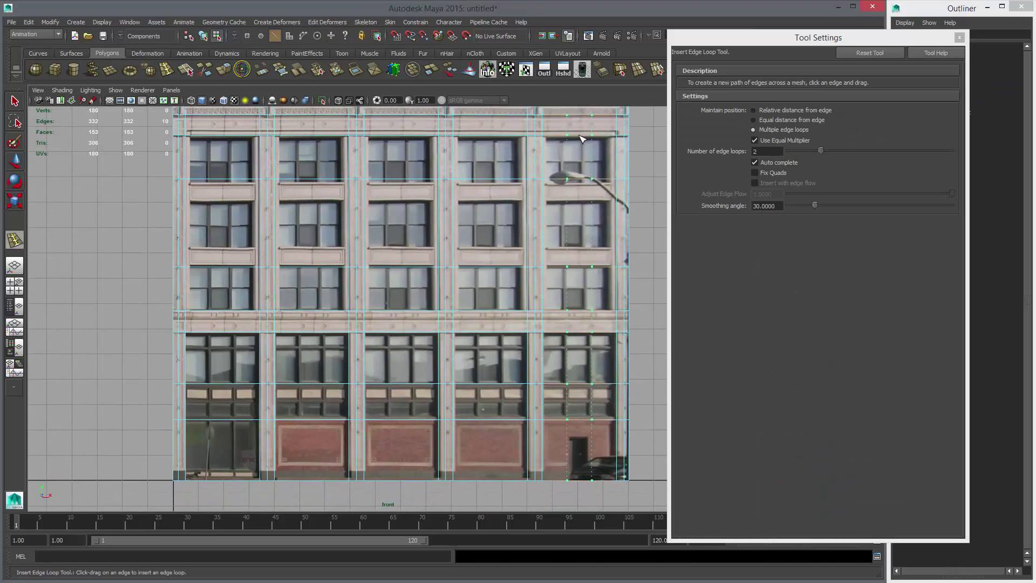
{"action": "left_click", "coordinate": [574, 139]}
{"action": "left_click", "coordinate": [502, 139]}
{"action": "left_click", "coordinate": [395, 139]}
{"action": "left_click", "coordinate": [318, 140]}
{"action": "left_click", "coordinate": [222, 135]}
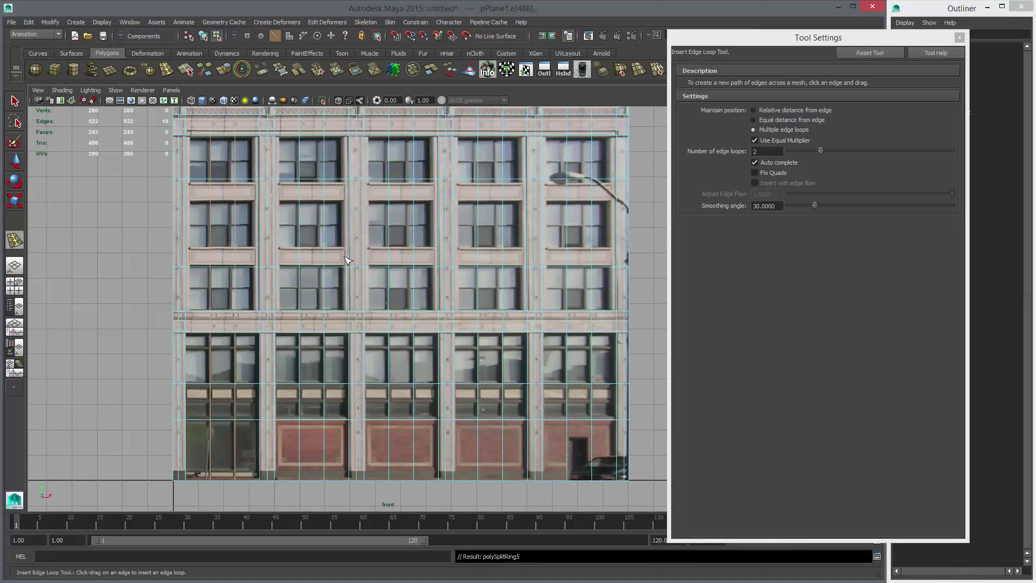
Step: Insert two horizontal edge loops across the second window row and one each across the first and third rows, storefront windows and brick base
{"action": "left_click", "coordinate": [324, 222]}
{"action": "middle_click_drag", "start_coordinate": [401, 227], "coordinate": [393, 273], "text": "alt"}
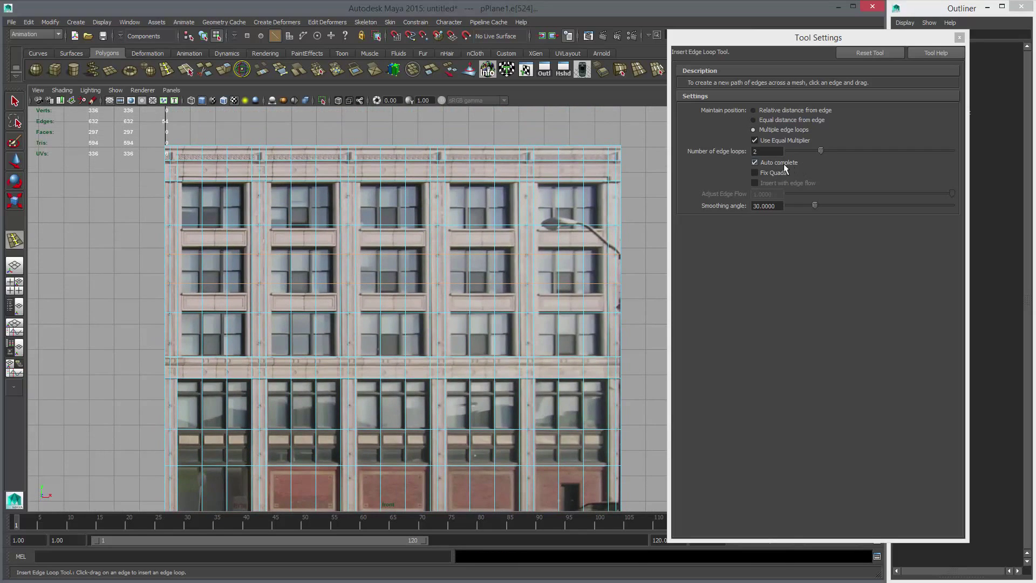
{"action": "left_click", "coordinate": [771, 153]}
{"action": "middle_click_drag", "start_coordinate": [593, 215], "coordinate": [543, 213], "text": "alt"}
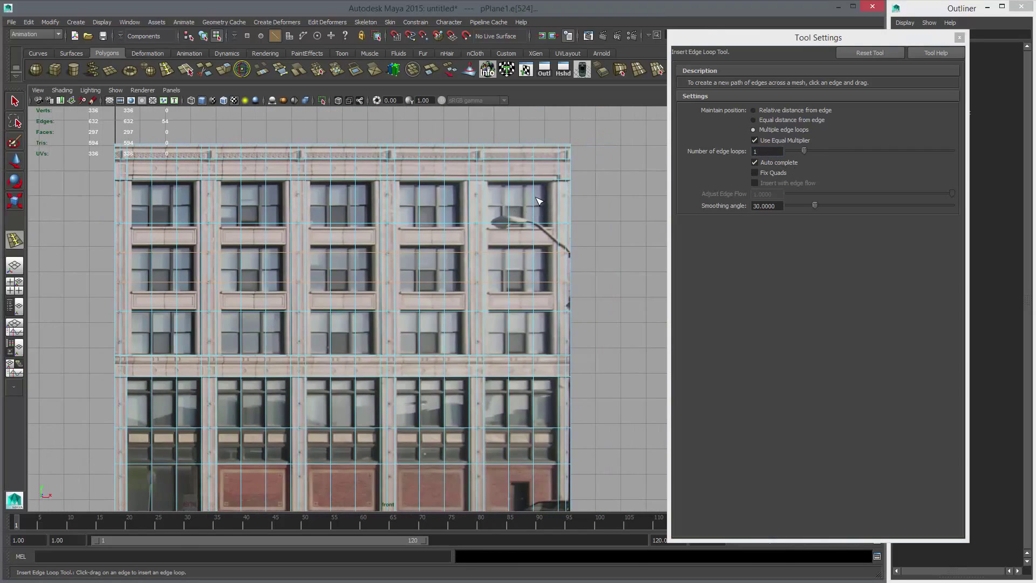
{"action": "left_click", "coordinate": [535, 195]}
{"action": "middle_click_drag", "start_coordinate": [501, 284], "coordinate": [504, 250], "text": "alt"}
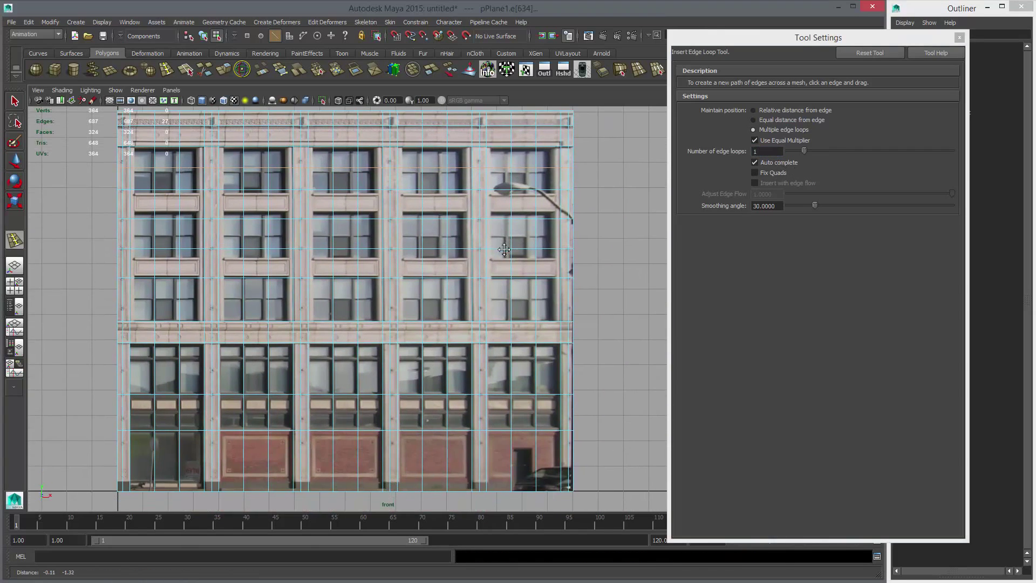
{"action": "left_click", "coordinate": [246, 299]}
{"action": "middle_click_drag", "start_coordinate": [245, 370], "coordinate": [251, 307], "text": "alt"}
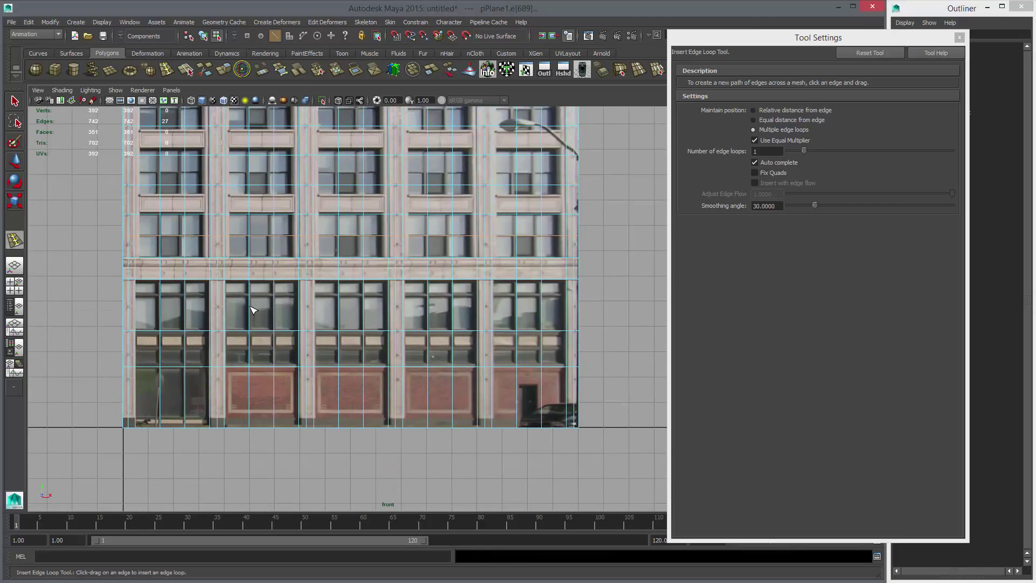
{"action": "left_click", "coordinate": [253, 309]}
{"action": "middle_click_drag", "start_coordinate": [257, 396], "coordinate": [264, 358], "text": "alt"}
{"action": "left_click", "coordinate": [260, 360]}
Step: Close the edge loop tool settings, return to object mode and delete the facade plane's construction history
{"action": "middle_click_drag", "start_coordinate": [452, 335], "coordinate": [441, 392], "text": "alt"}
{"action": "key", "text": "w"}
{"action": "left_click", "coordinate": [960, 38]}
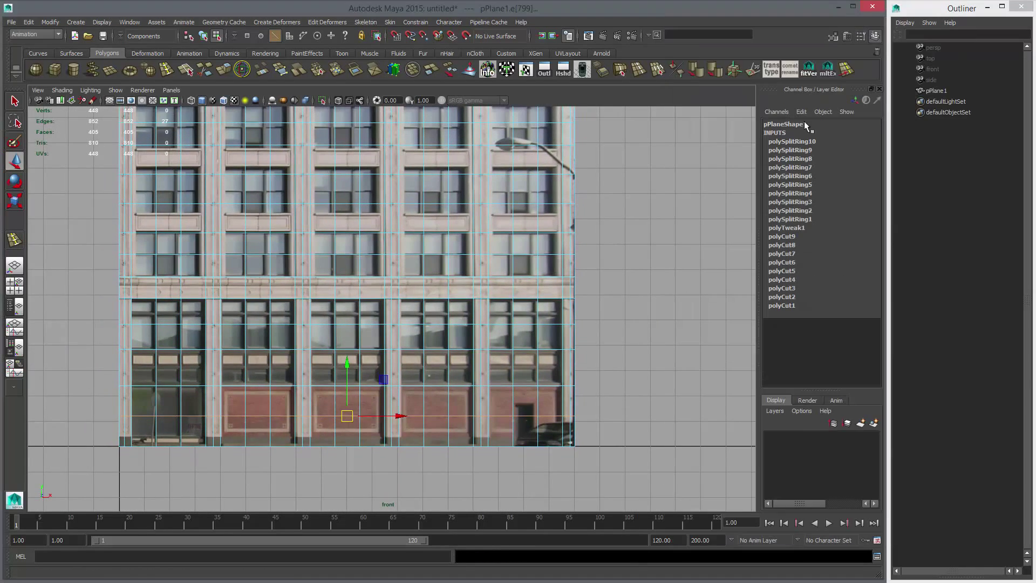
{"action": "right_click_drag", "start_coordinate": [496, 225], "coordinate": [542, 212]}
{"action": "left_click", "coordinate": [539, 262]}
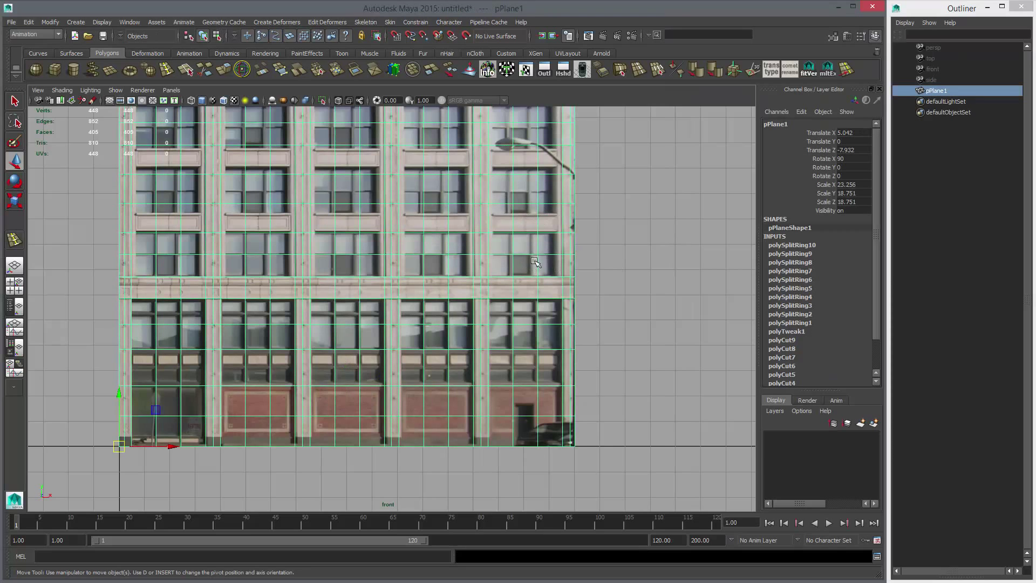
{"action": "middle_click_drag", "start_coordinate": [540, 262], "coordinate": [586, 289], "text": "alt"}
{"action": "scroll", "coordinate": [622, 336], "scroll_direction": "down", "scroll_amount": 1}
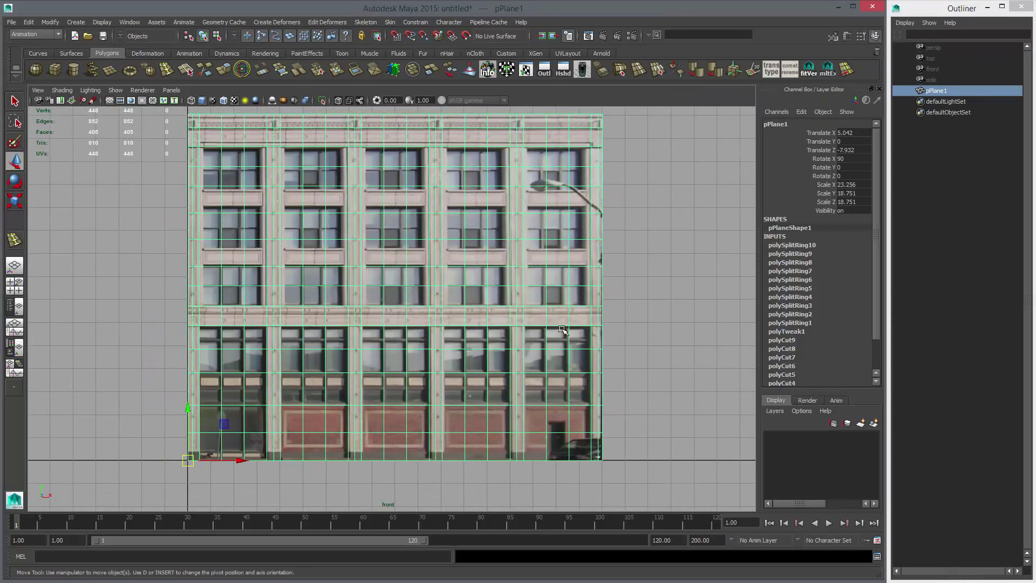
{"action": "middle_click_drag", "start_coordinate": [506, 269], "coordinate": [528, 262], "text": "alt"}
{"action": "key", "text": "alt+shift+d"}
Step: Inspect the subdivided facade from several angles in the perspective view
{"action": "key", "text": "space"}
{"action": "key", "text": "space"}
{"action": "left_click_drag", "start_coordinate": [621, 234], "coordinate": [536, 336], "text": "alt"}
{"action": "left_click", "coordinate": [603, 311]}
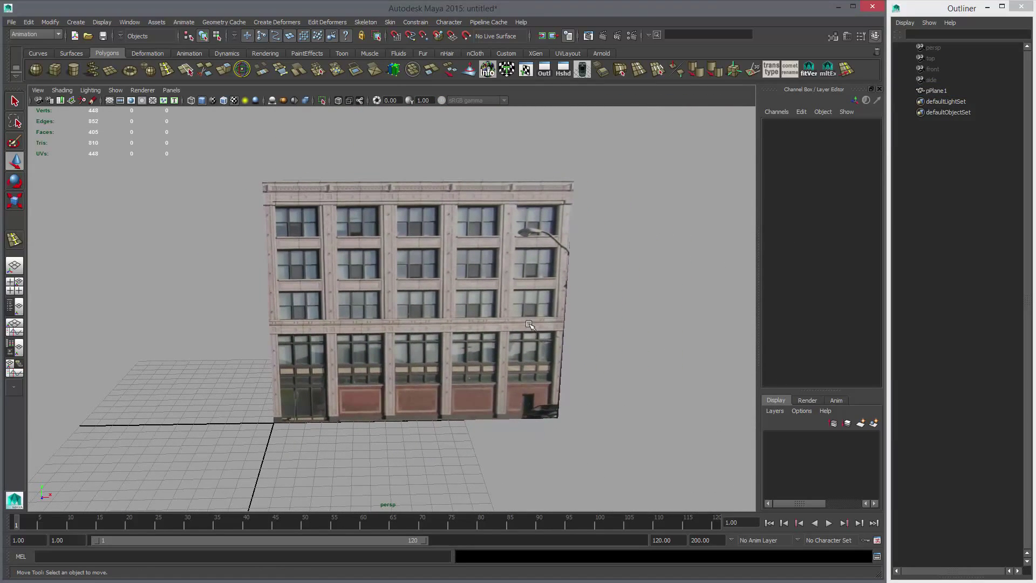
{"action": "left_click_drag", "start_coordinate": [500, 280], "coordinate": [504, 274], "text": "alt"}
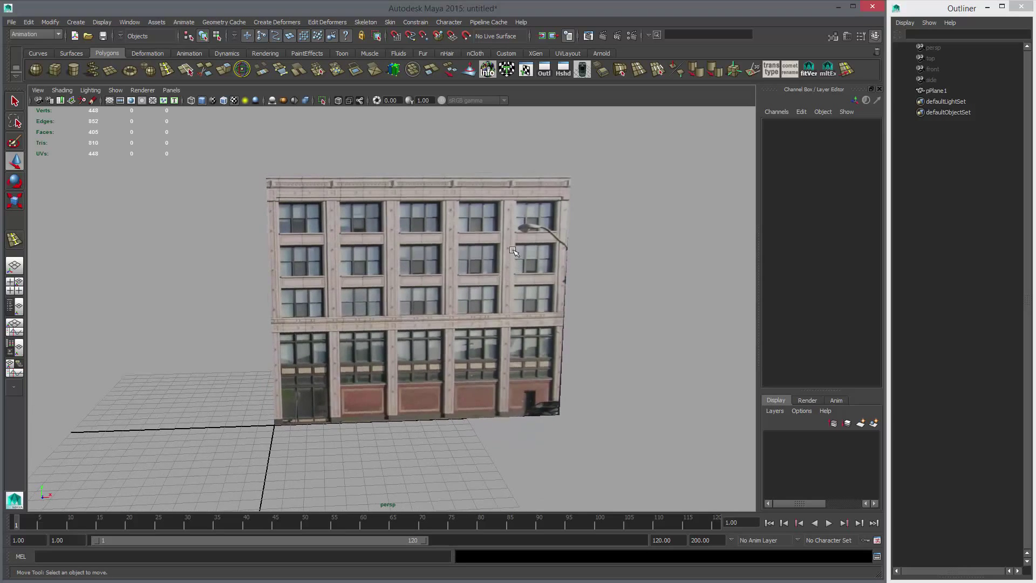
{"action": "middle_click_drag", "start_coordinate": [511, 249], "coordinate": [469, 264], "text": "alt"}
{"action": "right_click_drag", "start_coordinate": [470, 264], "coordinate": [510, 293], "text": "alt"}
{"action": "left_click", "coordinate": [509, 282]}
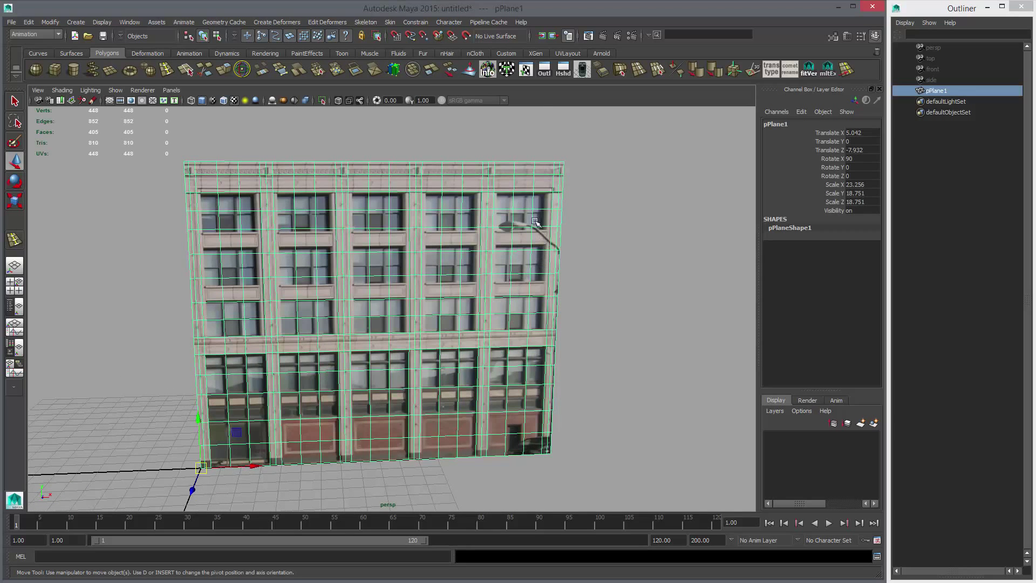
Step: Check the facade's UV layout over the building photo in the UV Texture Editor, then return to the perspective view
{"action": "left_click", "coordinate": [526, 69]}
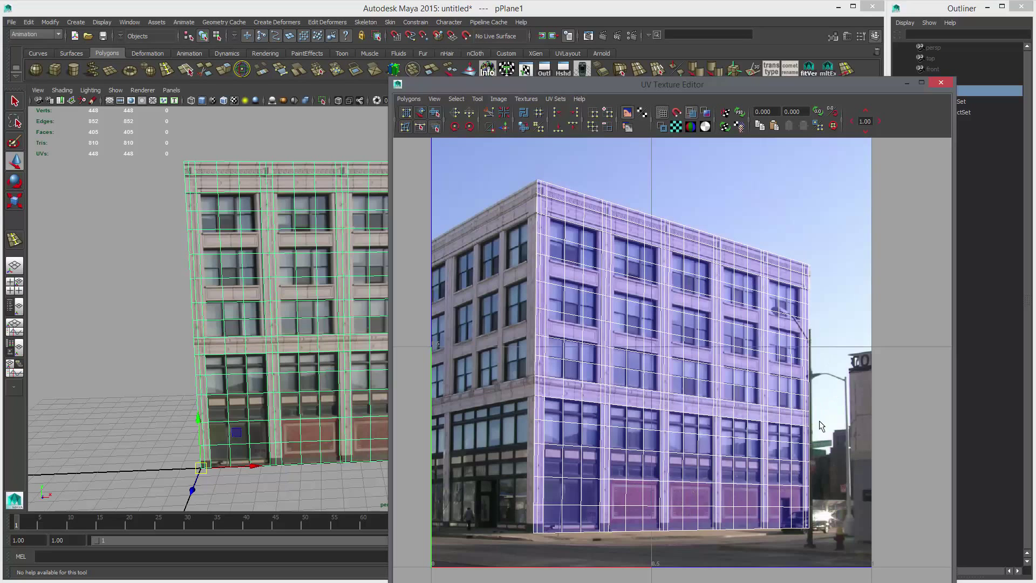
{"action": "left_click", "coordinate": [940, 86]}
{"action": "left_click_drag", "start_coordinate": [558, 285], "coordinate": [529, 264], "text": "alt"}
{"action": "left_click_drag", "start_coordinate": [343, 313], "coordinate": [560, 257], "text": "alt"}
{"action": "left_click", "coordinate": [560, 257]}
{"action": "left_click", "coordinate": [384, 221]}
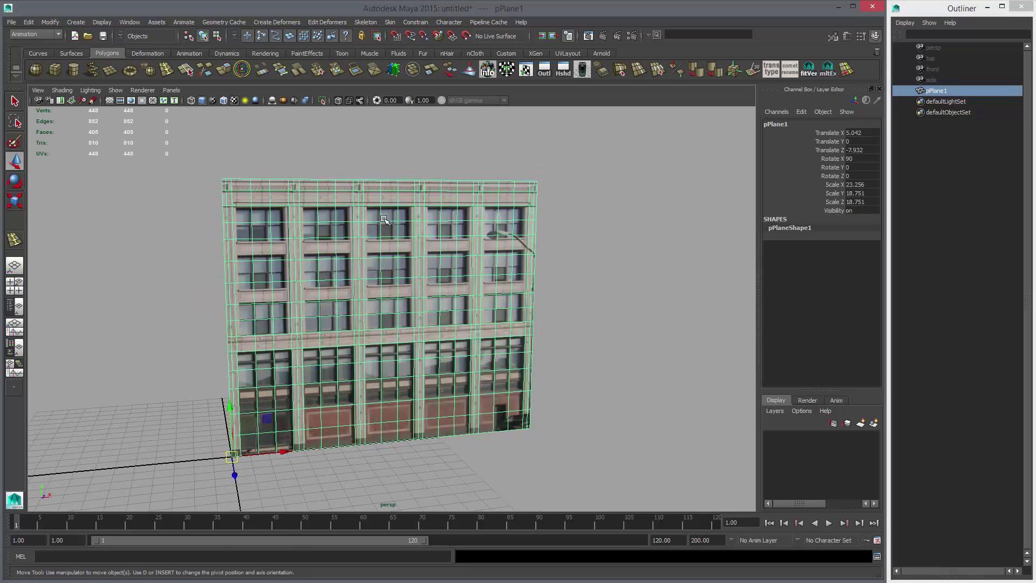
Step: Create a polygon plane scaled to about 15.57 and rotate it upright in front of the facade
{"action": "left_click", "coordinate": [110, 73]}
{"action": "middle_click_drag", "start_coordinate": [448, 403], "coordinate": [669, 250]}
{"action": "key", "text": "e"}
{"action": "left_click_drag", "start_coordinate": [541, 253], "coordinate": [634, 302]}
{"action": "key", "text": "r"}
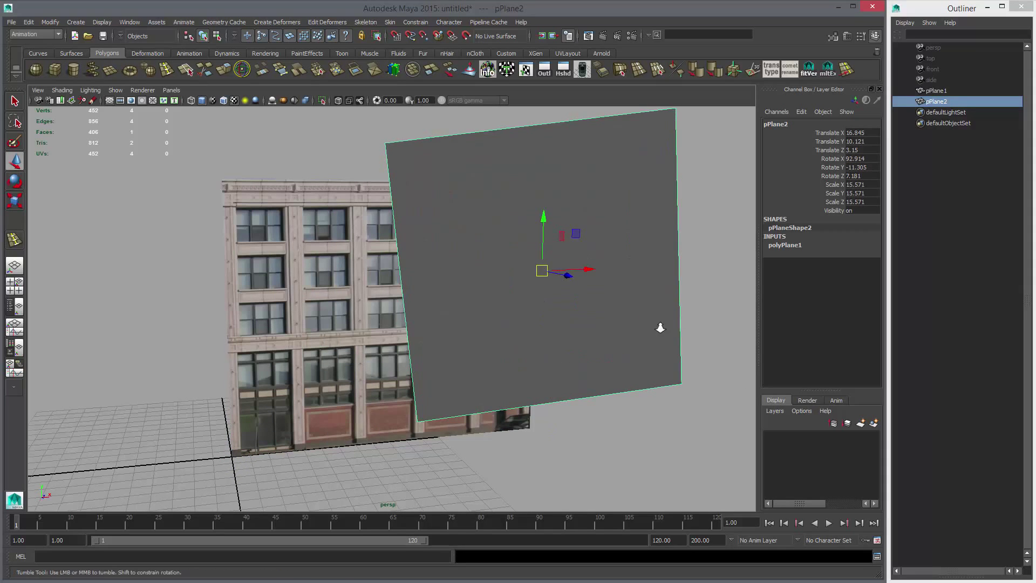
{"action": "right_click_drag", "start_coordinate": [642, 327], "coordinate": [604, 323], "text": "alt"}
Step: Snap the new plane's two left corner vertices to the facade's upper-left and lower-left corners
{"action": "right_click_drag", "start_coordinate": [423, 225], "coordinate": [380, 222]}
{"action": "left_click_drag", "start_coordinate": [354, 152], "coordinate": [444, 220]}
{"action": "middle_click_drag", "start_coordinate": [426, 207], "coordinate": [233, 188]}
{"action": "left_click_drag", "start_coordinate": [369, 350], "coordinate": [463, 458]}
{"action": "middle_click_drag", "start_coordinate": [458, 451], "coordinate": [263, 430]}
Step: Snap the new plane's two right corner vertices to the facade's lower-right and upper-right corners
{"action": "left_click_drag", "start_coordinate": [664, 332], "coordinate": [570, 450]}
{"action": "middle_click_drag", "start_coordinate": [569, 451], "coordinate": [508, 409]}
{"action": "key", "text": "ctrl+z"}
{"action": "left_click_drag", "start_coordinate": [554, 324], "coordinate": [712, 447]}
{"action": "middle_click_drag", "start_coordinate": [525, 409], "coordinate": [508, 409]}
{"action": "left_click_drag", "start_coordinate": [651, 128], "coordinate": [561, 224]}
{"action": "left_click_drag", "start_coordinate": [622, 146], "coordinate": [513, 200]}
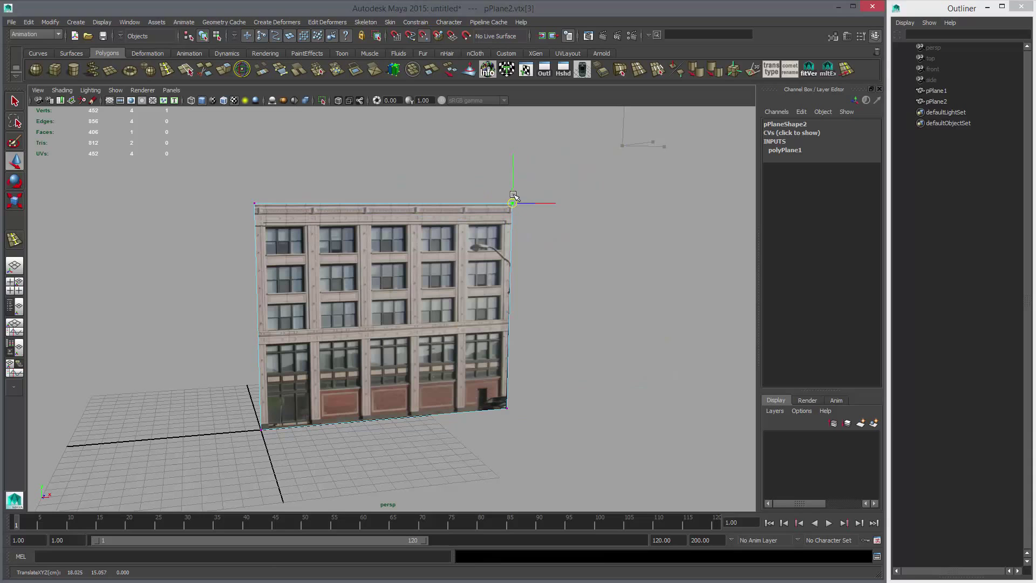
Step: Freeze and reset the transformations of both planes, then delete their construction history
{"action": "left_click", "coordinate": [942, 100]}
{"action": "left_click_drag", "start_coordinate": [678, 236], "coordinate": [398, 226], "text": "alt"}
{"action": "left_click_drag", "start_coordinate": [317, 240], "coordinate": [305, 200], "text": "alt"}
{"action": "left_click", "coordinate": [50, 22]}
{"action": "left_click_drag", "start_coordinate": [211, 156], "coordinate": [324, 237]}
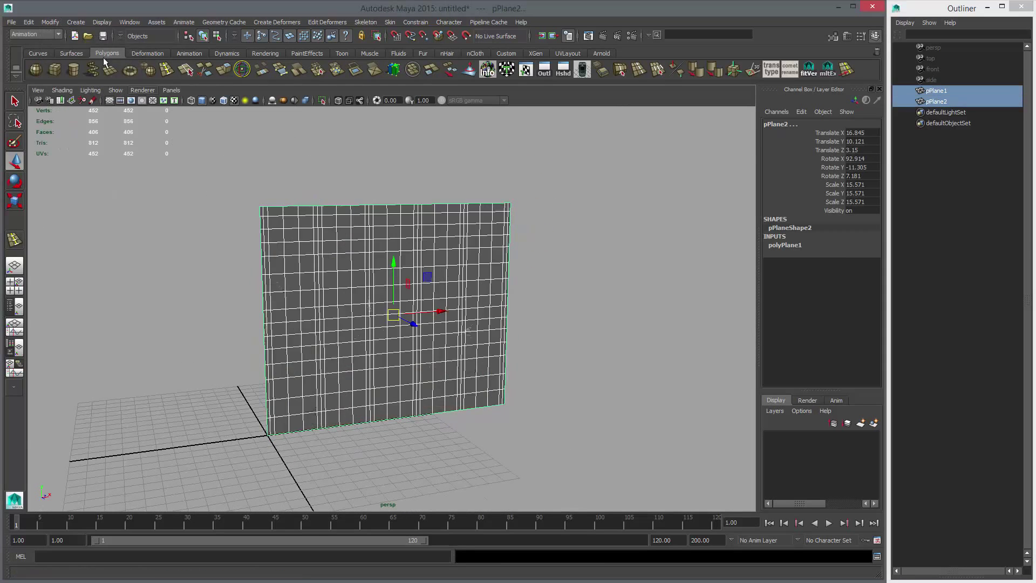
{"action": "left_click", "coordinate": [50, 23]}
{"action": "left_click", "coordinate": [59, 47]}
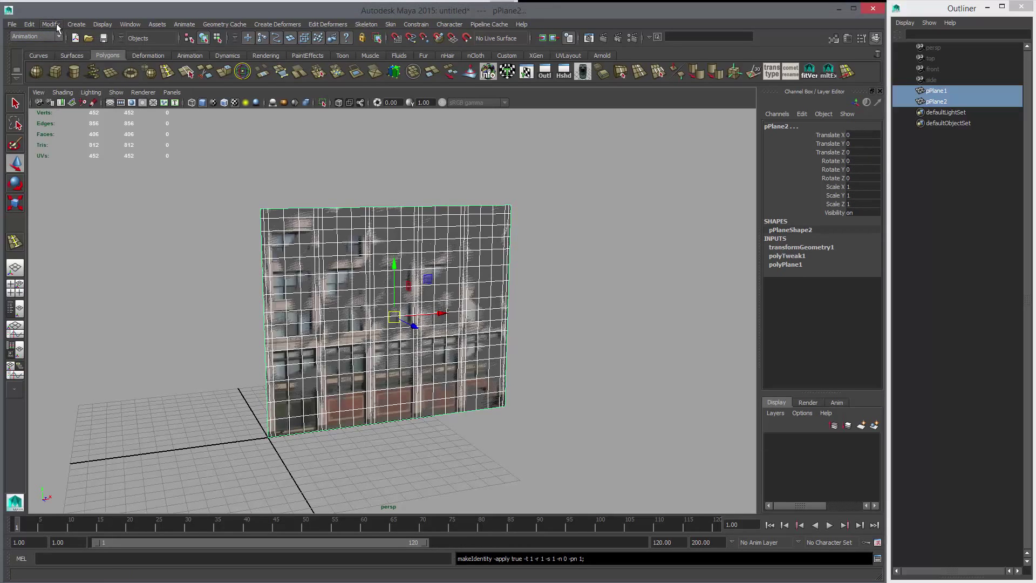
{"action": "left_click", "coordinate": [56, 27]}
{"action": "left_click", "coordinate": [63, 44]}
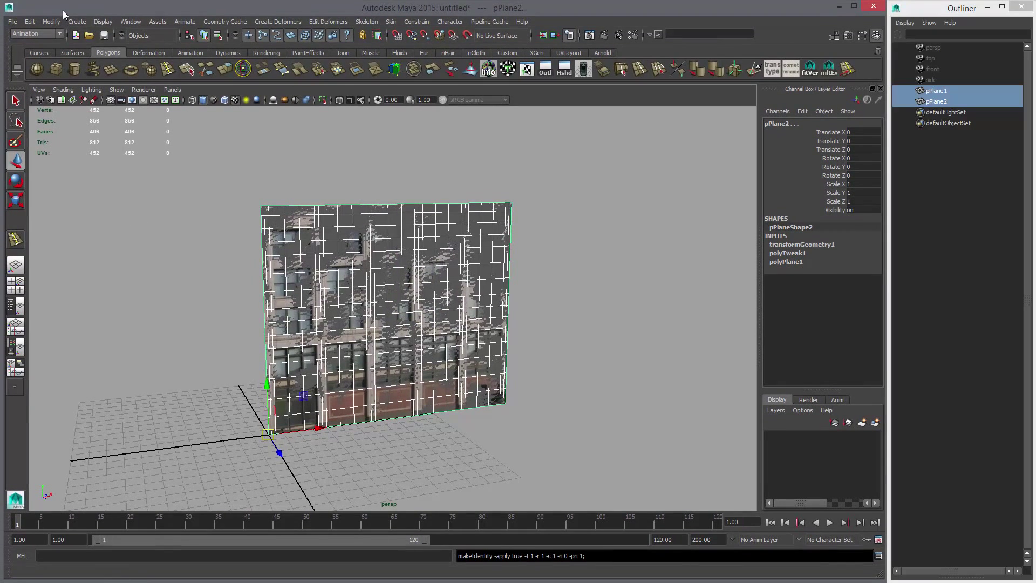
{"action": "left_click_drag", "start_coordinate": [462, 259], "coordinate": [482, 252], "text": "alt"}
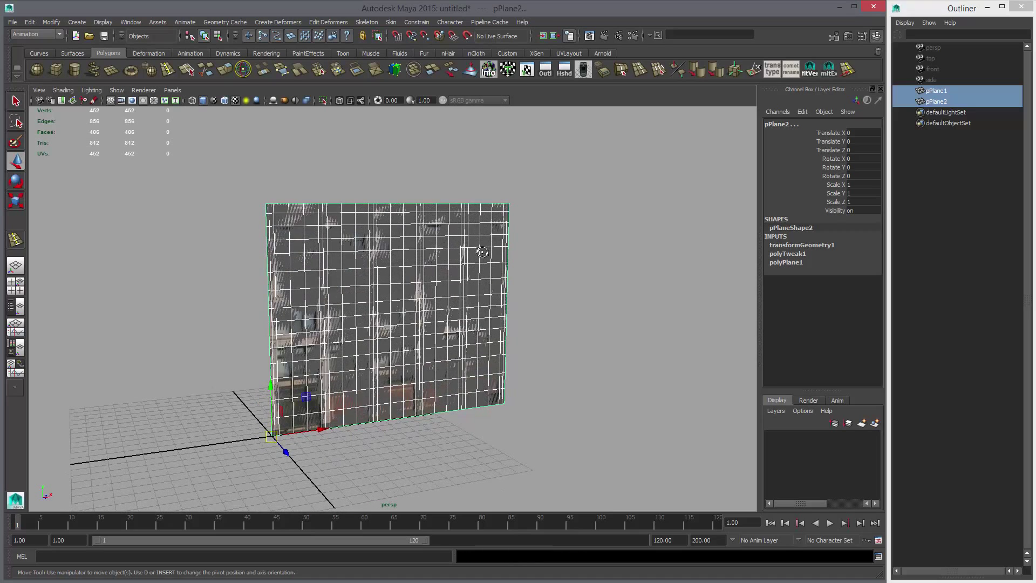
{"action": "key", "text": "alt+shift+d"}
Step: Rename the subdivided facade plane as source1 and the clean matching plane as target
{"action": "double_click", "coordinate": [950, 91]}
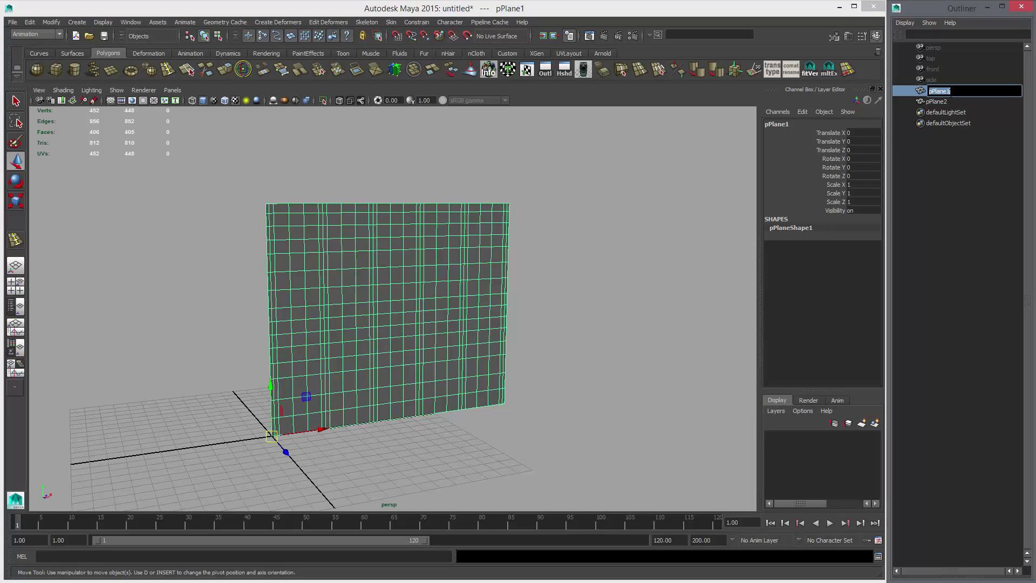
{"action": "type", "text": "source1"}
{"action": "key", "text": "Return"}
{"action": "double_click", "coordinate": [948, 102]}
{"action": "type", "text": "target"}
{"action": "key", "text": "Return"}
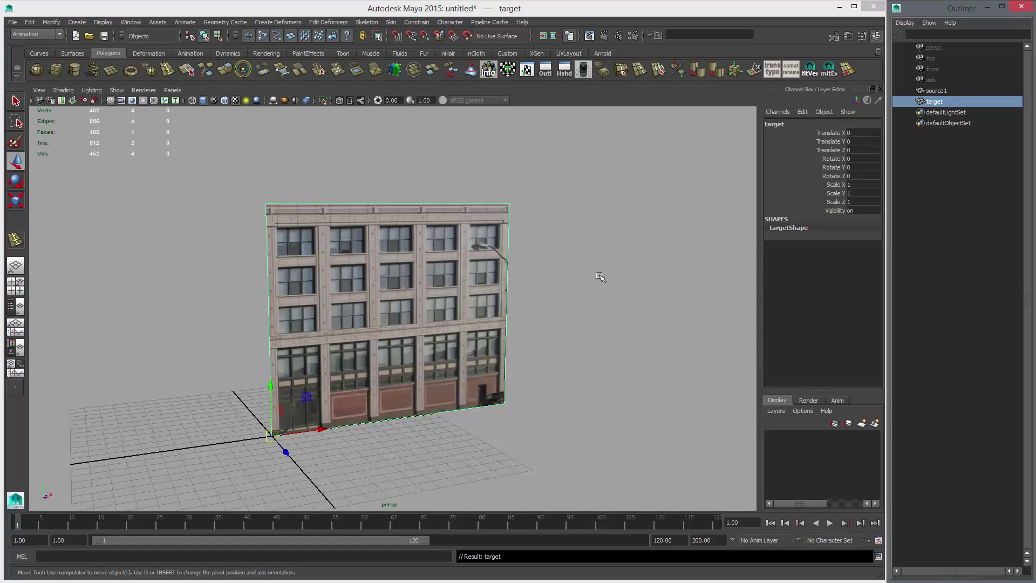
Step: Hide the source1 plane and select the target plane
{"action": "left_click_drag", "start_coordinate": [600, 275], "coordinate": [628, 411], "text": "alt"}
{"action": "left_click_drag", "start_coordinate": [588, 317], "coordinate": [683, 286], "text": "alt"}
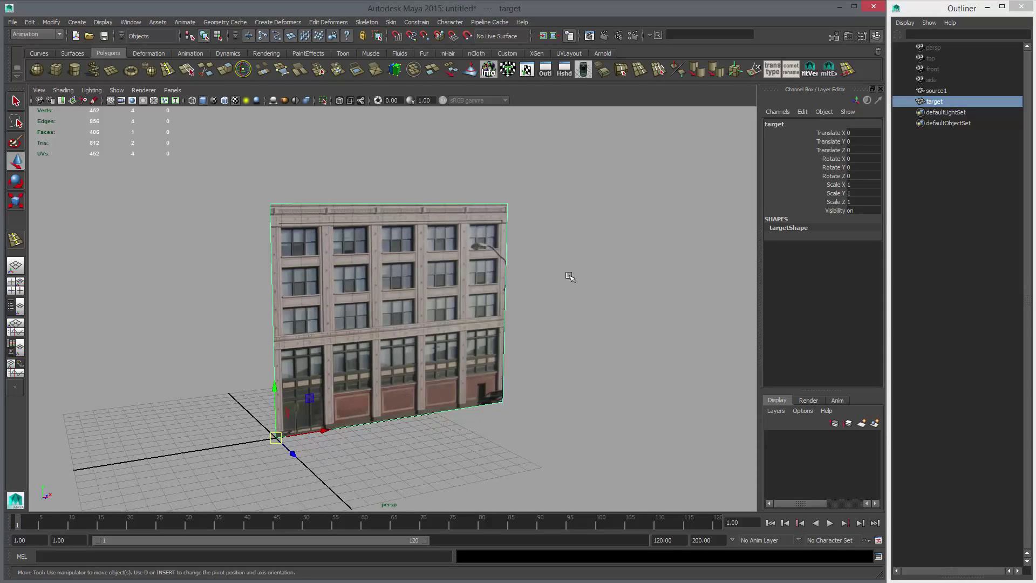
{"action": "left_click_drag", "start_coordinate": [570, 277], "coordinate": [558, 280], "text": "alt"}
{"action": "scroll", "coordinate": [558, 281], "scroll_direction": "up", "scroll_amount": 1}
{"action": "left_click", "coordinate": [559, 299]}
{"action": "left_click_drag", "start_coordinate": [544, 366], "coordinate": [526, 348], "text": "alt"}
{"action": "left_click", "coordinate": [939, 91]}
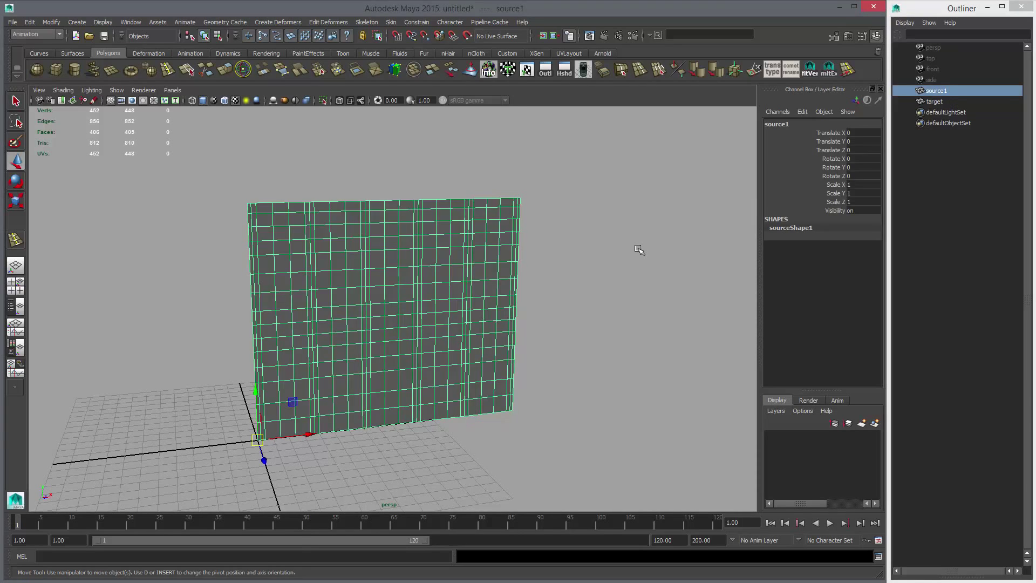
{"action": "key", "text": "ctrl+h"}
{"action": "left_click_drag", "start_coordinate": [518, 282], "coordinate": [506, 300], "text": "alt"}
{"action": "left_click", "coordinate": [467, 313]}
{"action": "left_click_drag", "start_coordinate": [548, 342], "coordinate": [567, 303], "text": "alt"}
Step: Open Transfer Maps for the target plane, clear the target mesh list and remove the existing diffuse output map
{"action": "key", "text": "space"}
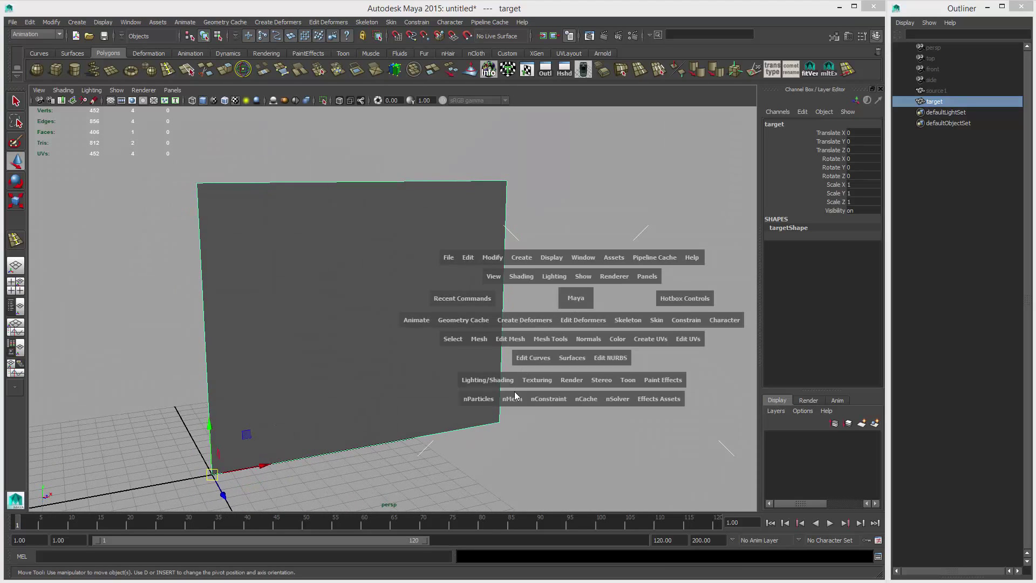
{"action": "left_click_drag", "start_coordinate": [488, 379], "coordinate": [495, 442]}
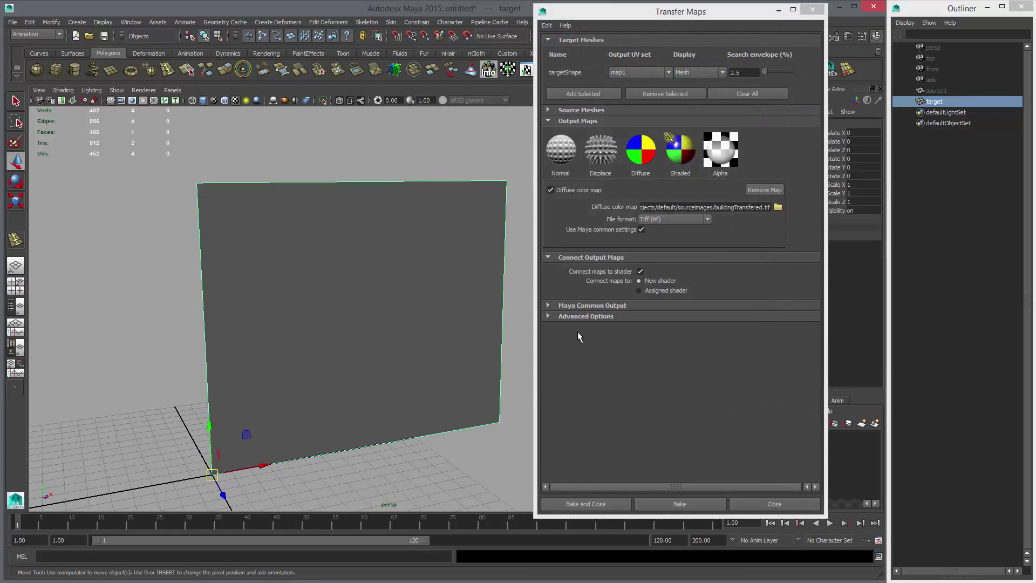
{"action": "left_click_drag", "start_coordinate": [432, 318], "coordinate": [456, 270], "text": "alt"}
{"action": "left_click", "coordinate": [765, 91]}
{"action": "left_click", "coordinate": [617, 97]}
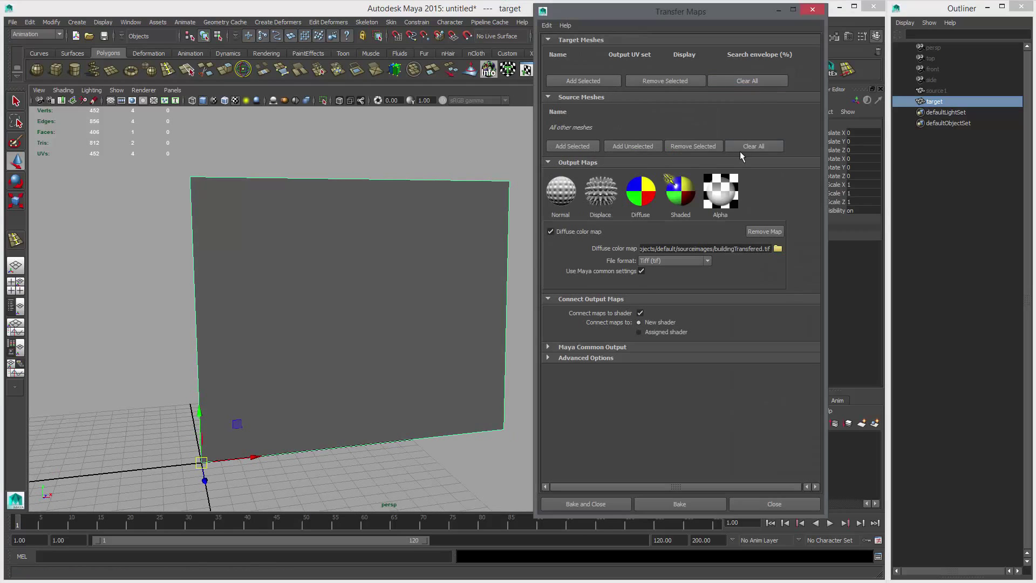
{"action": "left_click", "coordinate": [750, 232]}
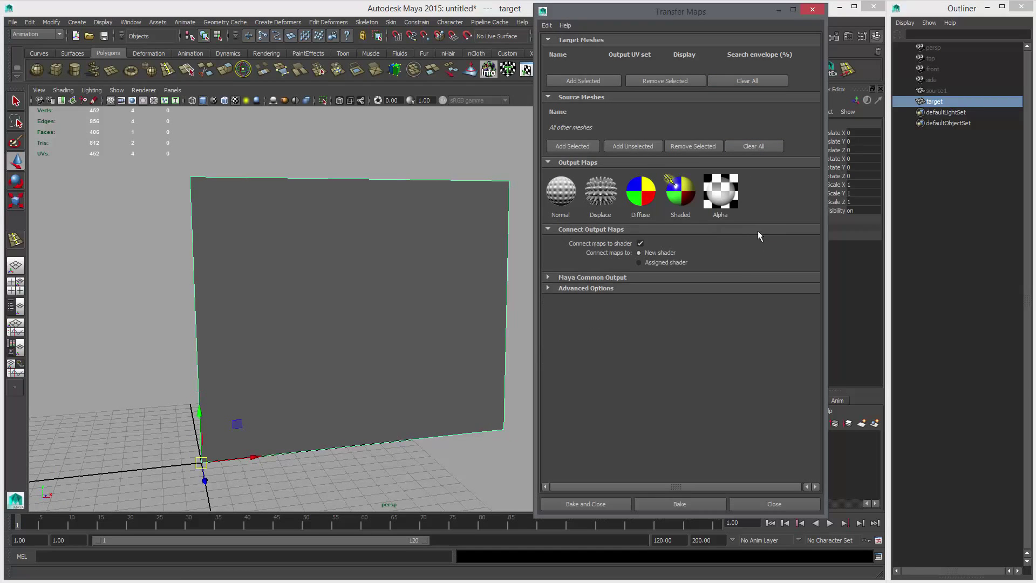
Step: Set the sampling quality to Low (2x2) in the common output settings and expand the advanced options
{"action": "left_click", "coordinate": [578, 278]}
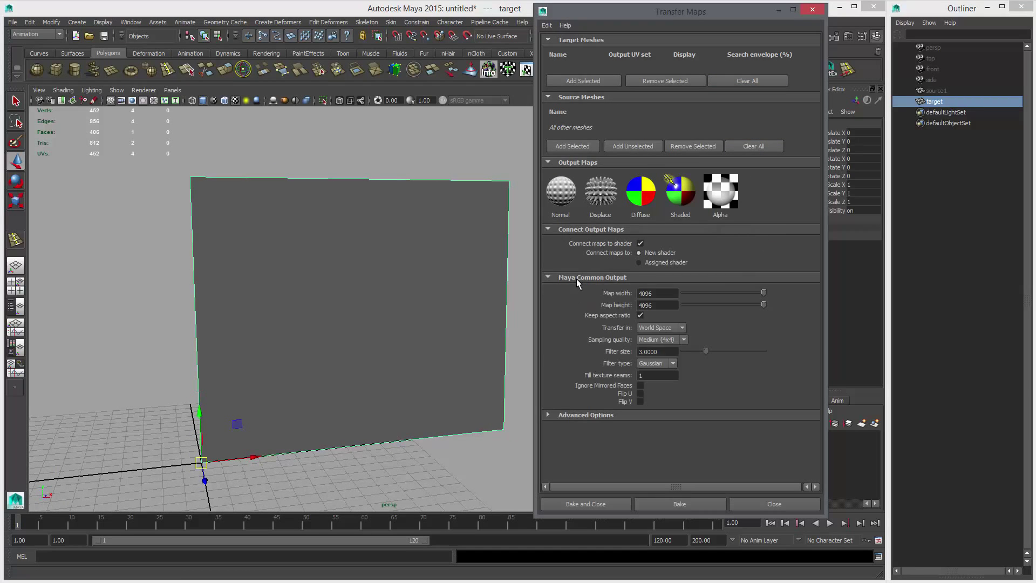
{"action": "left_click", "coordinate": [651, 340]}
{"action": "mouse_move", "coordinate": [405, 301]}
{"action": "left_mouse_down", "text": "alt"}
{"action": "mouse_move", "coordinate": [407, 322]}
{"action": "mouse_move", "coordinate": [432, 303]}
{"action": "mouse_move", "coordinate": [418, 303]}
{"action": "mouse_move", "coordinate": [412, 286]}
{"action": "left_mouse_up", "text": "alt"}
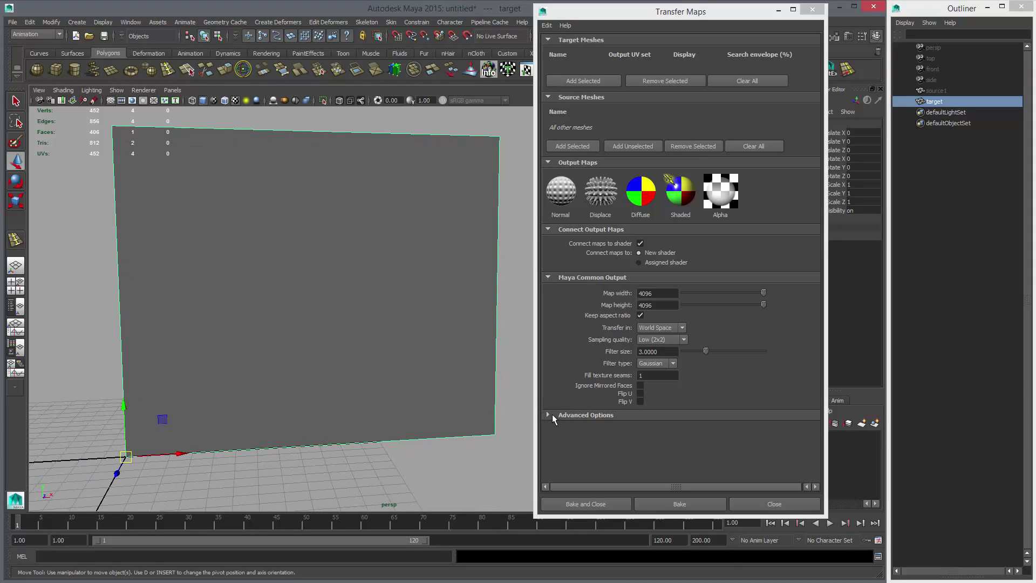
{"action": "left_click", "coordinate": [550, 416]}
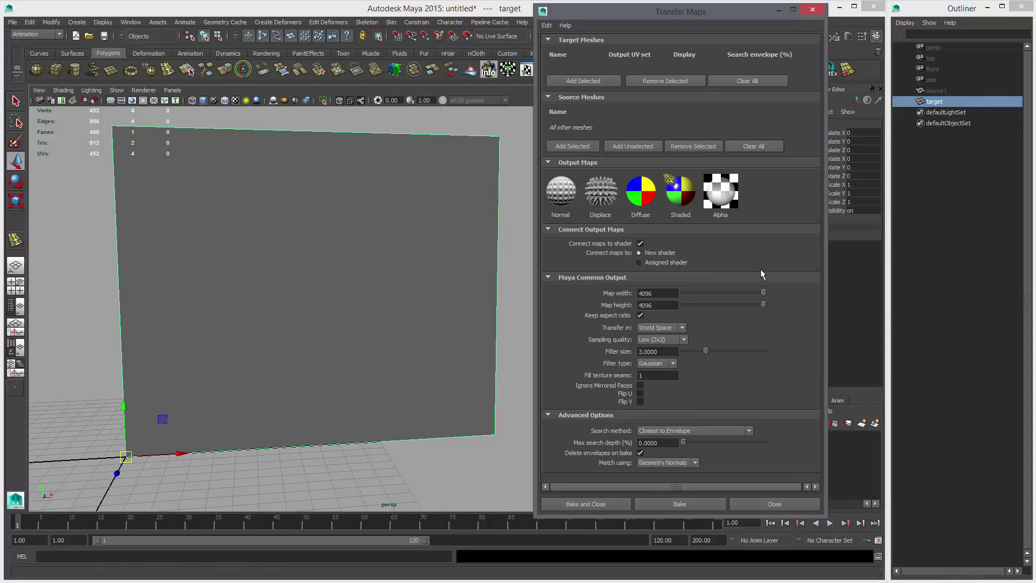
Step: Assign source1 as the source mesh and target as the target mesh for the map transfer
{"action": "left_click", "coordinate": [936, 90]}
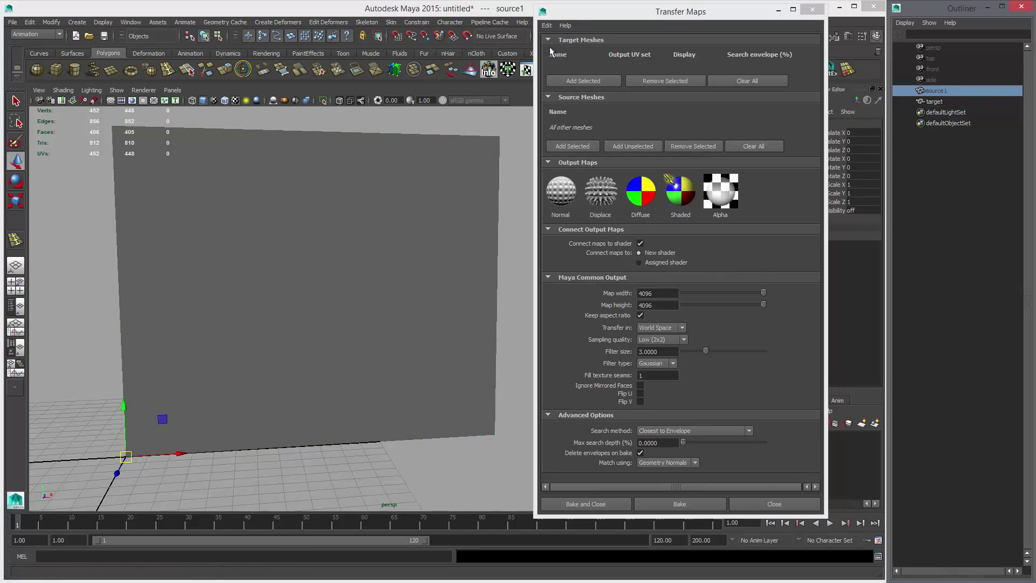
{"action": "left_click", "coordinate": [572, 146]}
{"action": "left_click", "coordinate": [935, 102]}
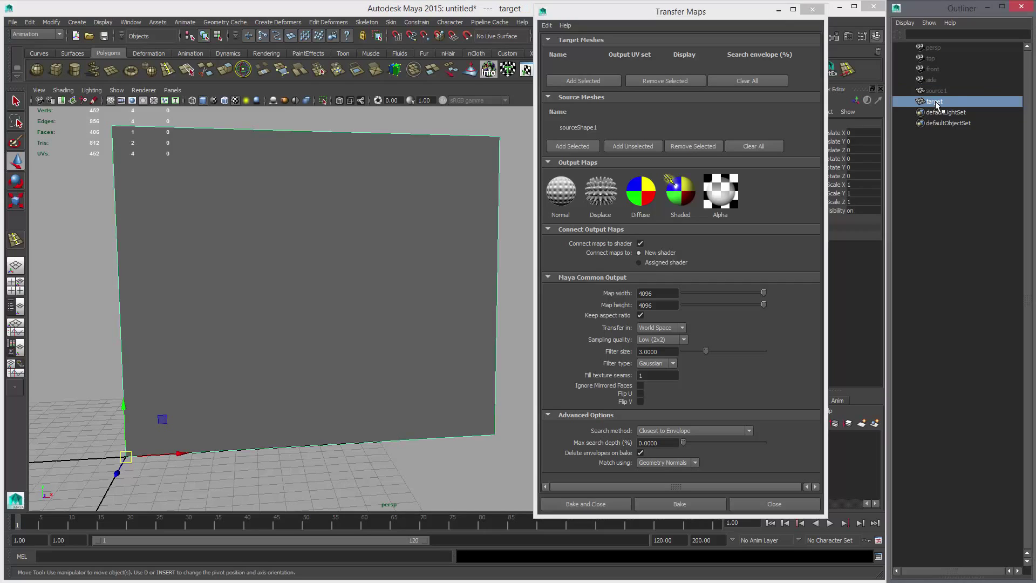
{"action": "left_click", "coordinate": [584, 81]}
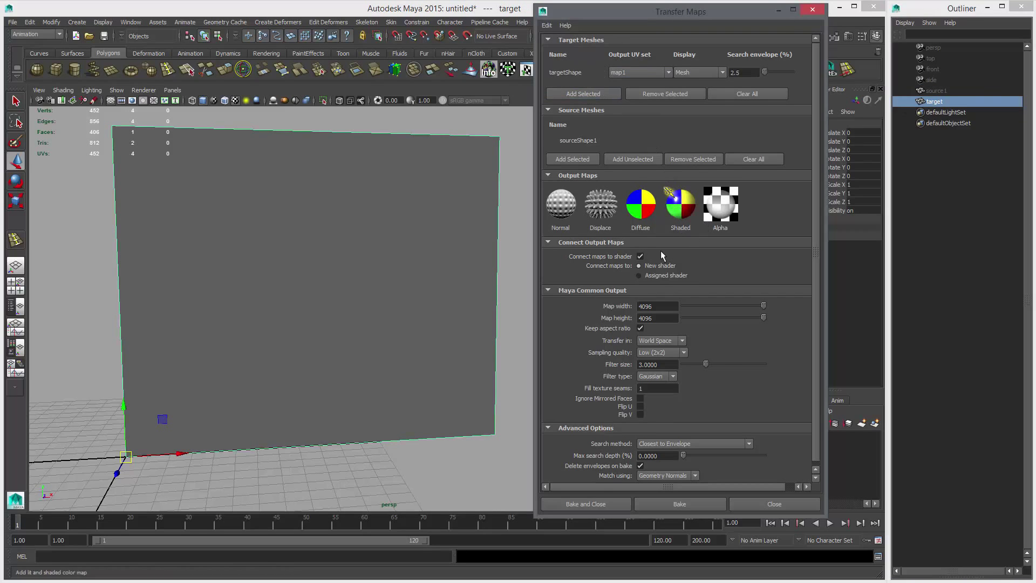
Step: Add a diffuse color output map and set its file format to Tiff (tif)
{"action": "left_click", "coordinate": [642, 206]}
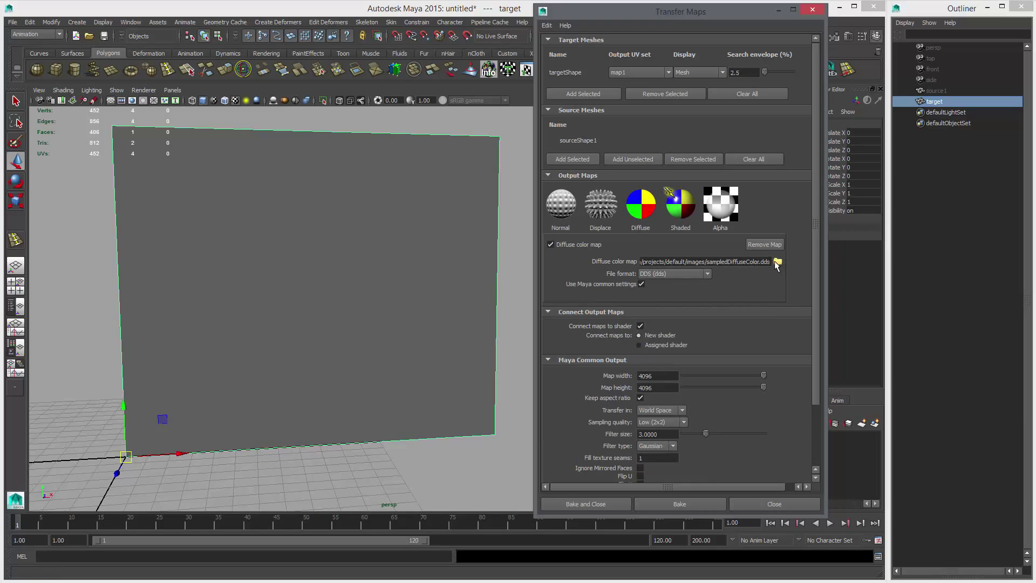
{"action": "left_click", "coordinate": [661, 275]}
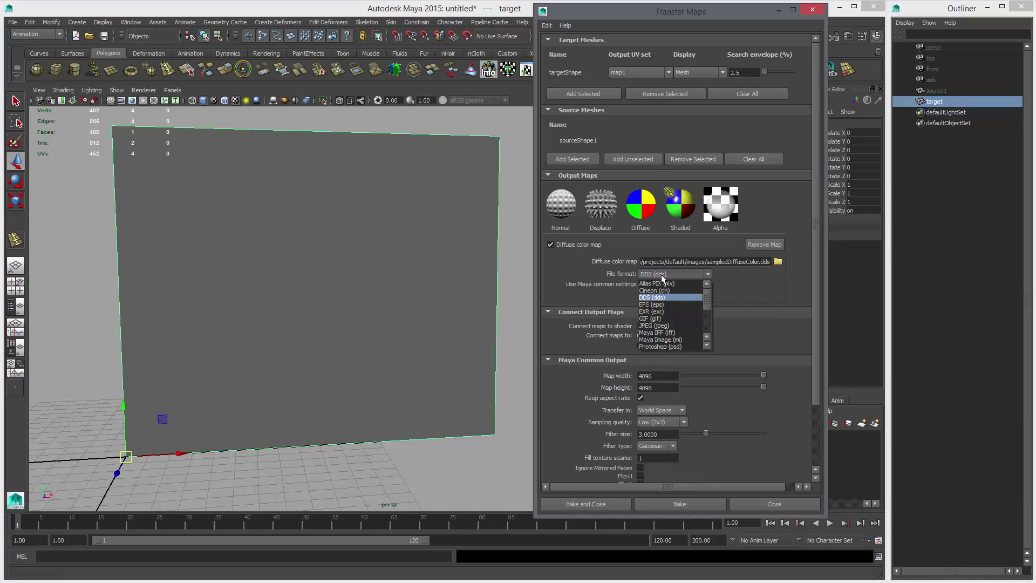
{"action": "scroll", "coordinate": [709, 305], "scroll_direction": "down", "scroll_amount": 3}
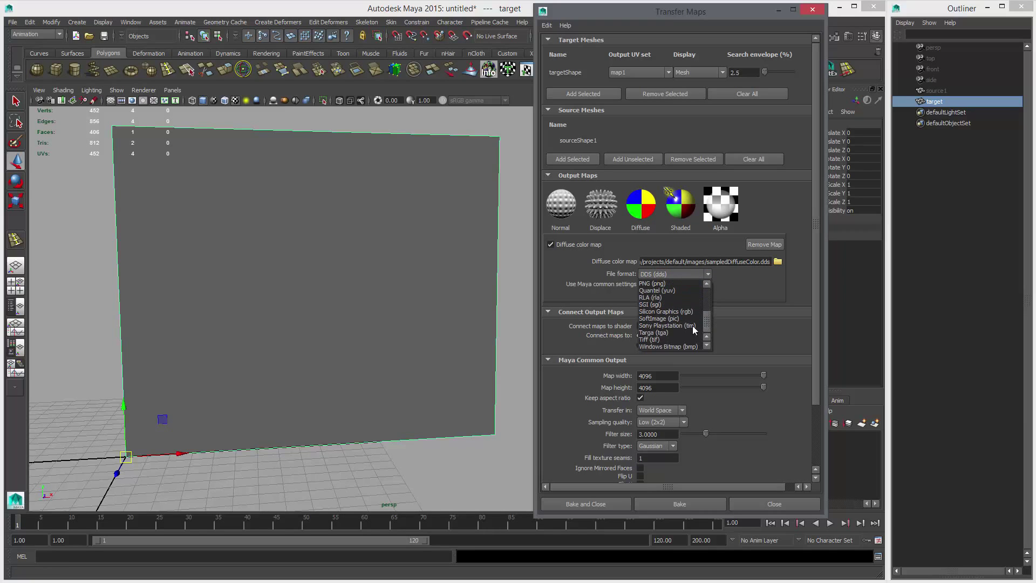
{"action": "left_click", "coordinate": [669, 334]}
Step: Set the diffuse map's output file to buildingTransfered.tif in the project's sourceimages folder, using the TIFF file type
{"action": "left_click", "coordinate": [778, 262]}
{"action": "left_click", "coordinate": [200, 511]}
{"action": "scroll", "coordinate": [208, 540], "scroll_direction": "down", "scroll_amount": 4}
{"action": "left_click", "coordinate": [173, 565]}
{"action": "left_click", "coordinate": [204, 495]}
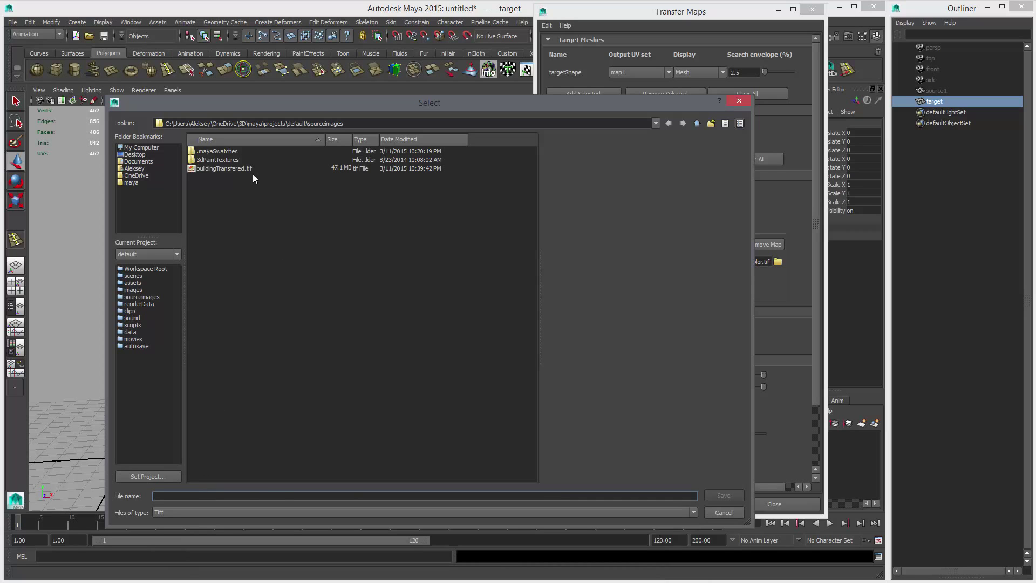
{"action": "left_click", "coordinate": [221, 169]}
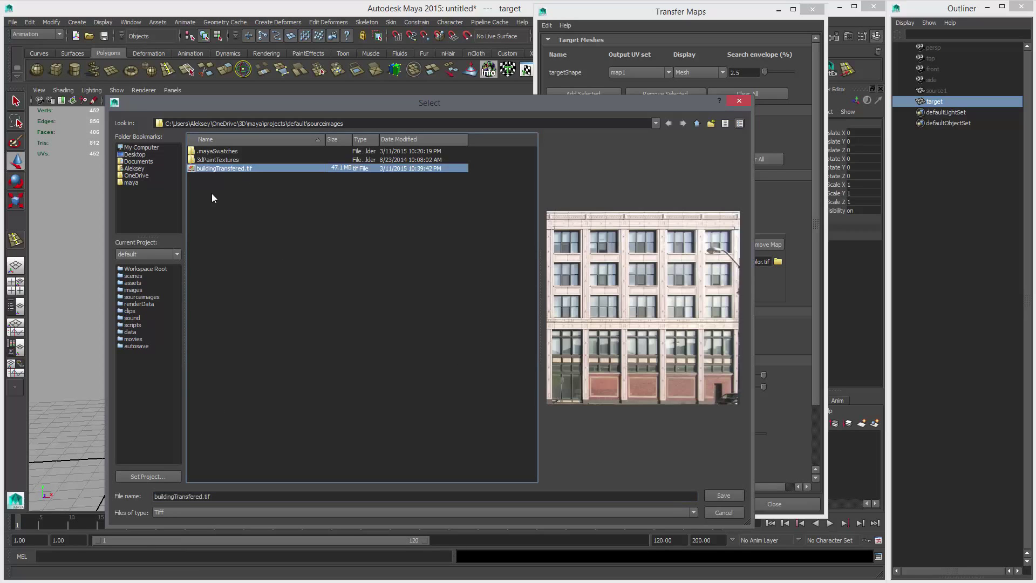
{"action": "left_click", "coordinate": [723, 496]}
Step: Bake the diffuse map from source1 onto the target plane and close Transfer Maps
{"action": "left_click", "coordinate": [406, 329]}
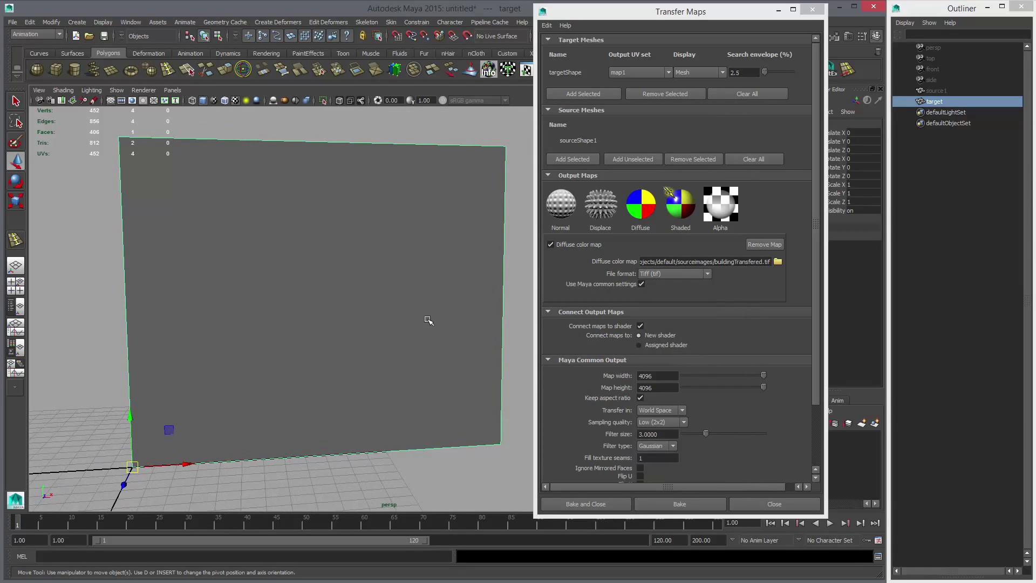
{"action": "left_click_drag", "start_coordinate": [397, 304], "coordinate": [385, 277], "text": "alt"}
{"action": "middle_click_drag", "start_coordinate": [386, 277], "coordinate": [435, 277], "text": "alt"}
{"action": "left_click_drag", "start_coordinate": [435, 278], "coordinate": [428, 282], "text": "alt"}
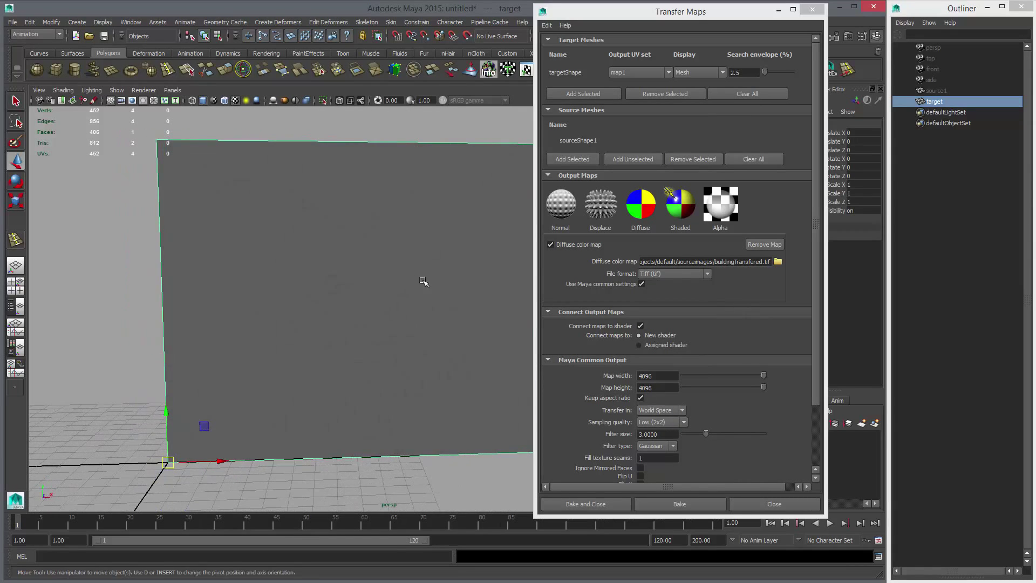
{"action": "middle_click_drag", "start_coordinate": [456, 278], "coordinate": [415, 278], "text": "alt"}
{"action": "right_click_drag", "start_coordinate": [415, 278], "coordinate": [387, 276], "text": "alt"}
{"action": "left_click_drag", "start_coordinate": [387, 276], "coordinate": [393, 275], "text": "alt"}
{"action": "right_click_drag", "start_coordinate": [398, 271], "coordinate": [426, 283], "text": "alt"}
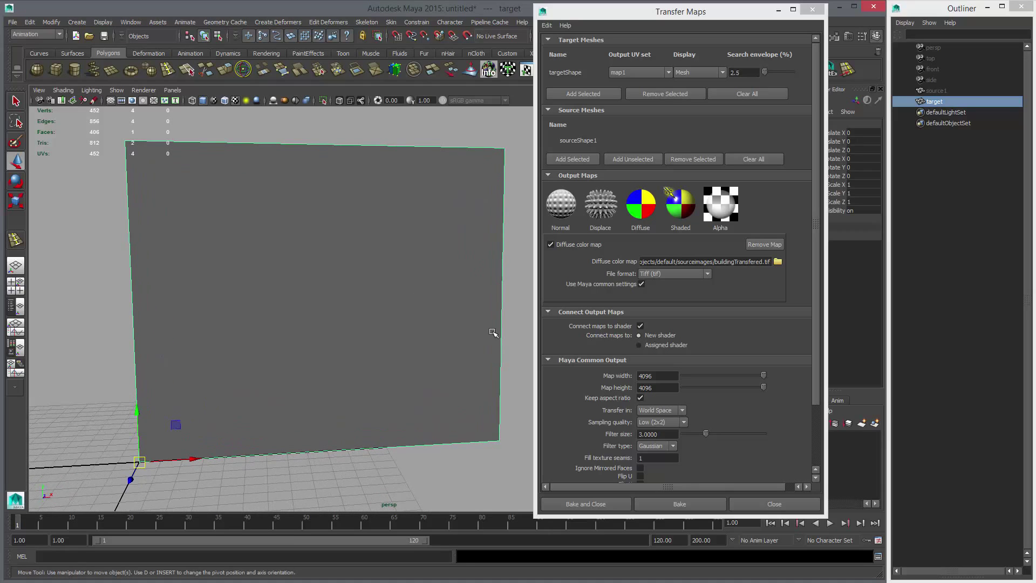
{"action": "left_click", "coordinate": [680, 504]}
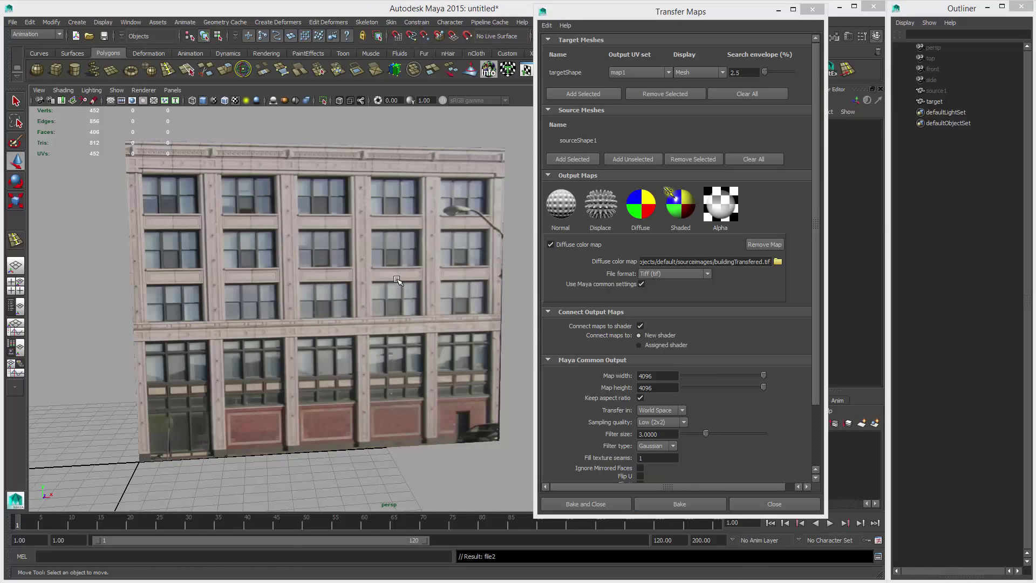
{"action": "left_click", "coordinate": [813, 10]}
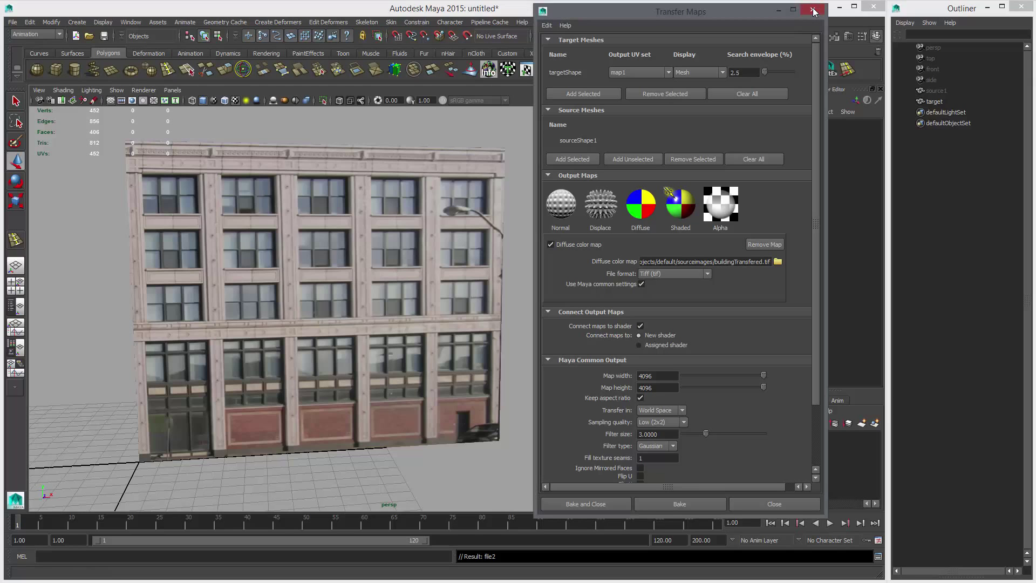
Step: Inspect the target plane's baked texture in the UV Texture Editor with the UV shading turned off
{"action": "left_click", "coordinate": [484, 224]}
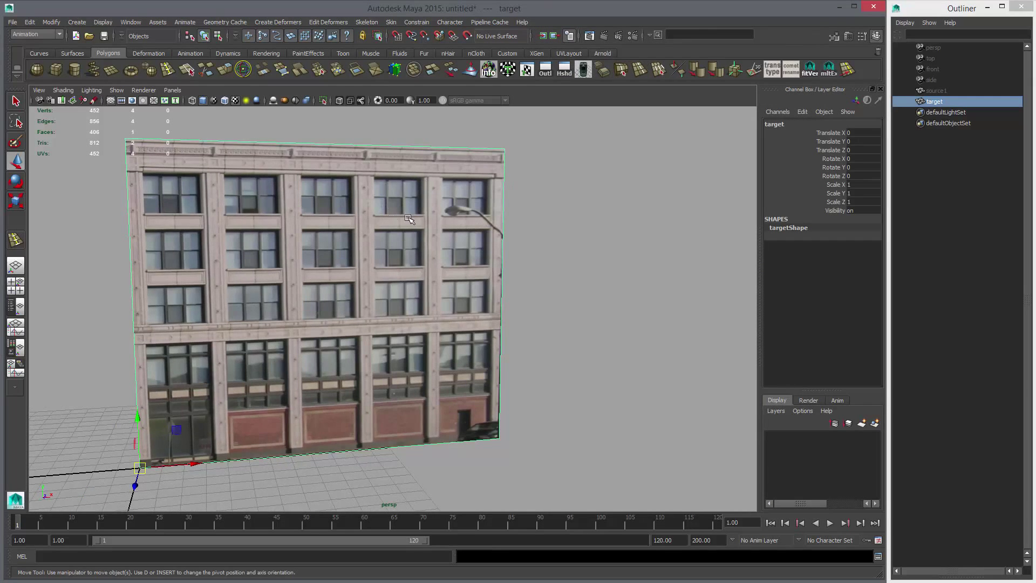
{"action": "middle_click_drag", "start_coordinate": [434, 218], "coordinate": [517, 215], "text": "alt"}
{"action": "left_click_drag", "start_coordinate": [517, 228], "coordinate": [507, 224], "text": "alt"}
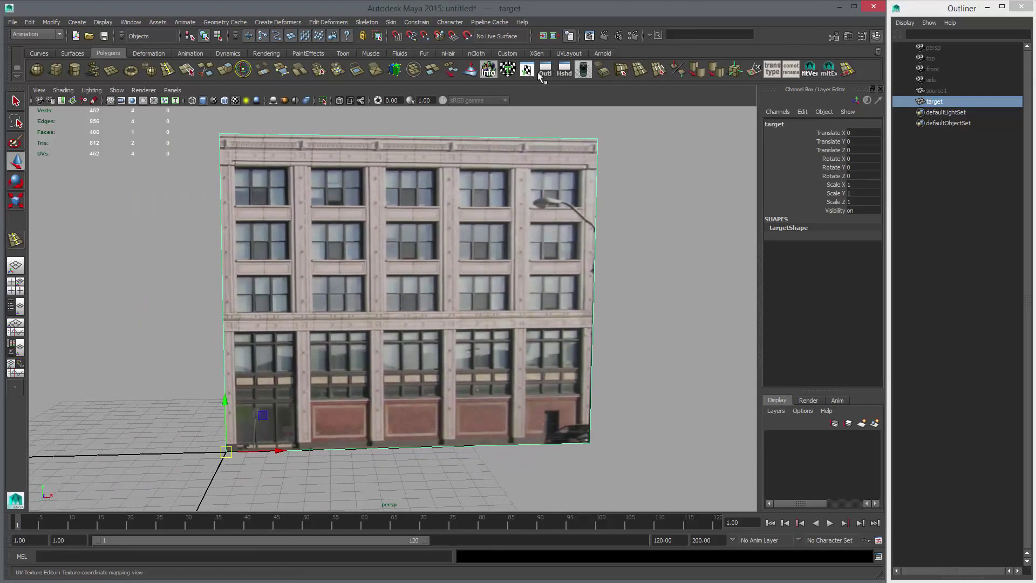
{"action": "left_click", "coordinate": [527, 71]}
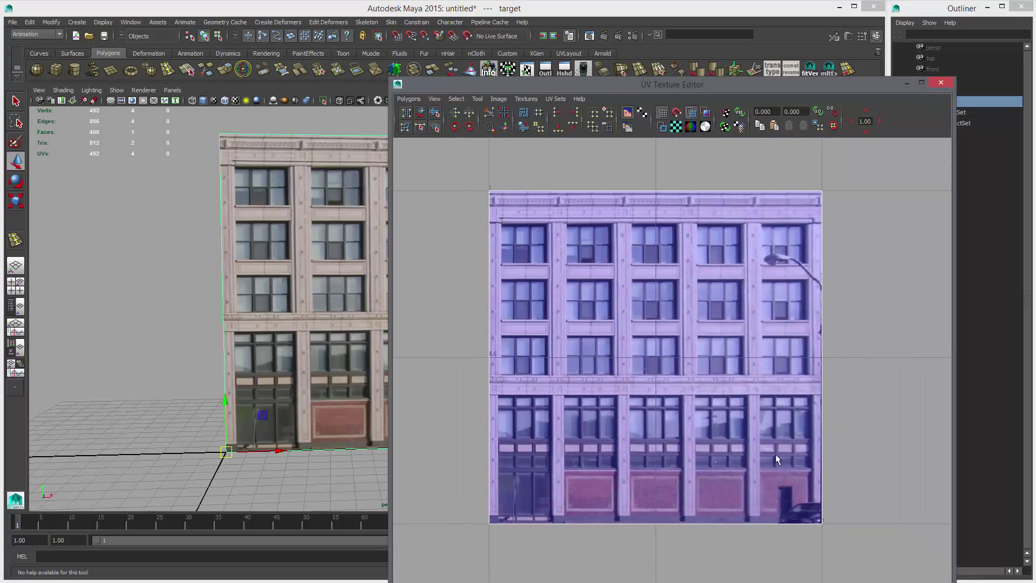
{"action": "left_click", "coordinate": [691, 112]}
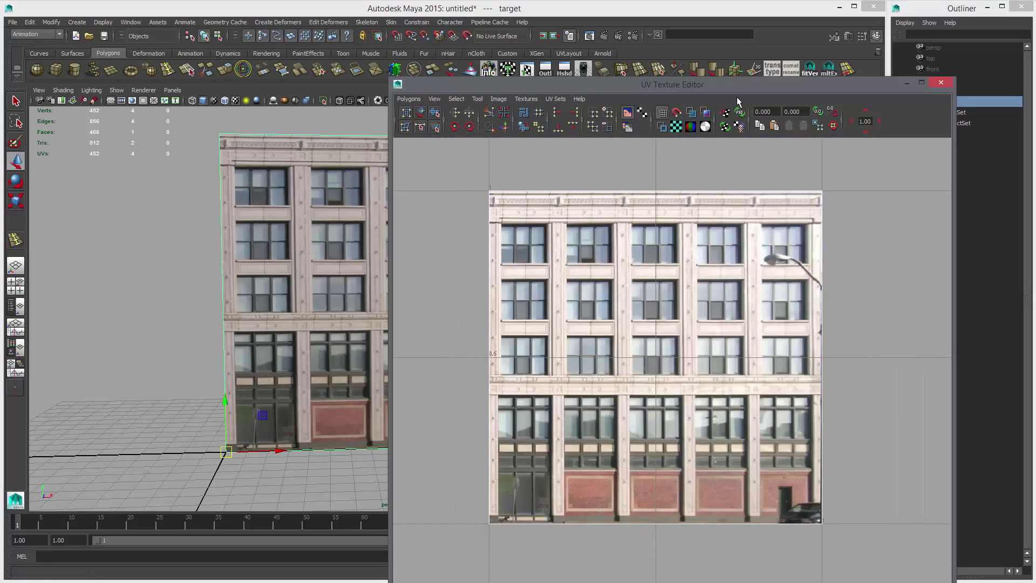
{"action": "left_click_drag", "start_coordinate": [739, 82], "coordinate": [866, 285]}
{"action": "scroll", "coordinate": [545, 218], "scroll_direction": "down", "scroll_amount": 3}
{"action": "left_click_drag", "start_coordinate": [545, 217], "coordinate": [578, 225], "text": "alt"}
{"action": "right_click_drag", "start_coordinate": [577, 225], "coordinate": [629, 265], "text": "alt"}
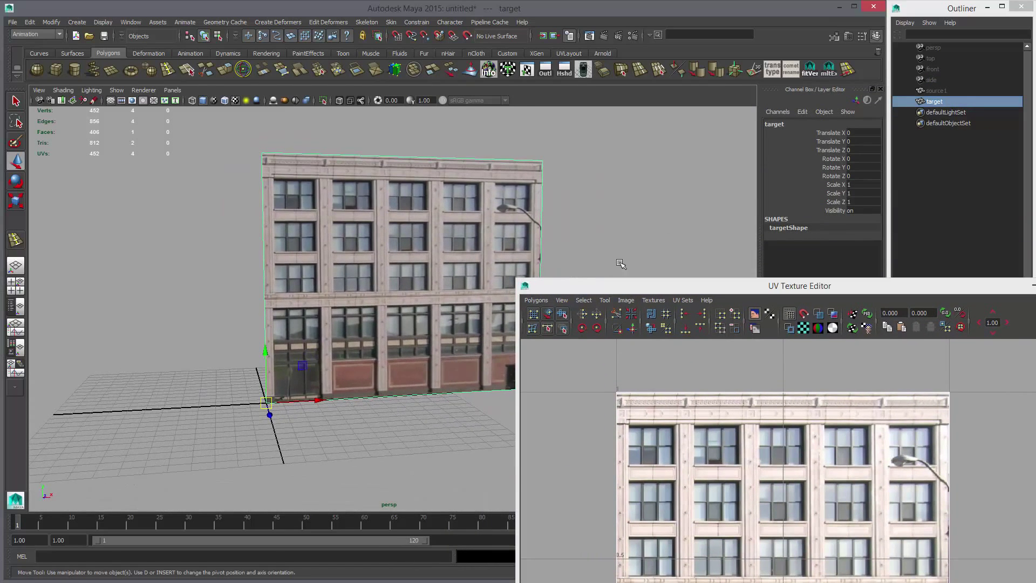
{"action": "left_click", "coordinate": [640, 286]}
{"action": "left_click_drag", "start_coordinate": [641, 290], "coordinate": [676, 242]}
{"action": "scroll", "coordinate": [718, 215], "scroll_direction": "down", "scroll_amount": 2}
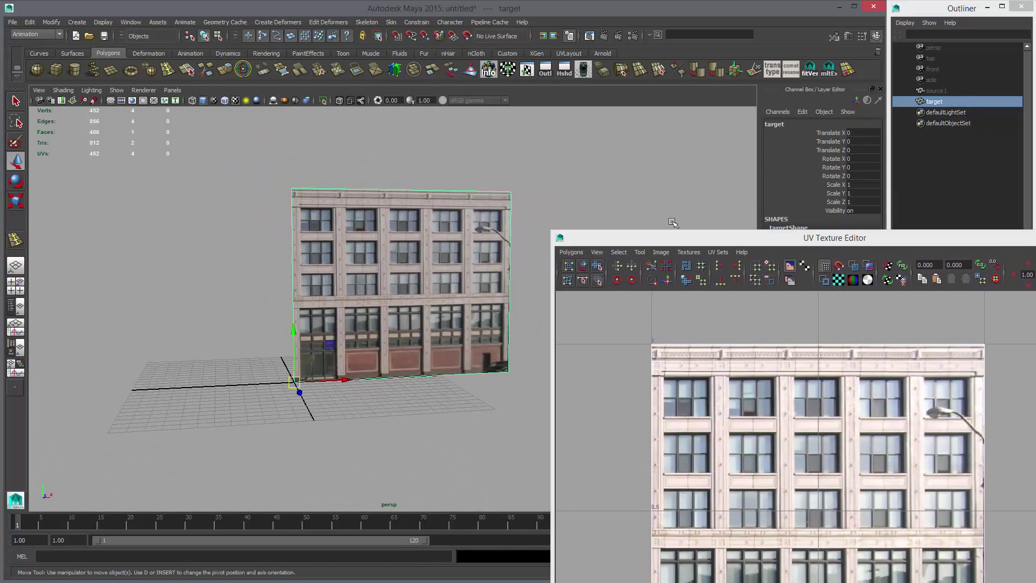
Step: Unhide the source1 plane, move it beside the target plane's left edge and deselect it
{"action": "left_click", "coordinate": [938, 90]}
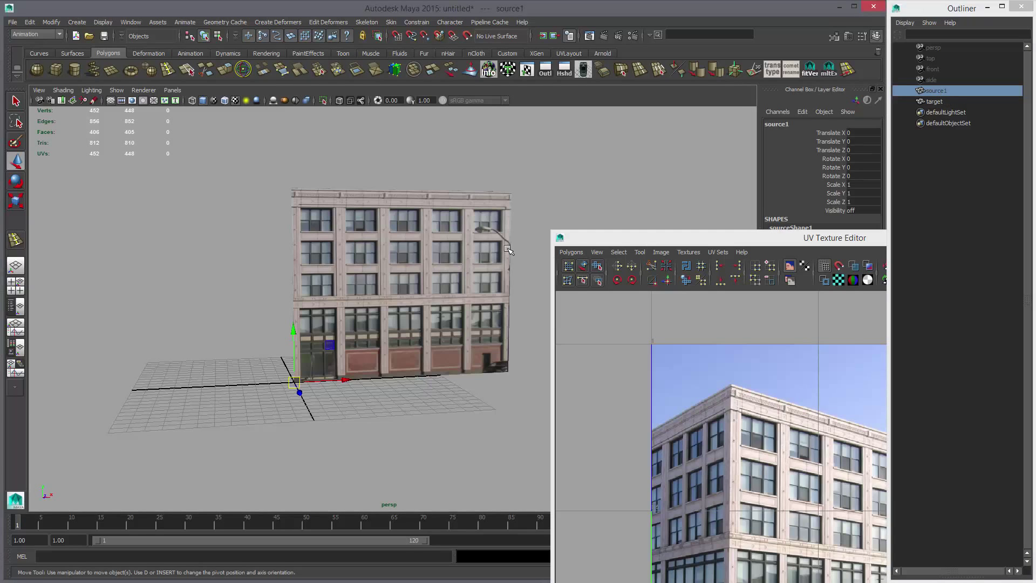
{"action": "key", "text": "shift+h"}
{"action": "key", "text": "q"}
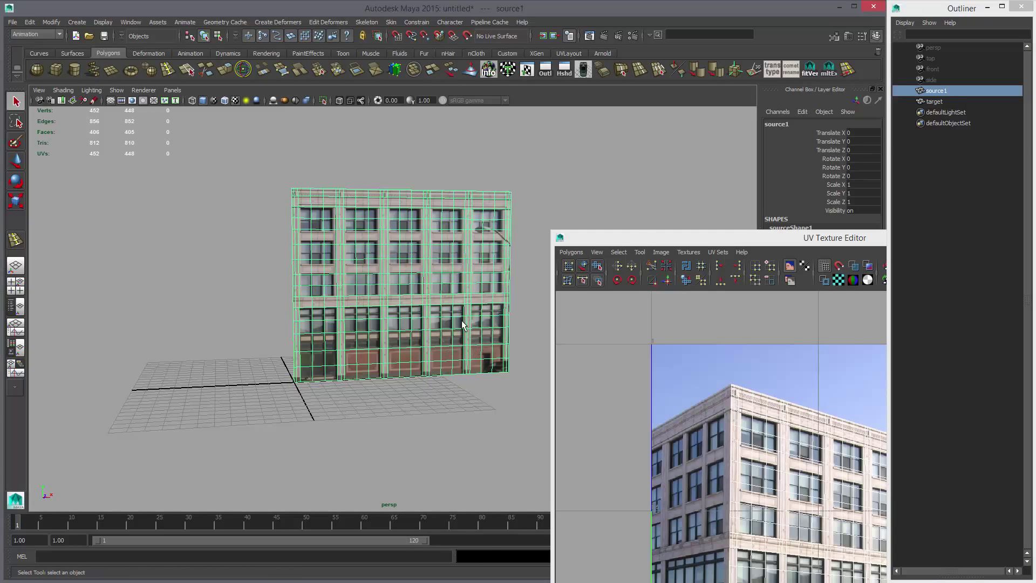
{"action": "key", "text": "w"}
{"action": "middle_click_drag", "start_coordinate": [463, 335], "coordinate": [196, 200], "text": "shift"}
{"action": "left_click", "coordinate": [526, 213]}
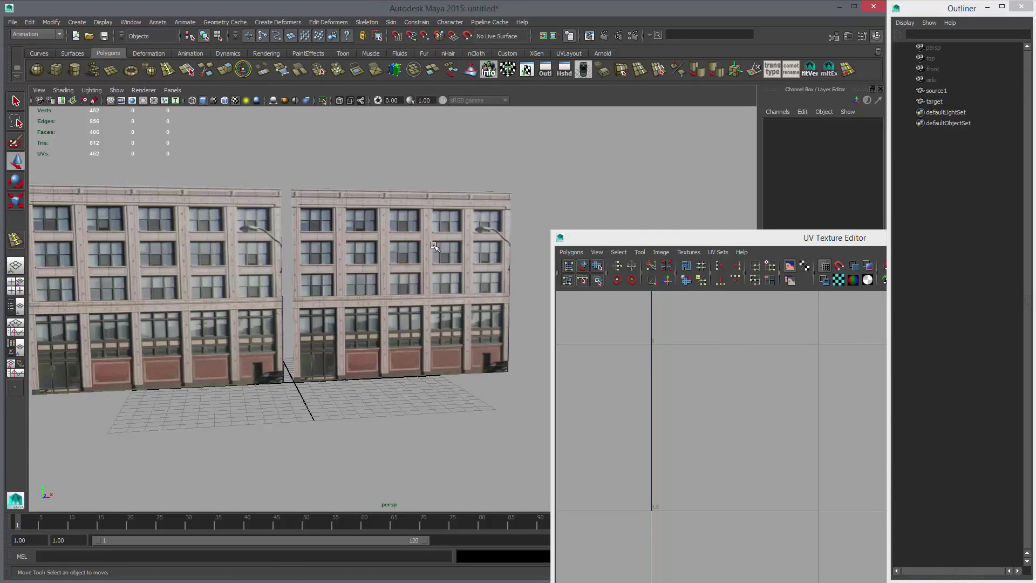
Step: Compare the two facade planes in the viewport with the target plane's baked texture in the UV Texture Editor
{"action": "left_click_drag", "start_coordinate": [365, 266], "coordinate": [382, 272], "text": "alt"}
{"action": "right_click_drag", "start_coordinate": [382, 273], "coordinate": [434, 292], "text": "alt"}
{"action": "left_click_drag", "start_coordinate": [435, 292], "coordinate": [396, 280], "text": "alt"}
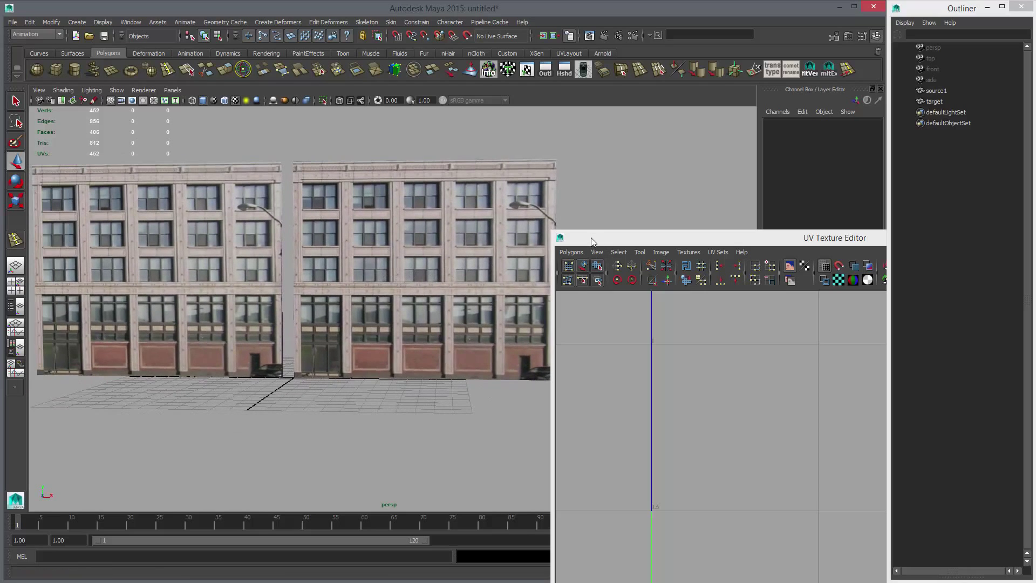
{"action": "left_click_drag", "start_coordinate": [591, 238], "coordinate": [708, 210]}
{"action": "middle_click_drag", "start_coordinate": [435, 273], "coordinate": [494, 265], "text": "alt"}
{"action": "left_click_drag", "start_coordinate": [494, 265], "coordinate": [526, 260], "text": "alt"}
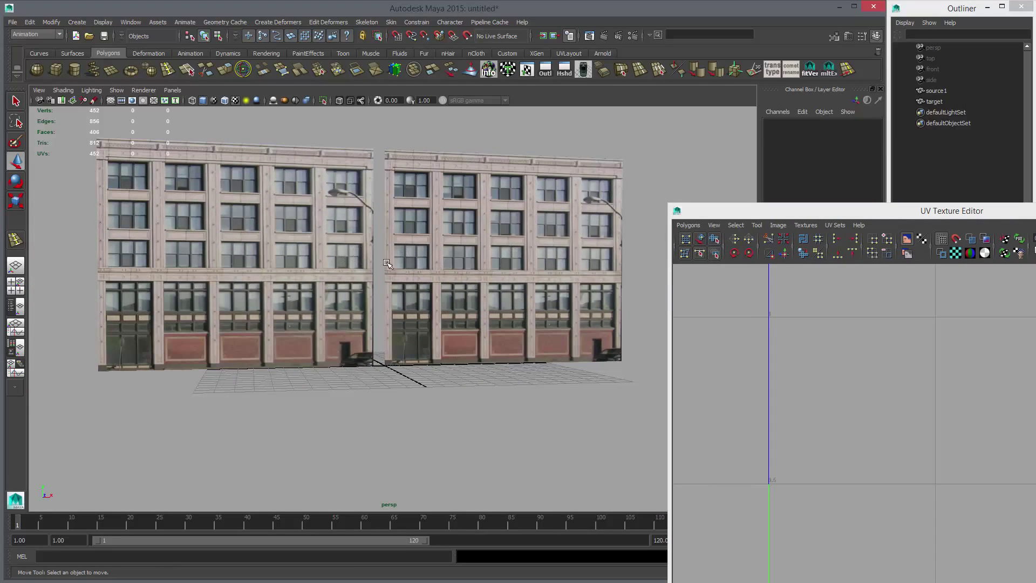
{"action": "left_click_drag", "start_coordinate": [766, 210], "coordinate": [738, 72]}
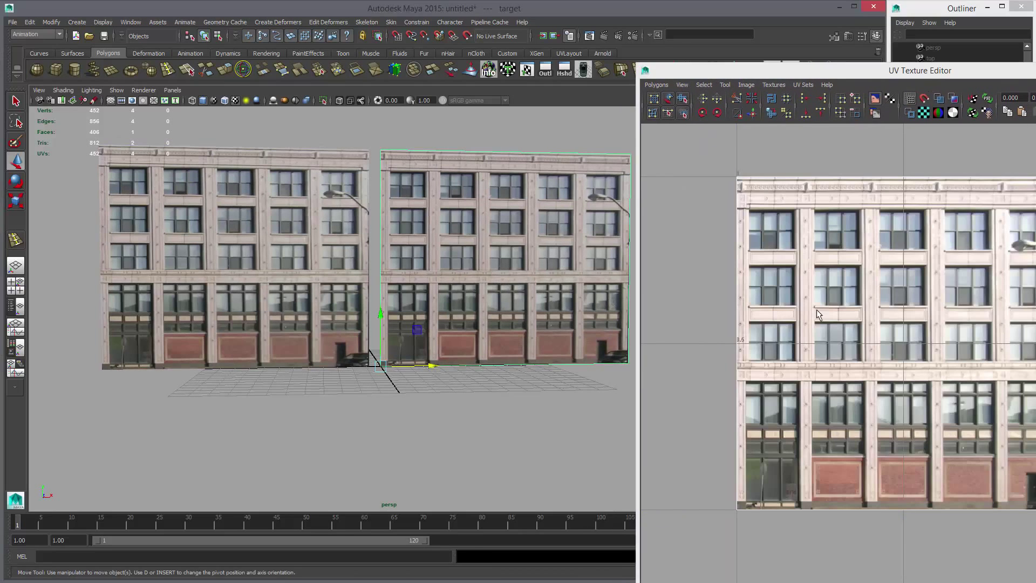
{"action": "key", "text": "f"}
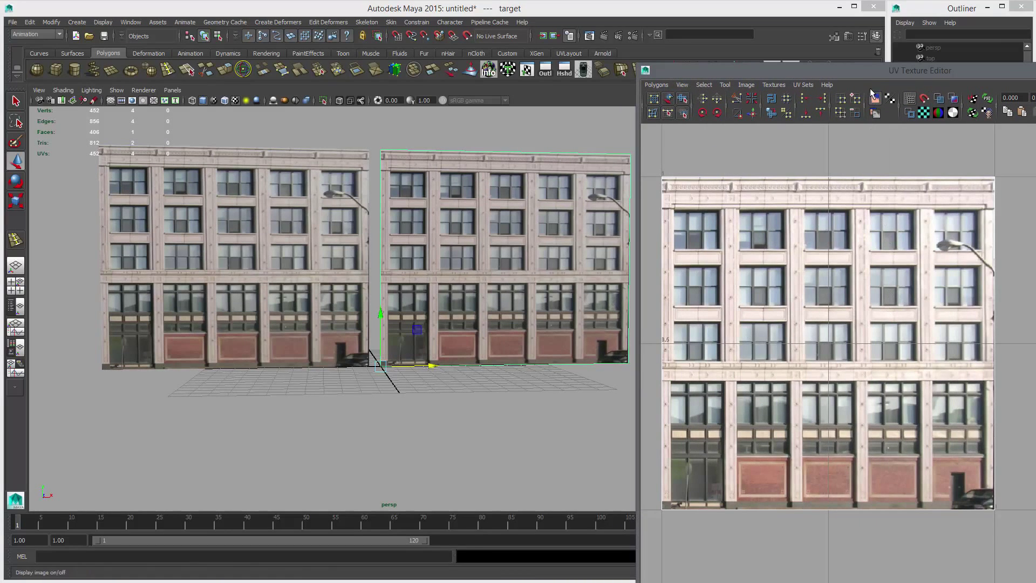
{"action": "left_click_drag", "start_coordinate": [874, 71], "coordinate": [799, 63]}
{"action": "middle_click_drag", "start_coordinate": [753, 265], "coordinate": [781, 253], "text": "alt"}
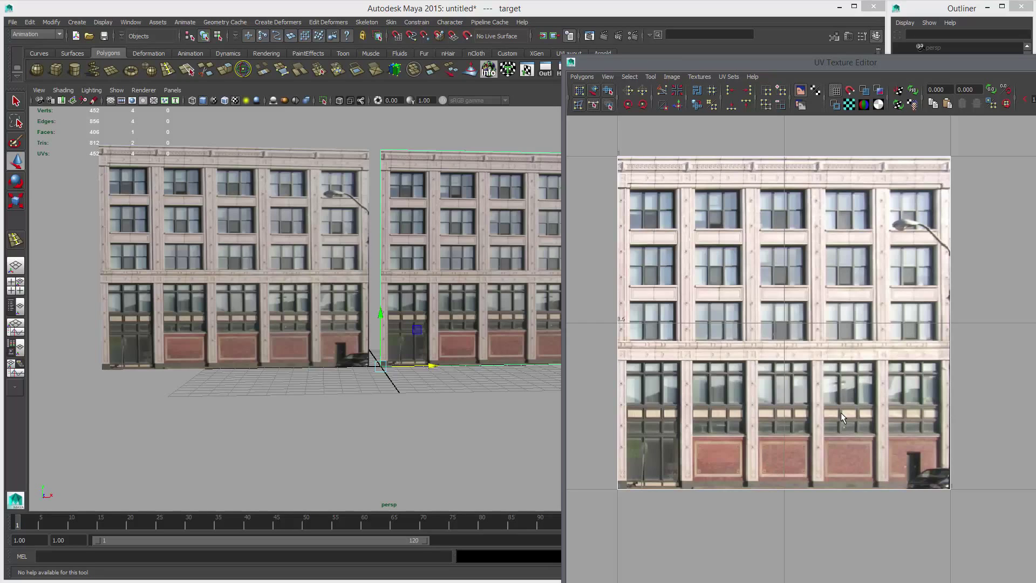
{"action": "middle_click_drag", "start_coordinate": [498, 264], "coordinate": [455, 283], "text": "alt"}
{"action": "left_click_drag", "start_coordinate": [449, 261], "coordinate": [445, 260], "text": "alt"}
{"action": "left_click", "coordinate": [441, 155]}
{"action": "left_click", "coordinate": [450, 271]}
{"action": "left_click", "coordinate": [322, 290]}
{"action": "left_click", "coordinate": [398, 284]}
{"action": "left_click", "coordinate": [320, 289]}
{"action": "left_click", "coordinate": [386, 286]}
{"action": "left_click", "coordinate": [321, 287]}
{"action": "key", "text": "ctrl+z"}
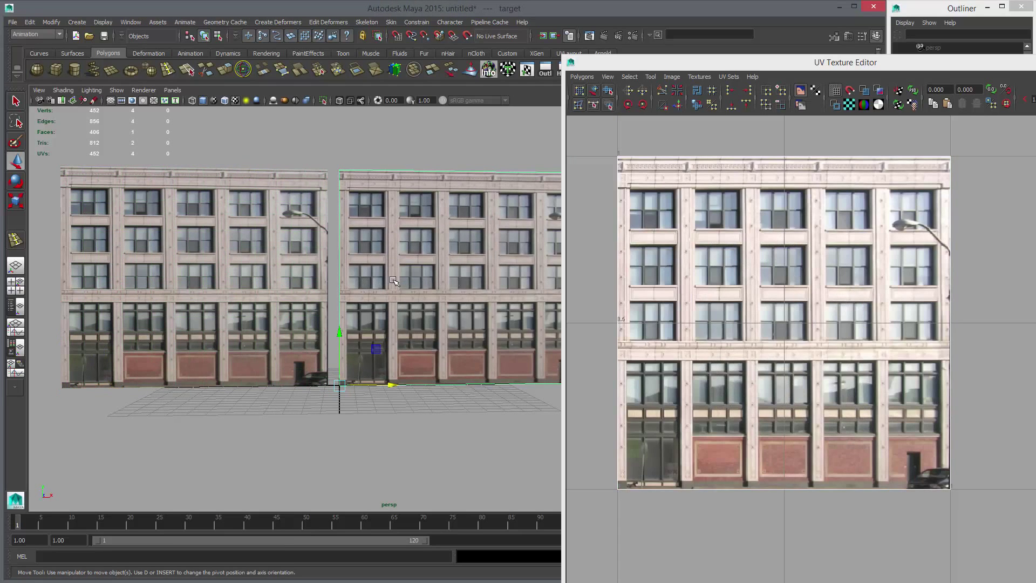